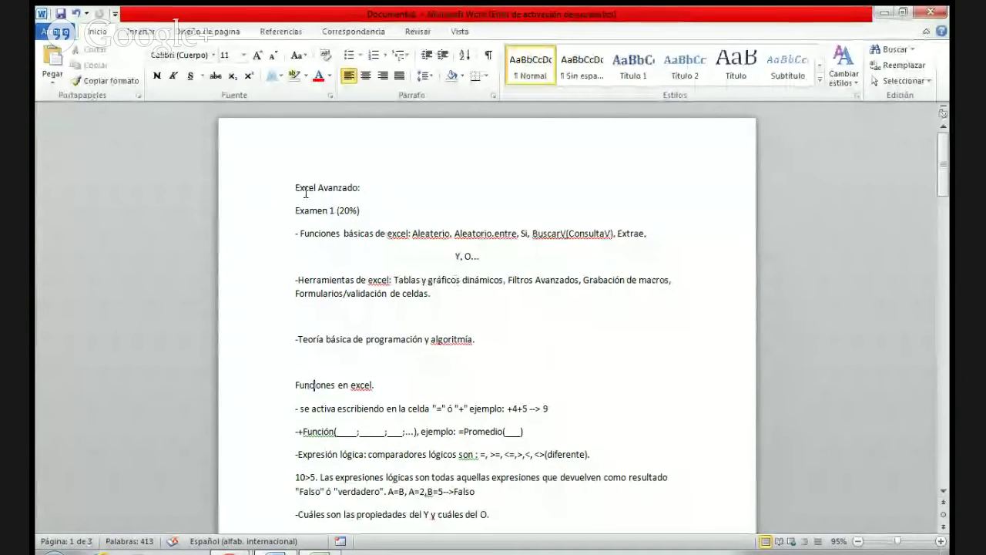
# Review the Excel notes from the exam topics through the logical expressions, ALEATORIO, ALEATORIO.ENTRE and BUSCARV sections
pyautogui.click(367, 280)
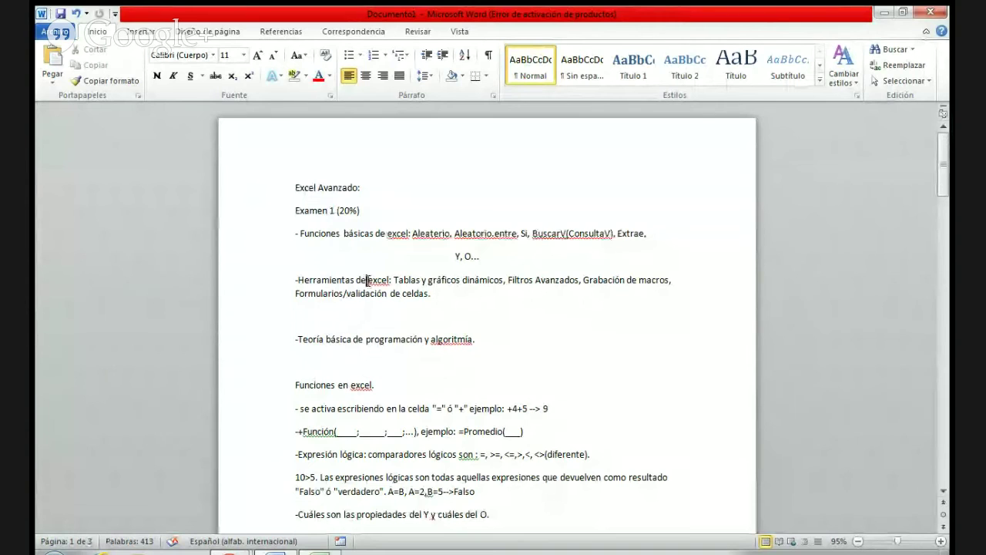
pyautogui.scroll(-8, 367, 279)
pyautogui.scroll(-4, 366, 280)
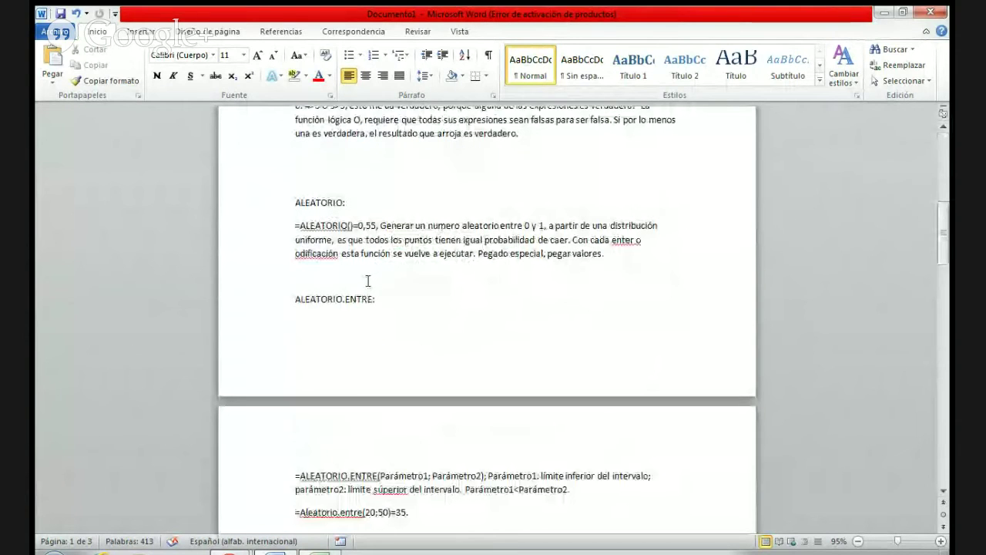
pyautogui.scroll(12, 368, 281)
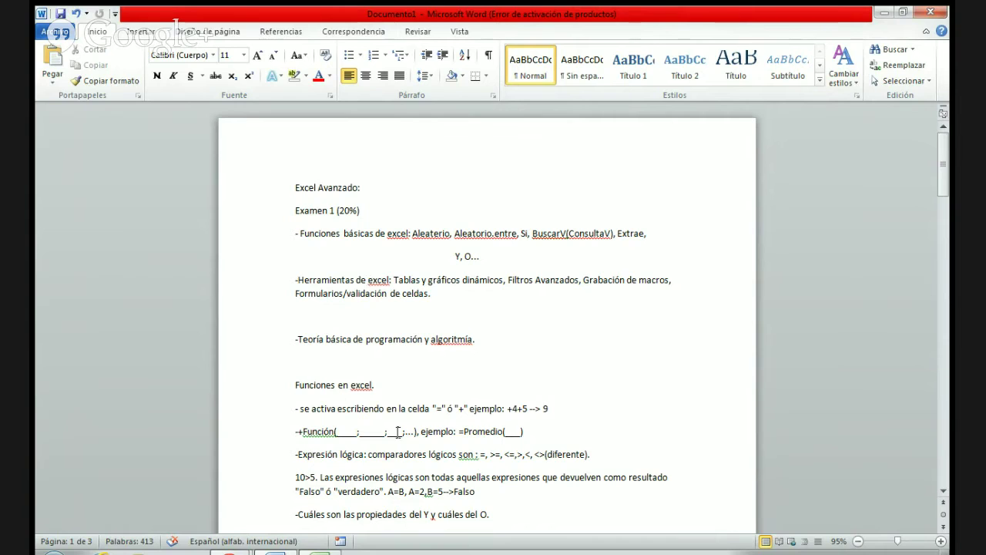
pyautogui.scroll(-5, 397, 431)
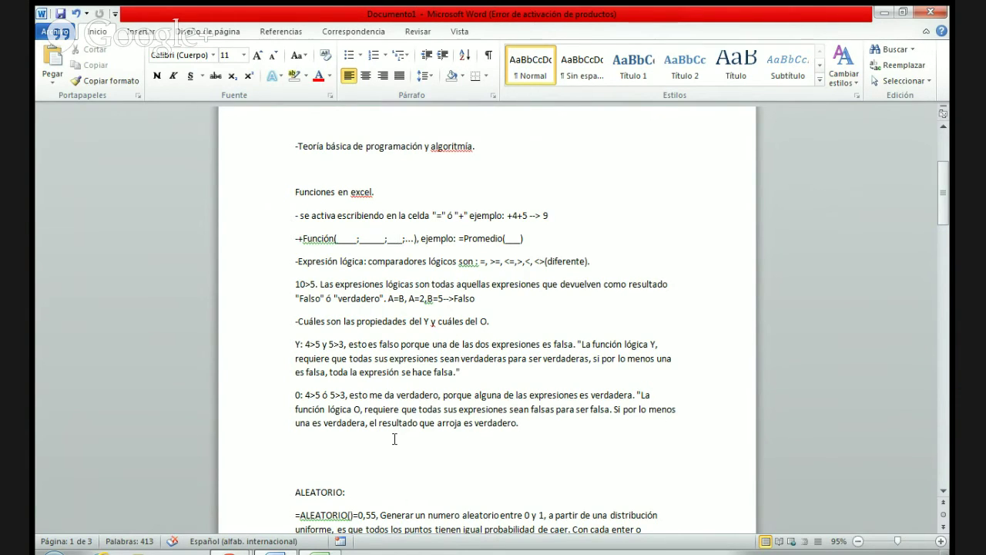
pyautogui.scroll(5, 394, 438)
pyautogui.scroll(-4, 394, 439)
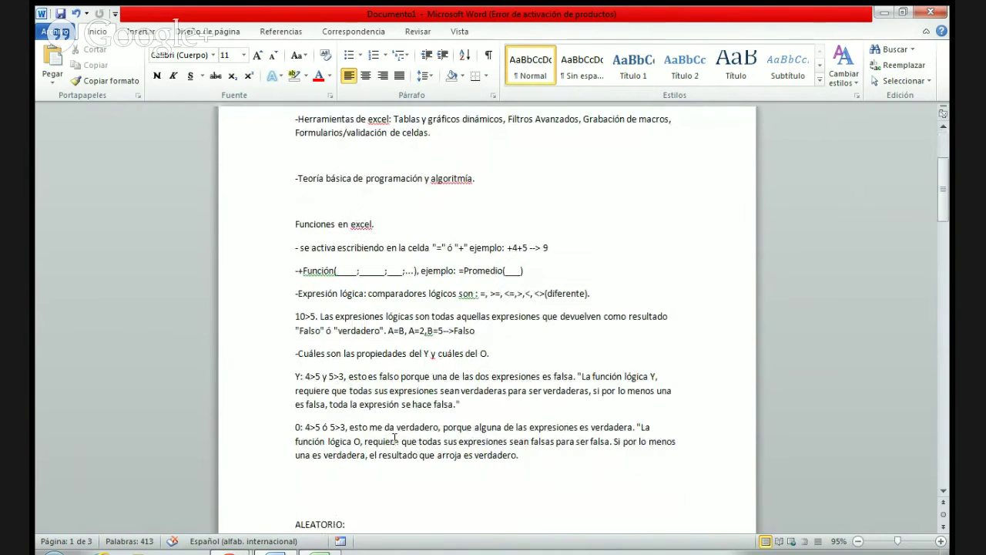
pyautogui.scroll(-10, 393, 438)
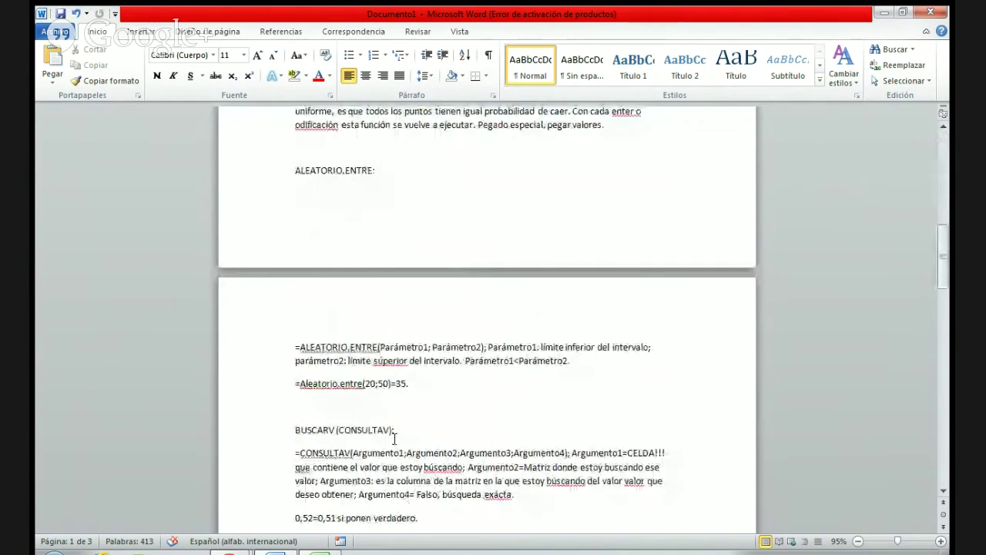
pyautogui.scroll(3, 393, 438)
pyautogui.scroll(-8, 393, 438)
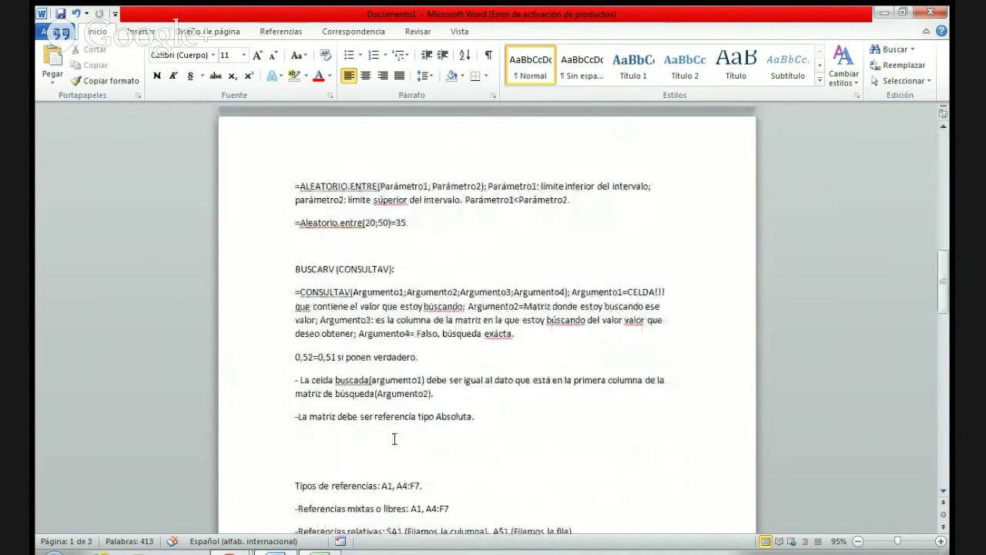
pyautogui.scroll(-2, 394, 438)
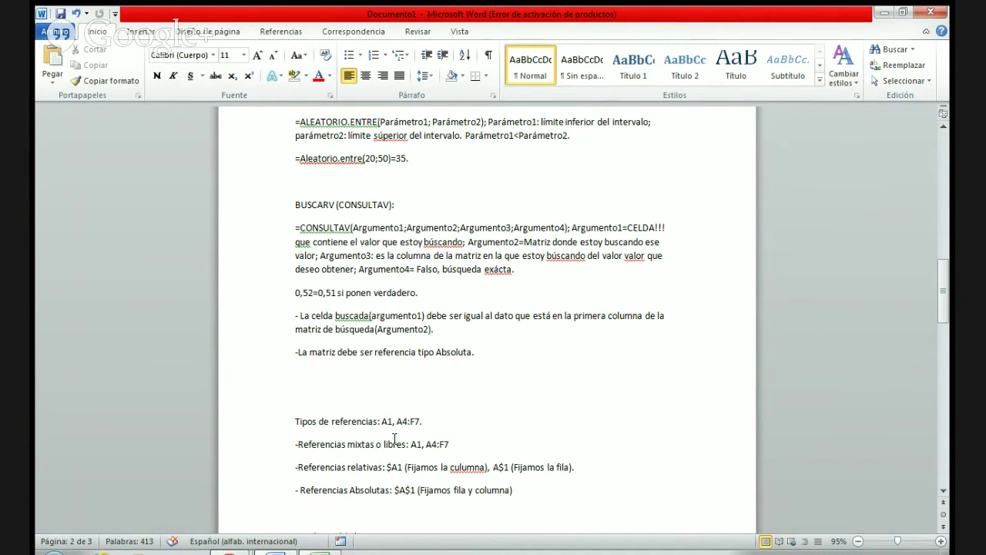
# Review the rest of the notes, covering reference types and the SI, Y and O functions
pyautogui.scroll(5, 394, 440)
pyautogui.scroll(-4, 394, 435)
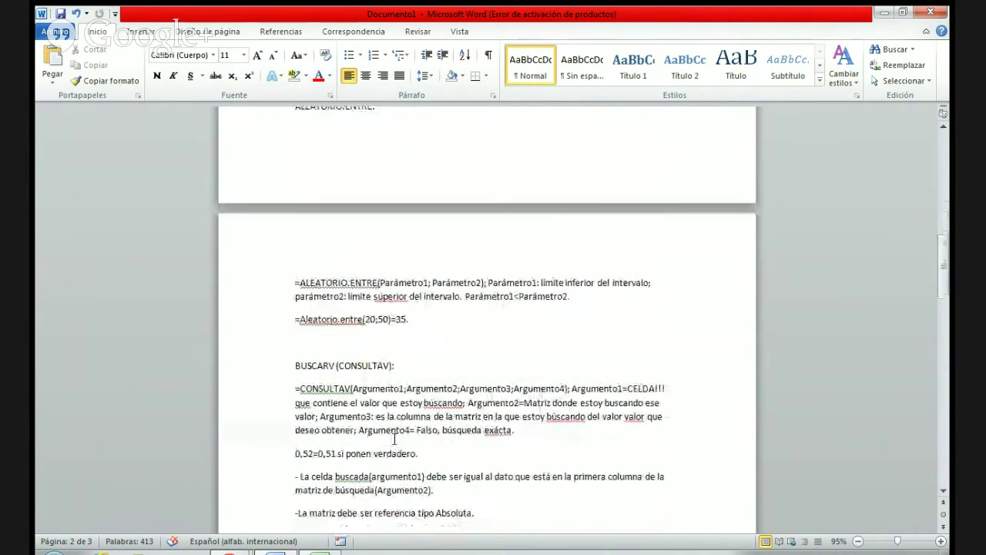
pyautogui.scroll(-10, 394, 438)
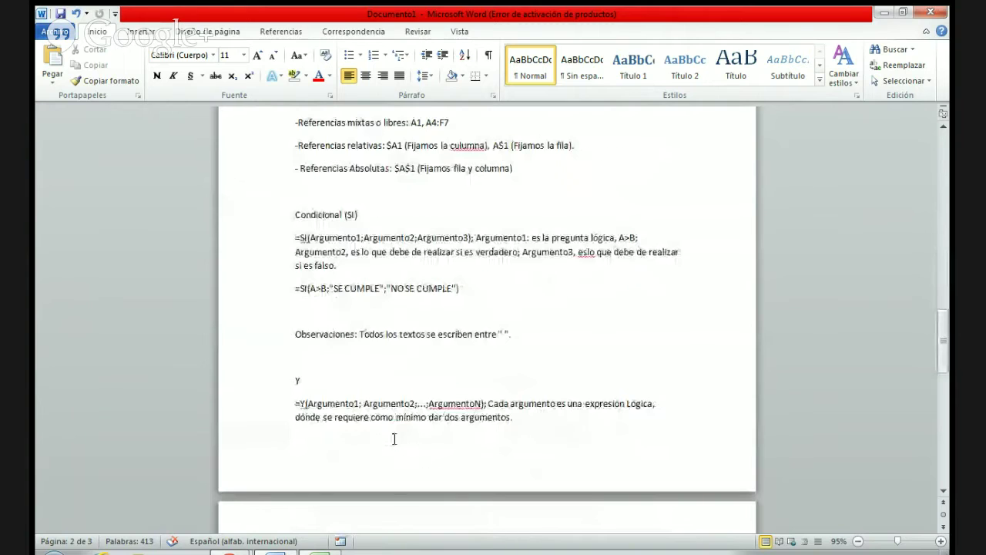
pyautogui.scroll(-4, 394, 438)
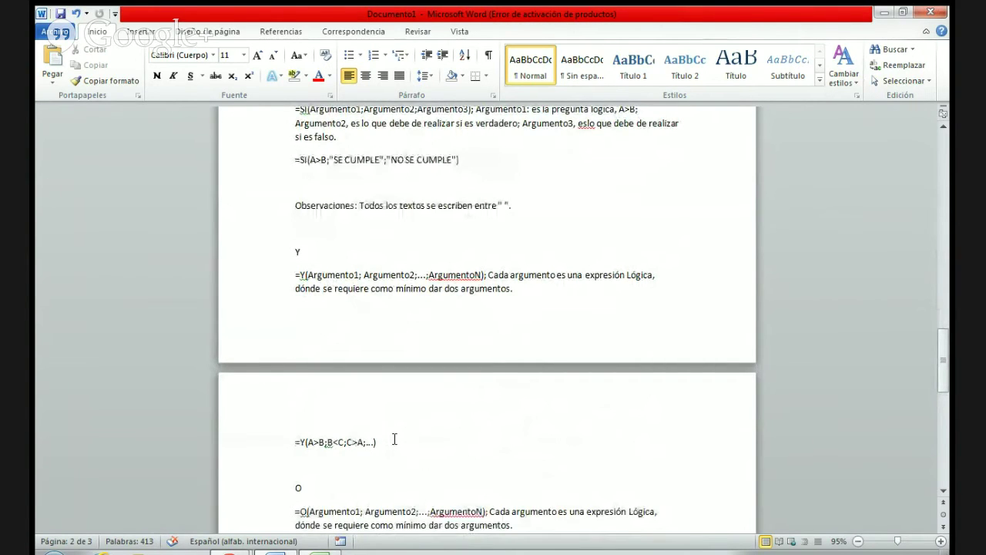
pyautogui.scroll(-2, 394, 439)
pyautogui.scroll(-5, 394, 438)
pyautogui.scroll(-3, 393, 438)
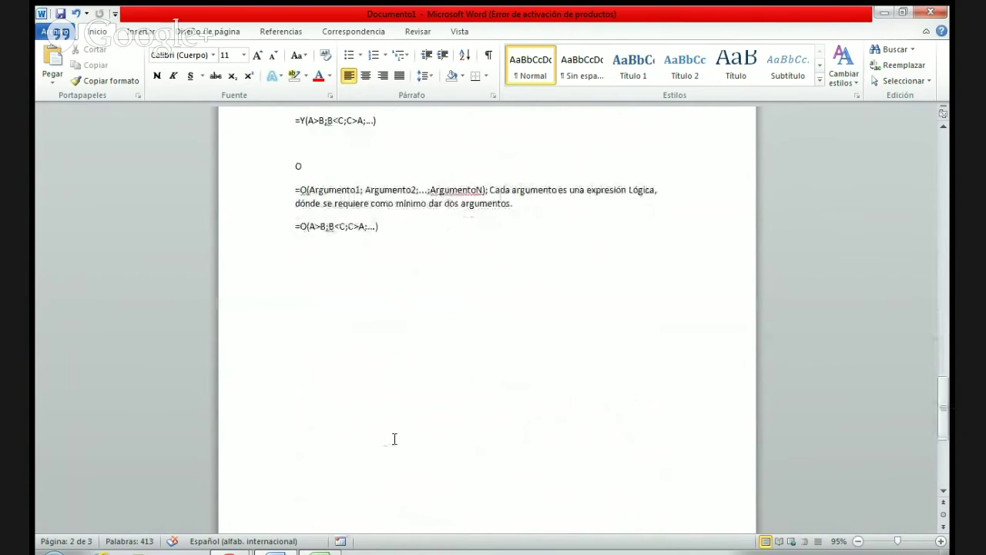
pyautogui.scroll(9, 393, 439)
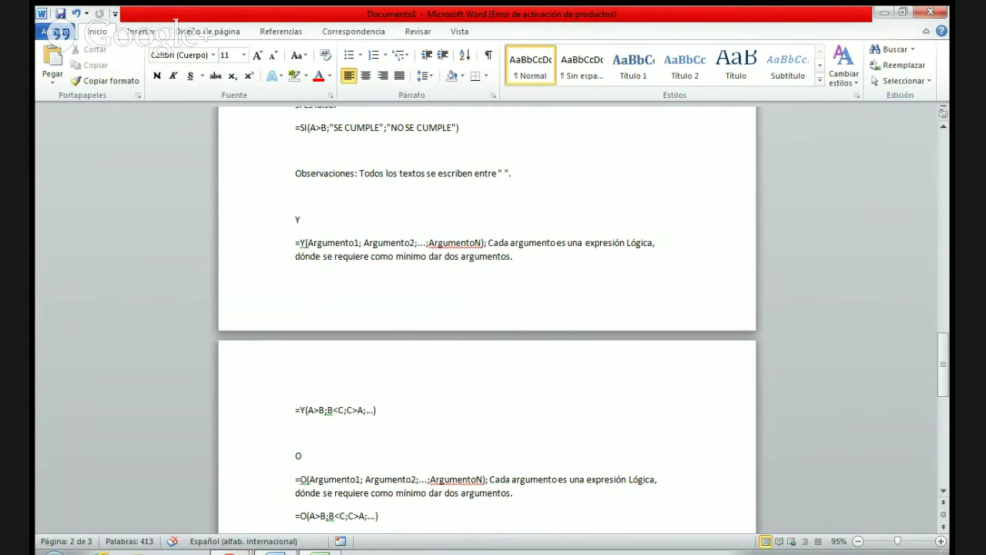
# Switch to the blank Excel workbook and enter the headers Edad in A1 and Cedula in B1
pyautogui.click(236, 551)
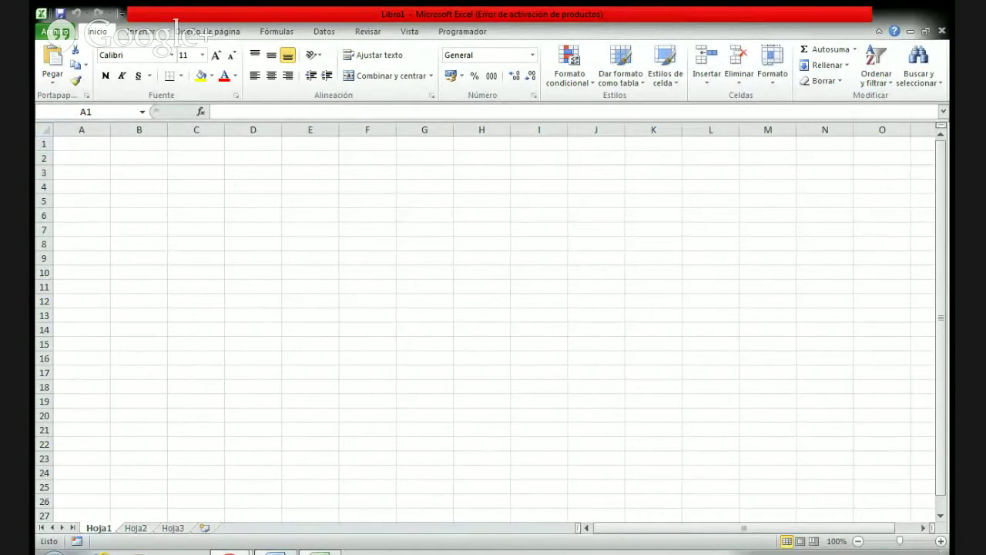
pyautogui.click(319, 552)
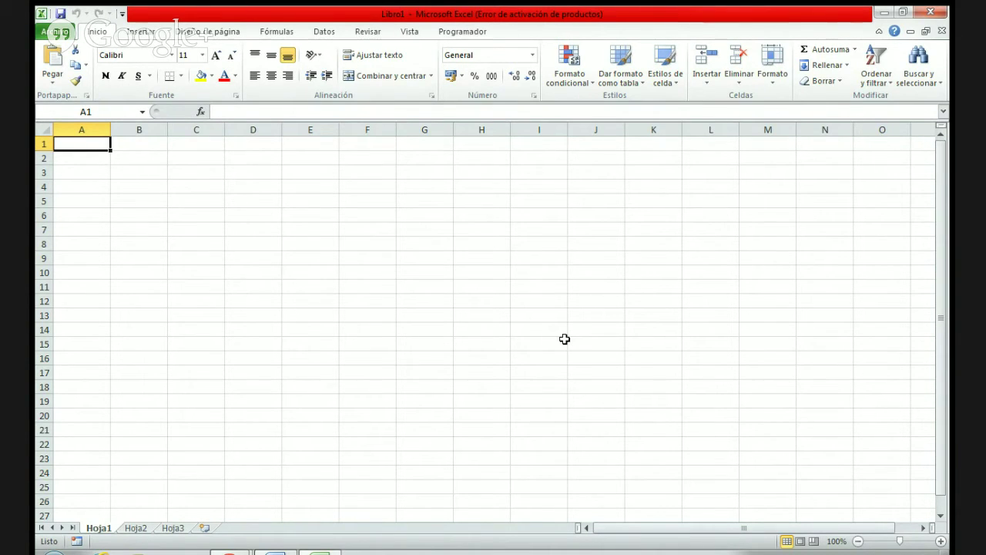
pyautogui.write('Edad')
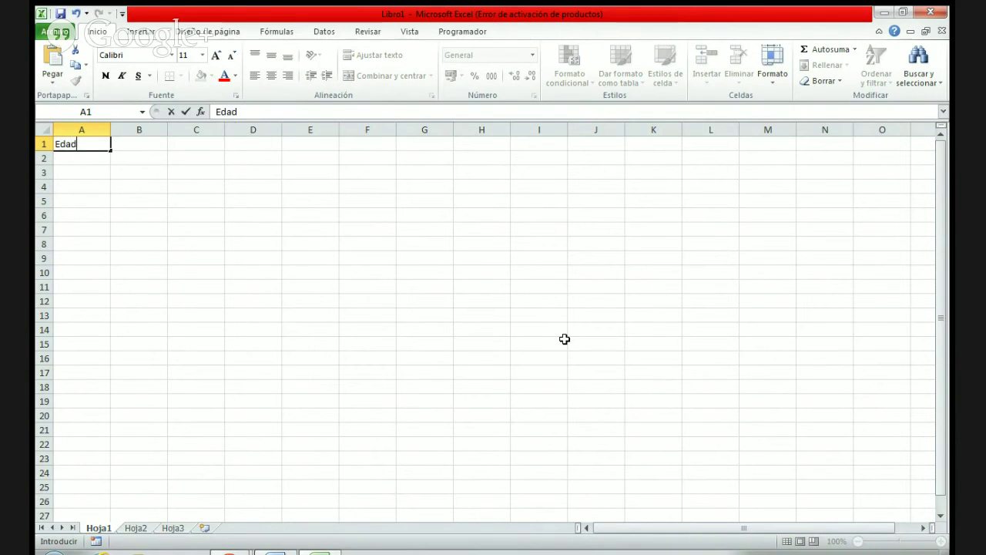
pyautogui.press('Tab')
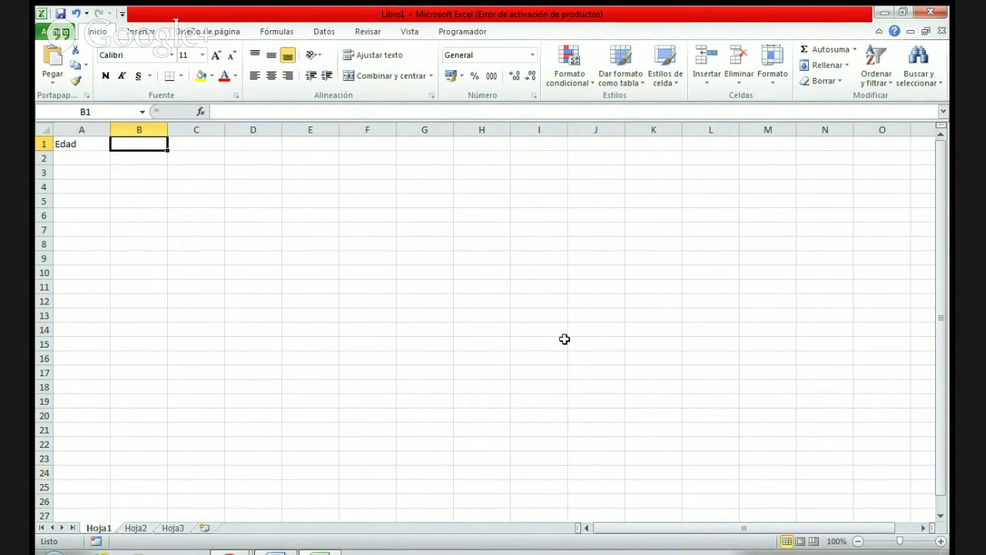
pyautogui.write('Cedula')
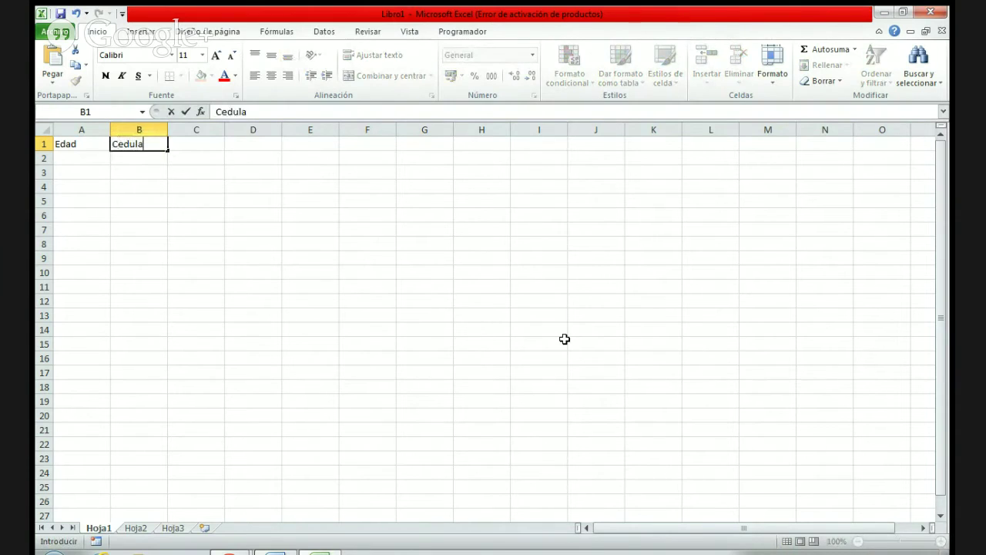
pyautogui.press('Tab')
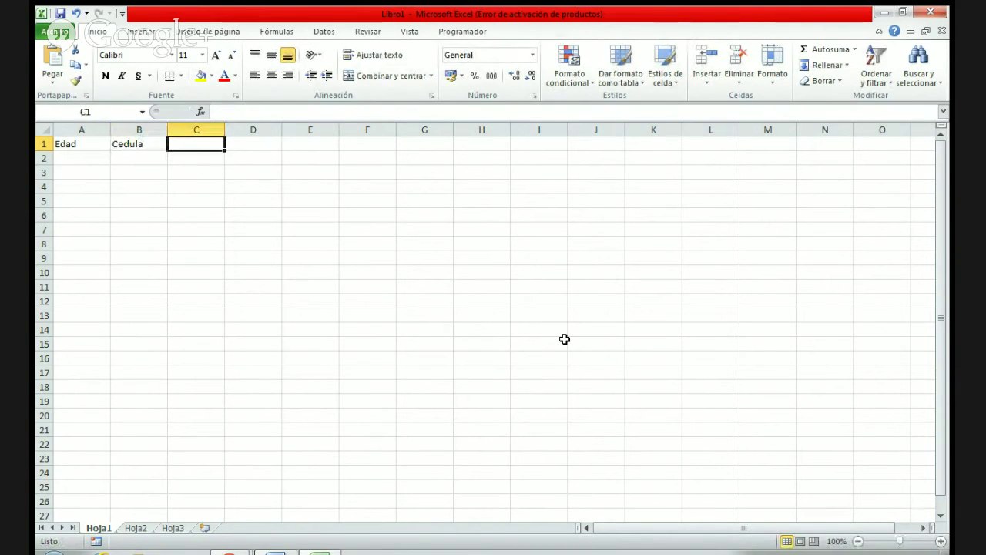
pyautogui.write('Sex')
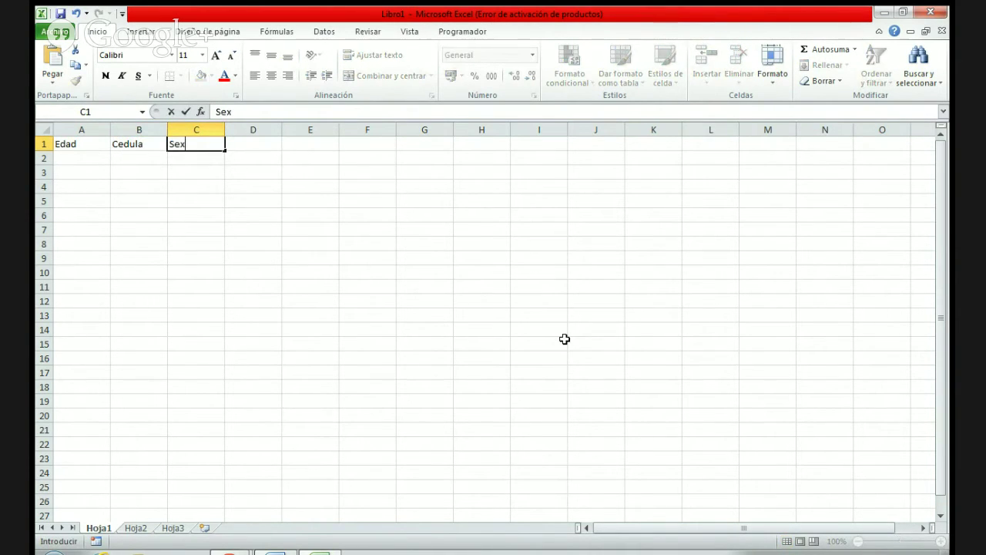
pyautogui.write('o')
pyautogui.press('Tab')
pyautogui.press('Left')
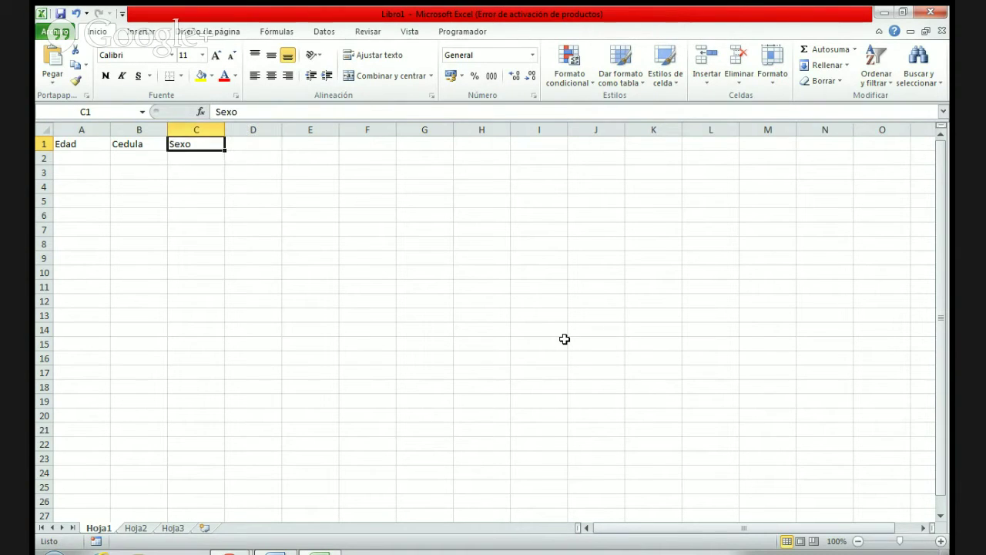
# Enter the headers Genero in C1 and Zona in D1
pyautogui.write('Genero')
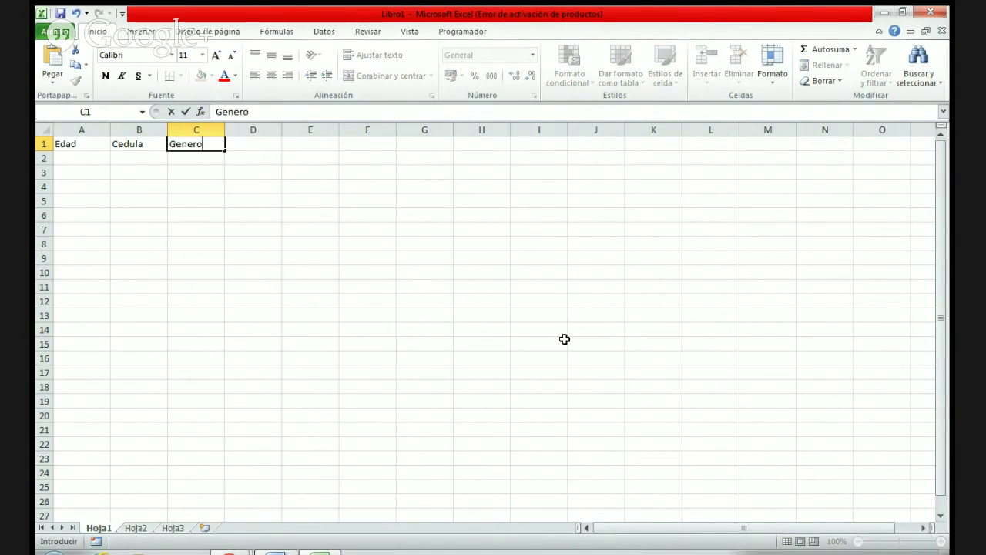
pyautogui.press('Tab')
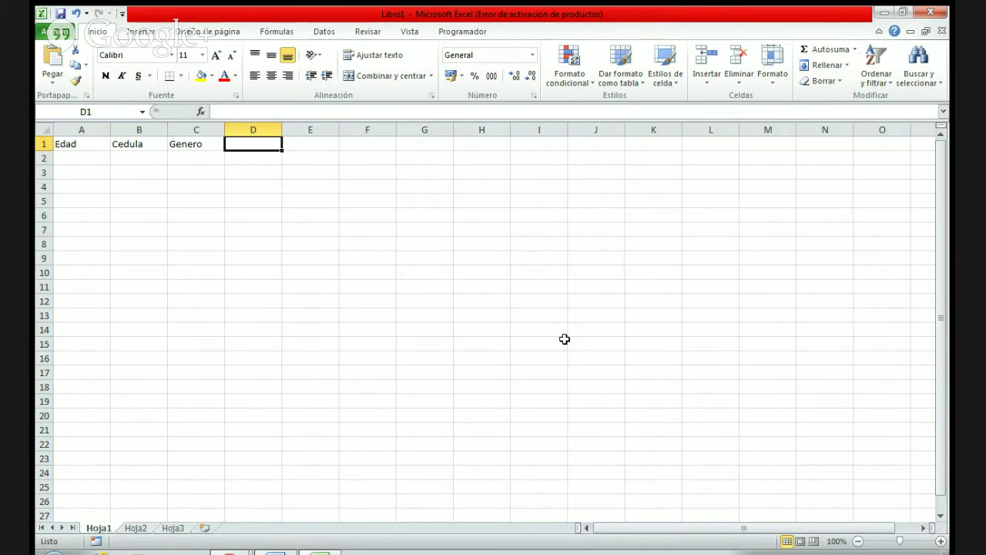
pyautogui.write('Zoma')
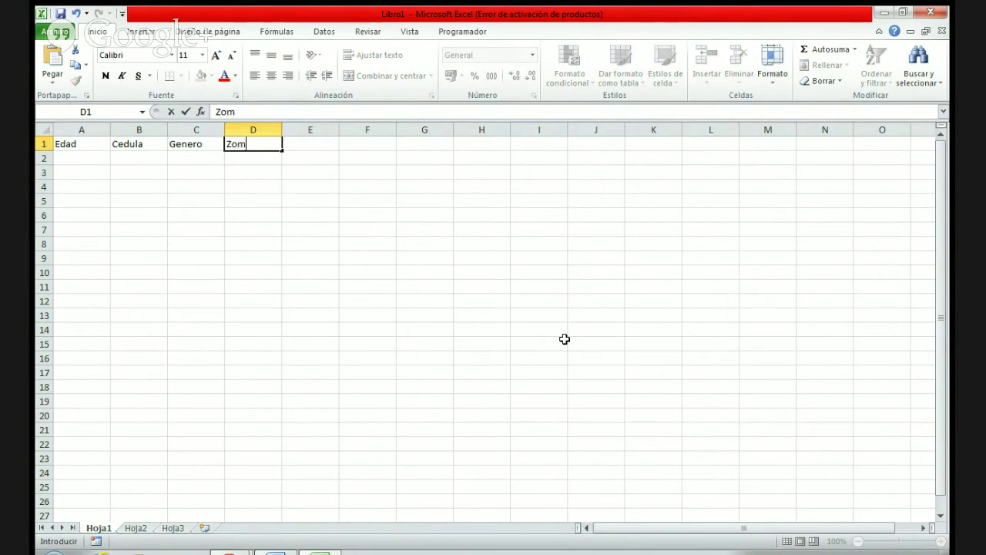
pyautogui.press('BackSpace')
pyautogui.press('BackSpace')
pyautogui.write('na')
pyautogui.press('Return')
# Enter the formula =ALEATORIO.ENTRE(20;50) in A2 to generate a random age
pyautogui.click(94, 158)
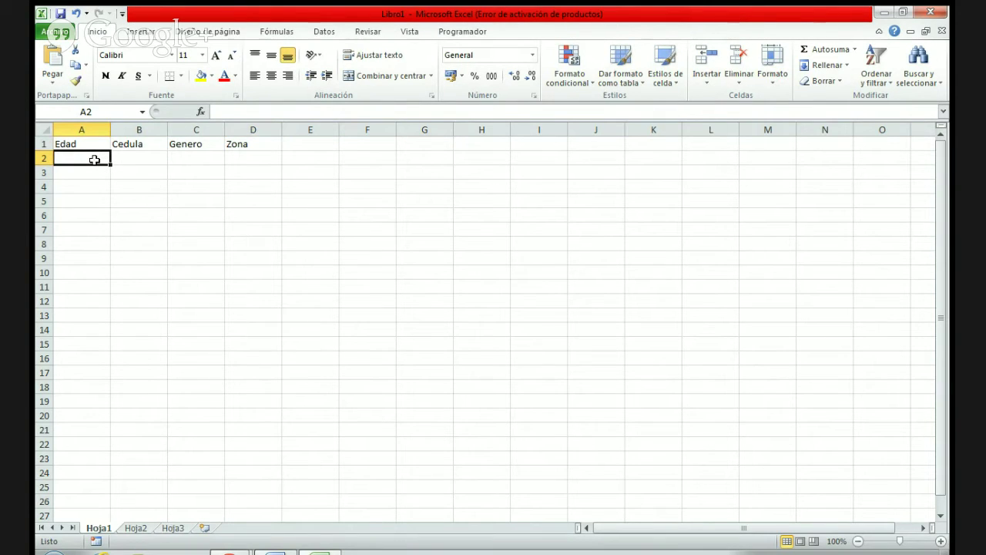
pyautogui.write('=alea')
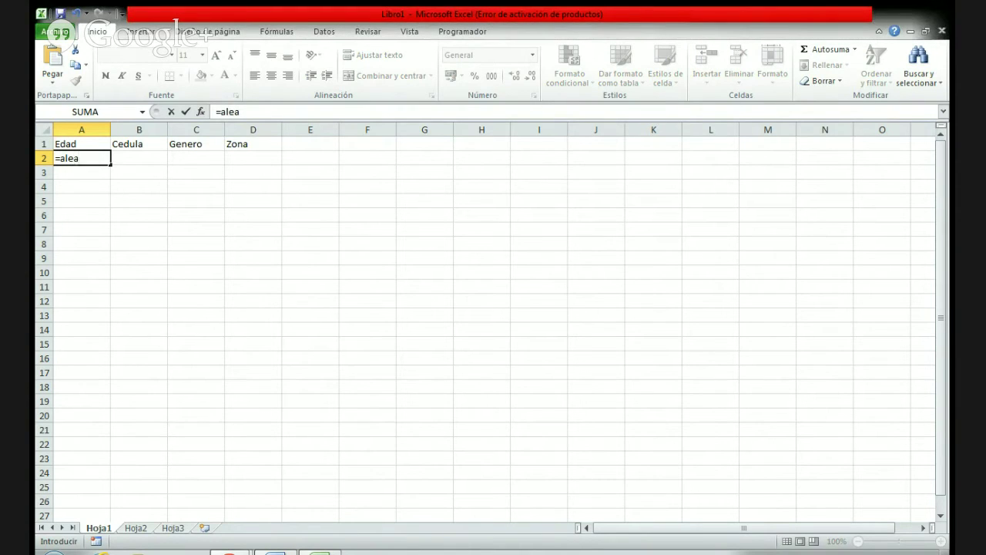
pyautogui.doubleClick(104, 183)
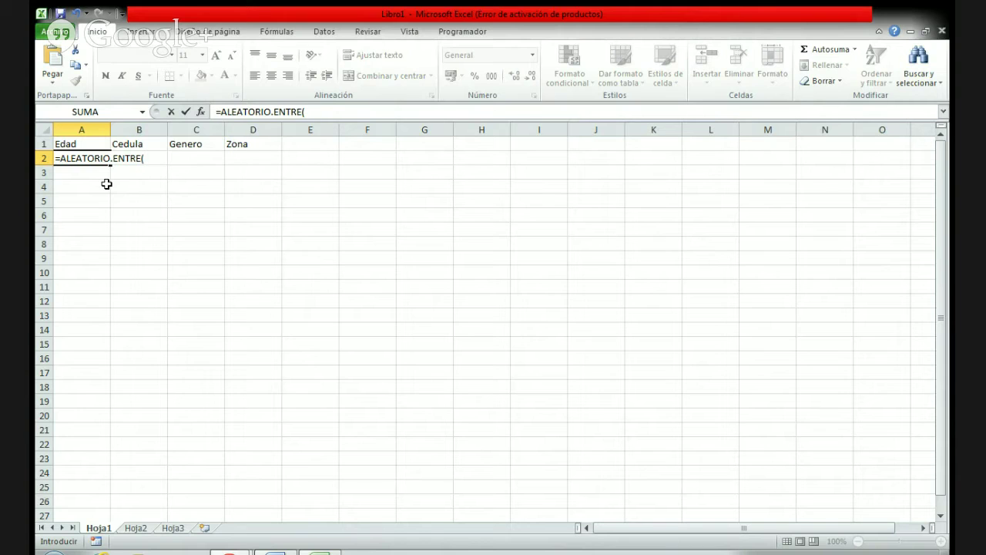
pyautogui.write('20;50)')
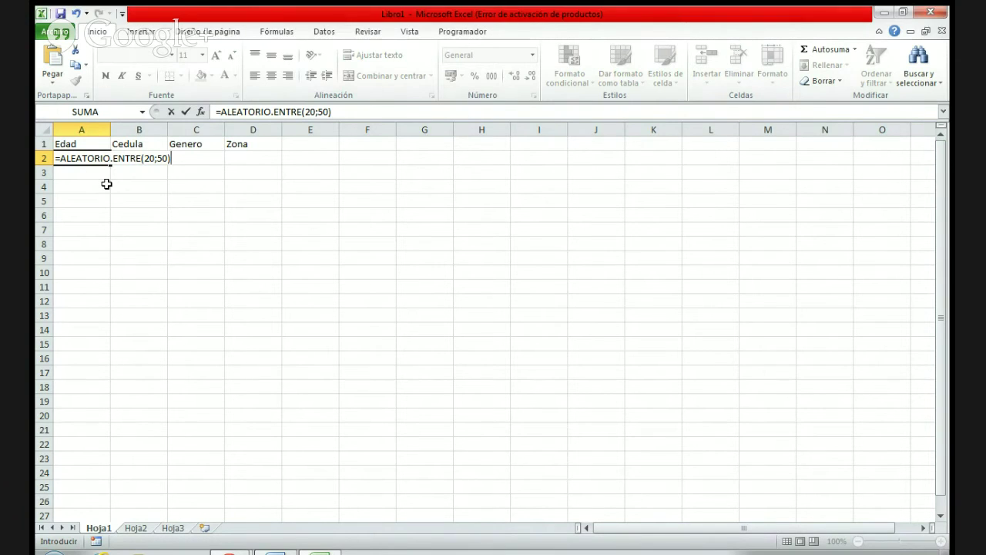
pyautogui.press('Return')
pyautogui.click(82, 159)
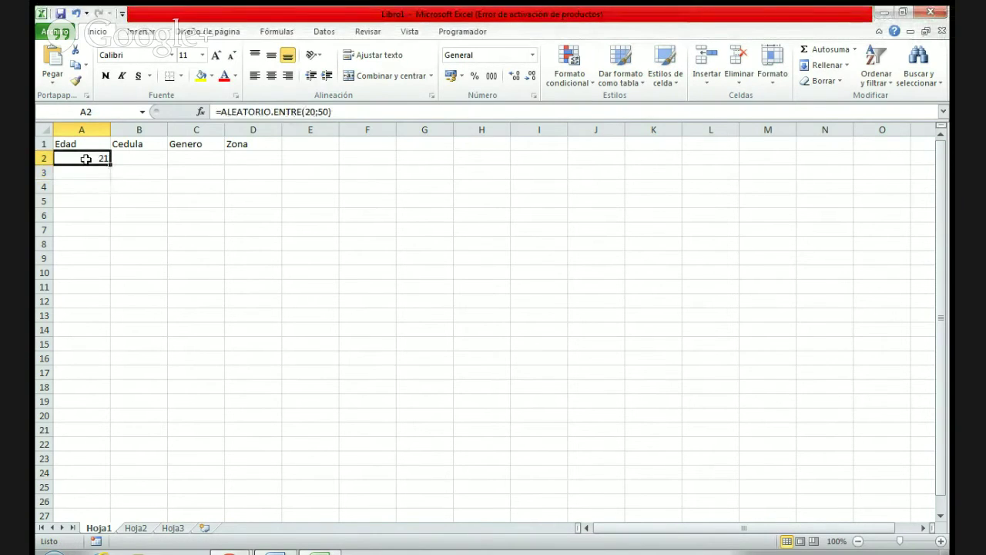
# Enter the formula =ALEATORIO.ENTRE(1000000;10000000) in B2 to generate a random Cedula value
pyautogui.click(135, 157)
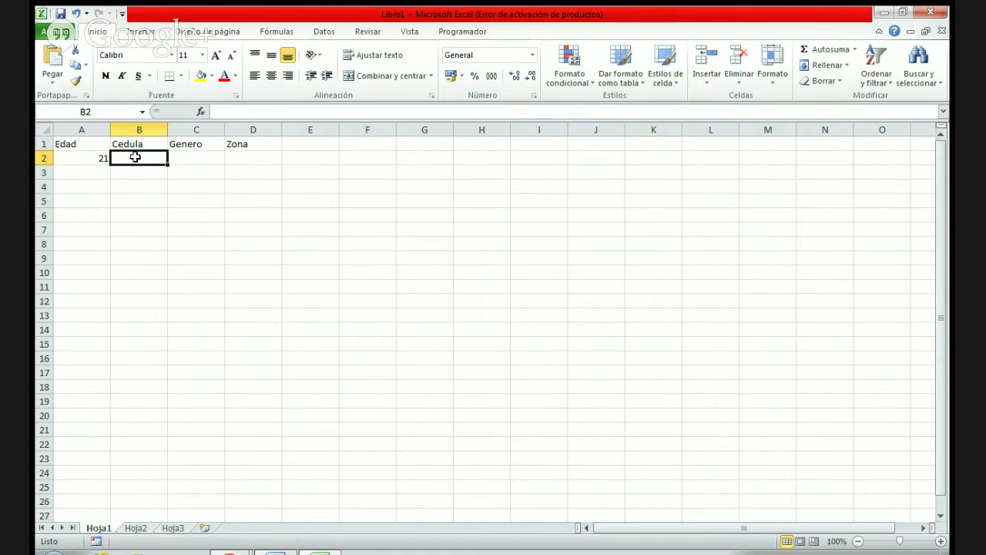
pyautogui.write('=alea')
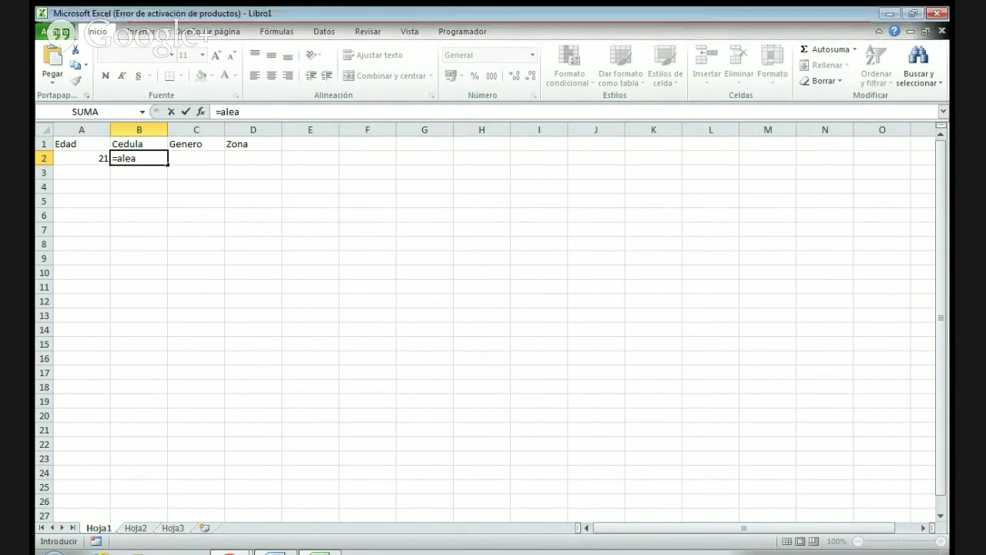
pyautogui.doubleClick(154, 182)
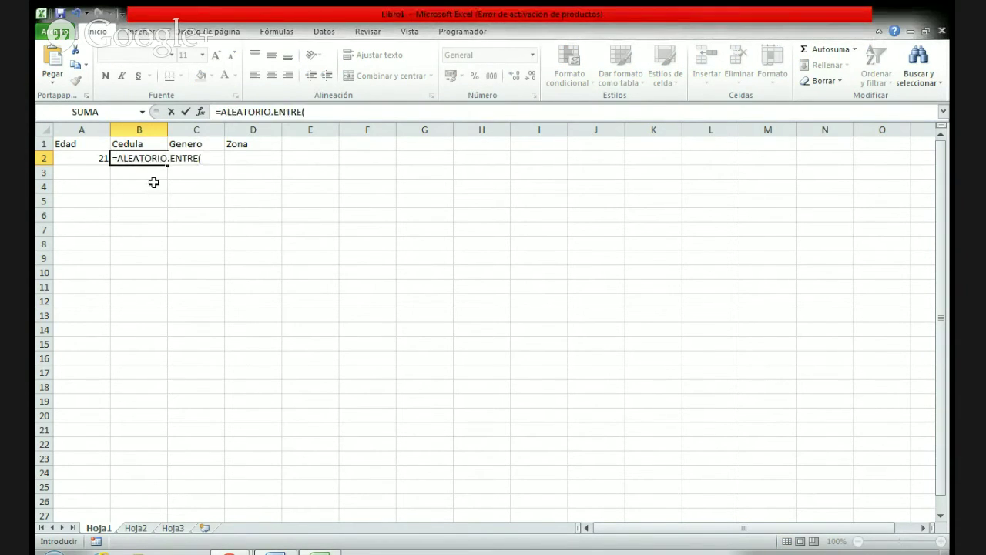
pyautogui.write('10000000')
pyautogui.press('BackSpace')
pyautogui.write(';')
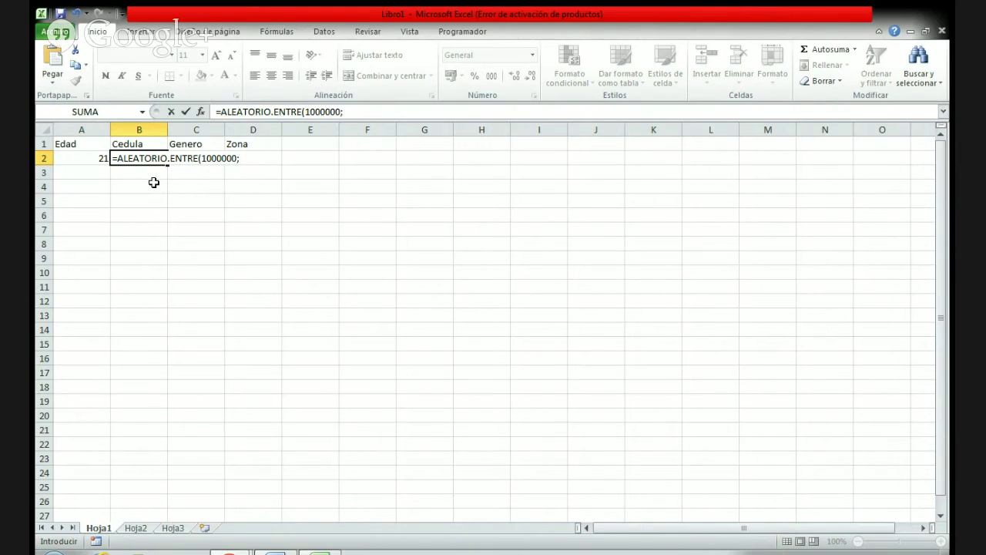
pyautogui.write('10000000')
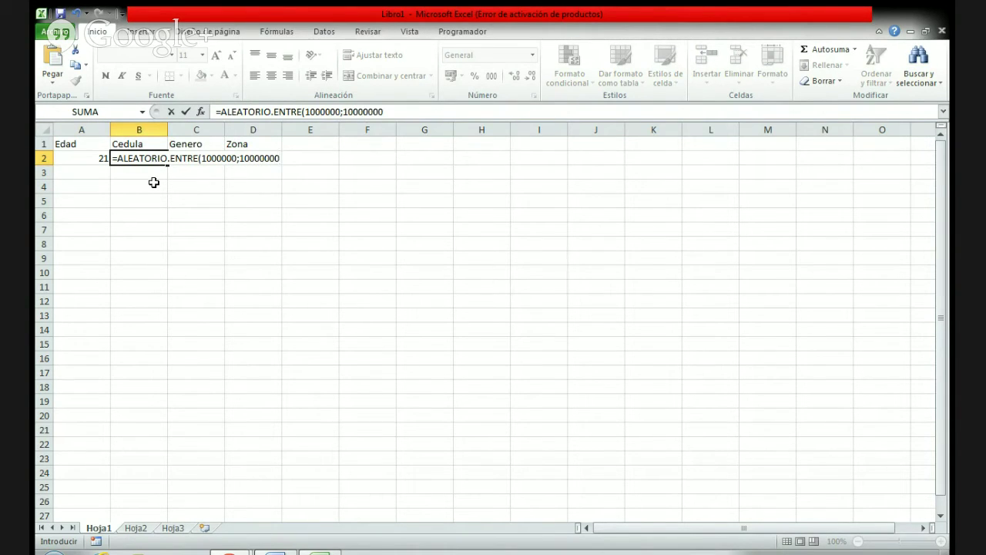
pyautogui.write(')')
pyautogui.press('Return')
pyautogui.click(154, 159)
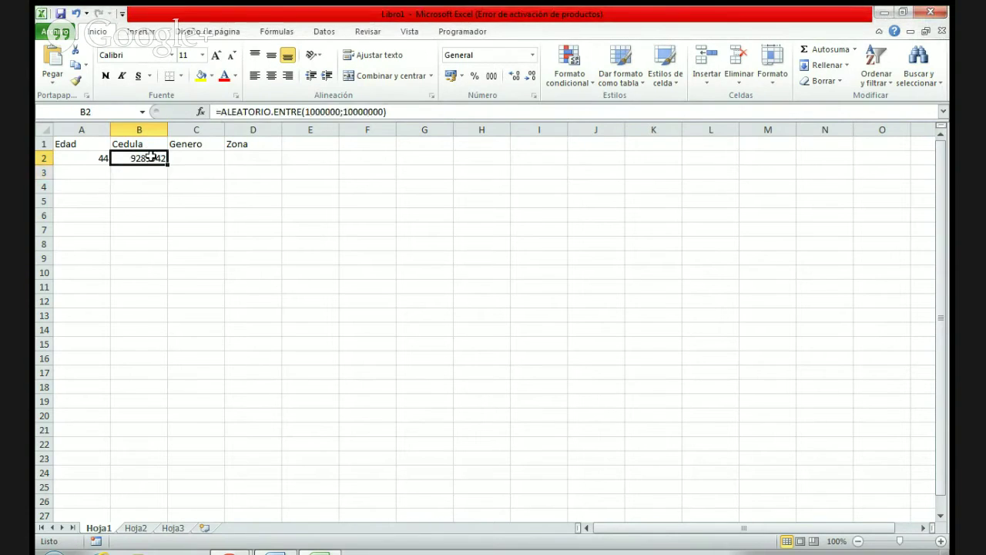
# Enter the formula =SI(ALEATORIO.ENTRE(0;1)=0;"M";"F") in C2 to generate a random Genero and review it
pyautogui.click(205, 160)
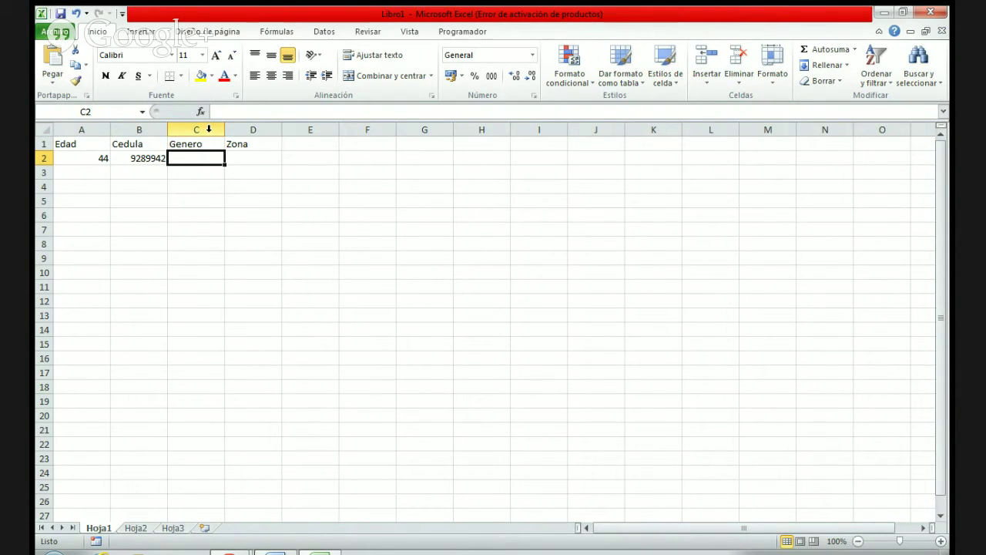
pyautogui.write('=')
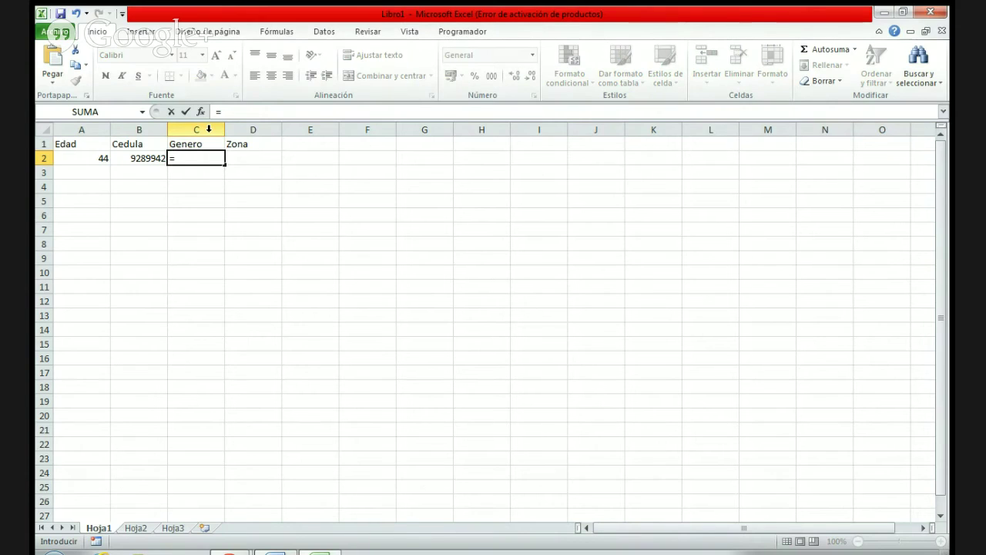
pyautogui.write('si')
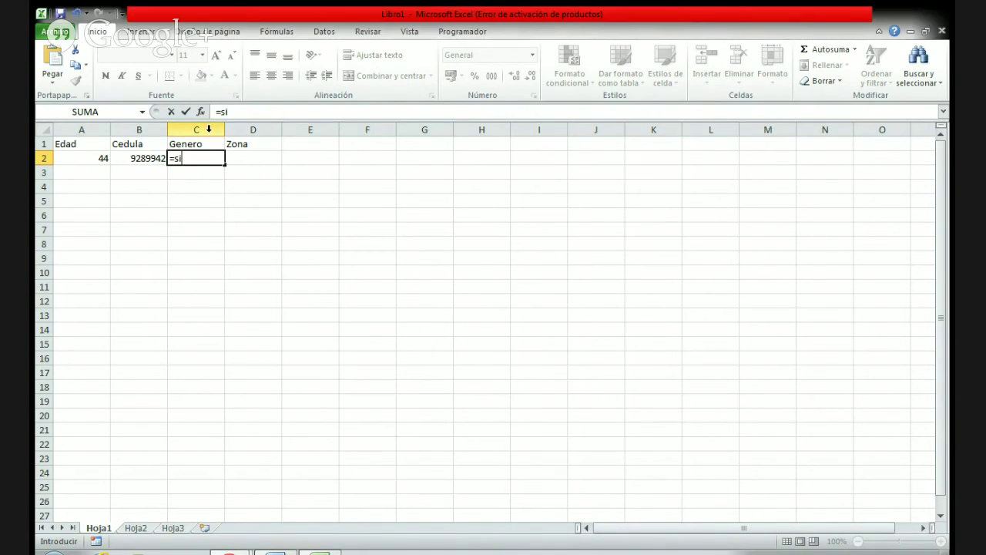
pyautogui.write('(')
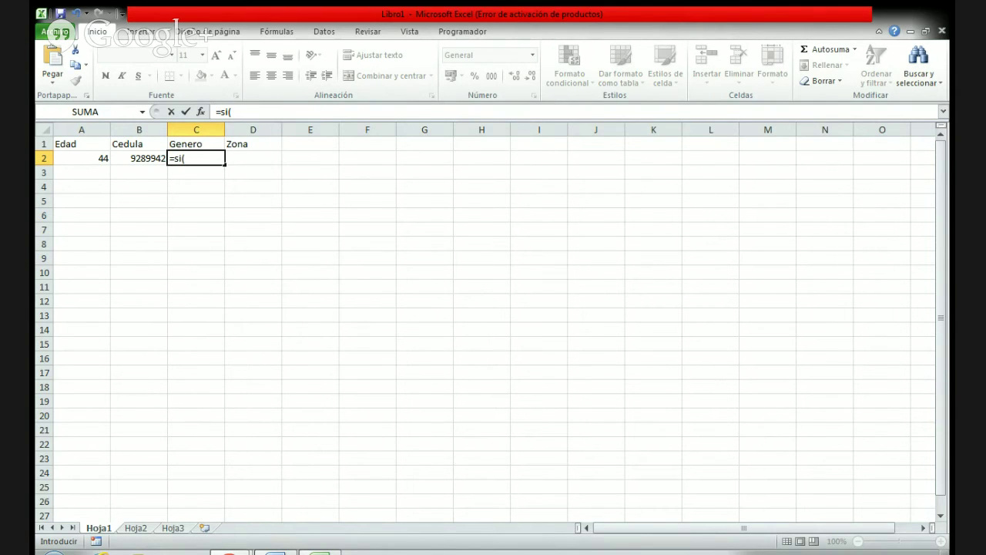
pyautogui.write('al')
pyautogui.doubleClick(248, 201)
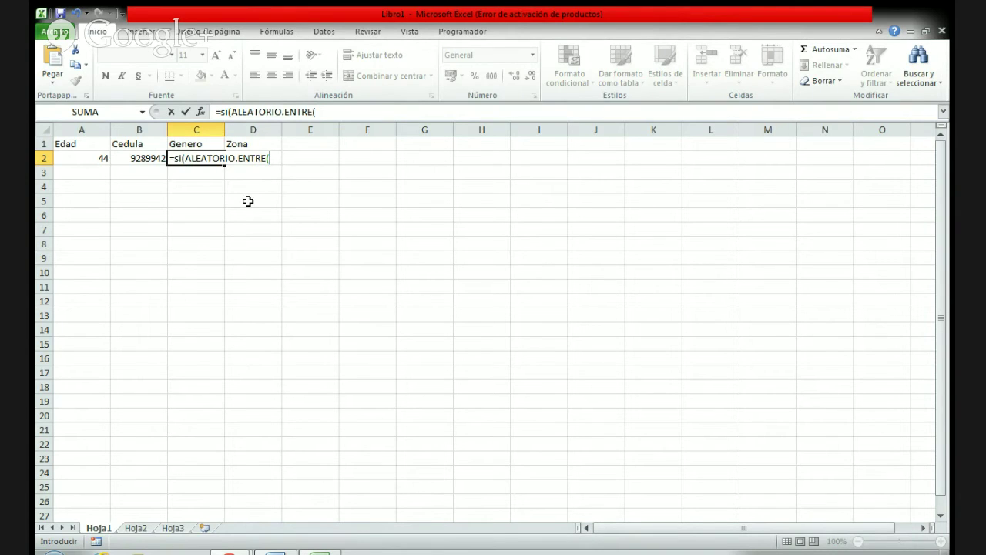
pyautogui.write('0;1)=0;"M"')
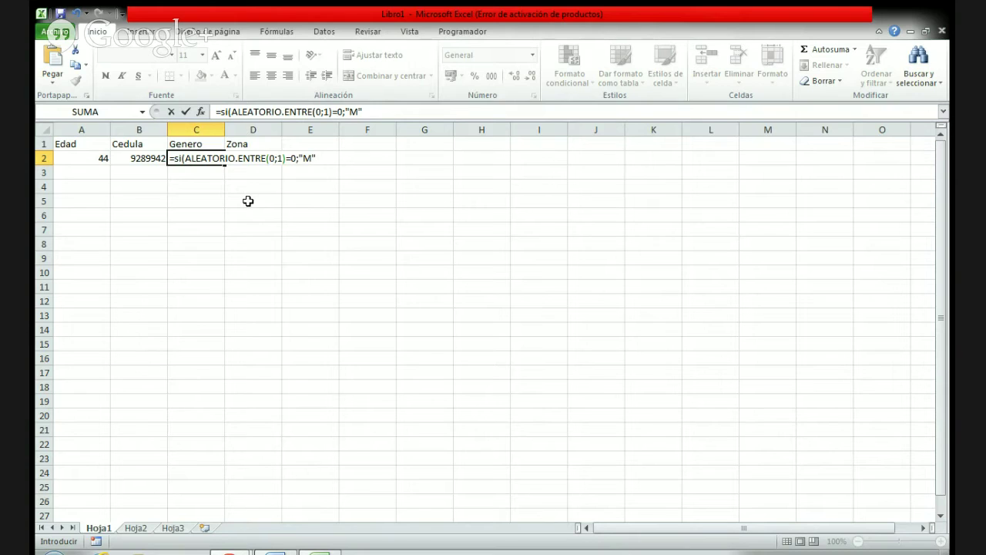
pyautogui.write(';"F")')
pyautogui.press('Return')
pyautogui.press('Return')
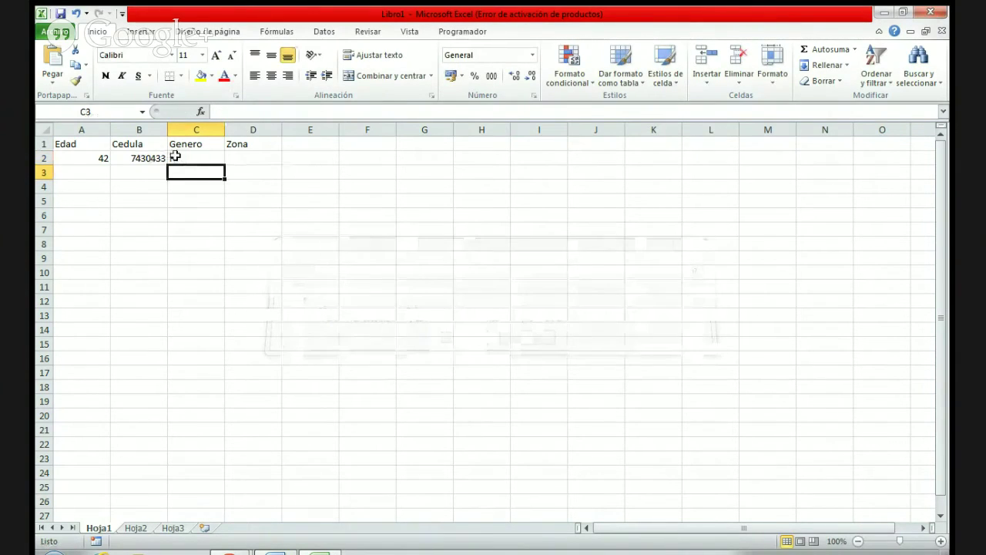
pyautogui.click(178, 156)
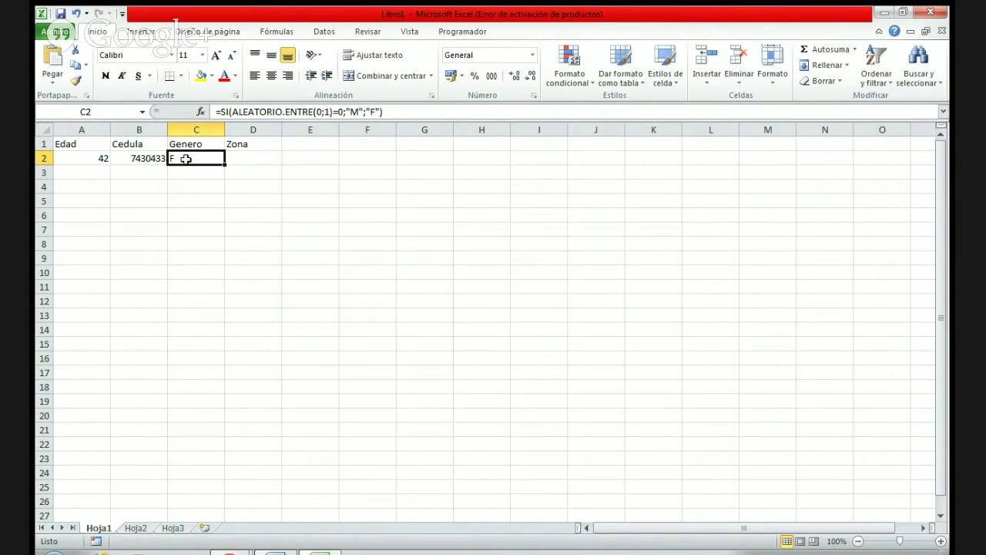
pyautogui.doubleClick(186, 159)
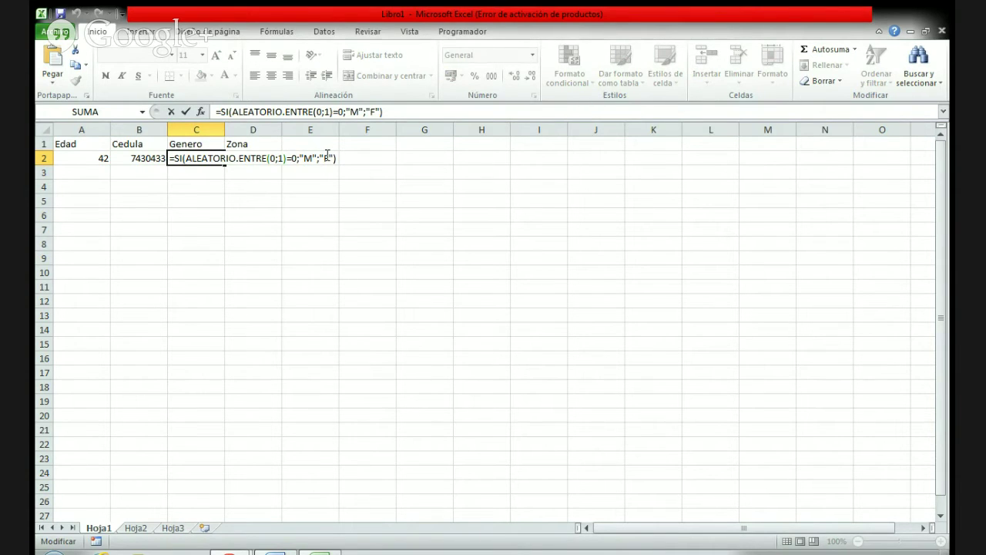
pyautogui.hotkey('ctrl', 'Return')
# Enter the formula =CAR(ALEATORIO.ENTRE(65;90)) in D2 to generate a random Zona letter and review it
pyautogui.click(251, 154)
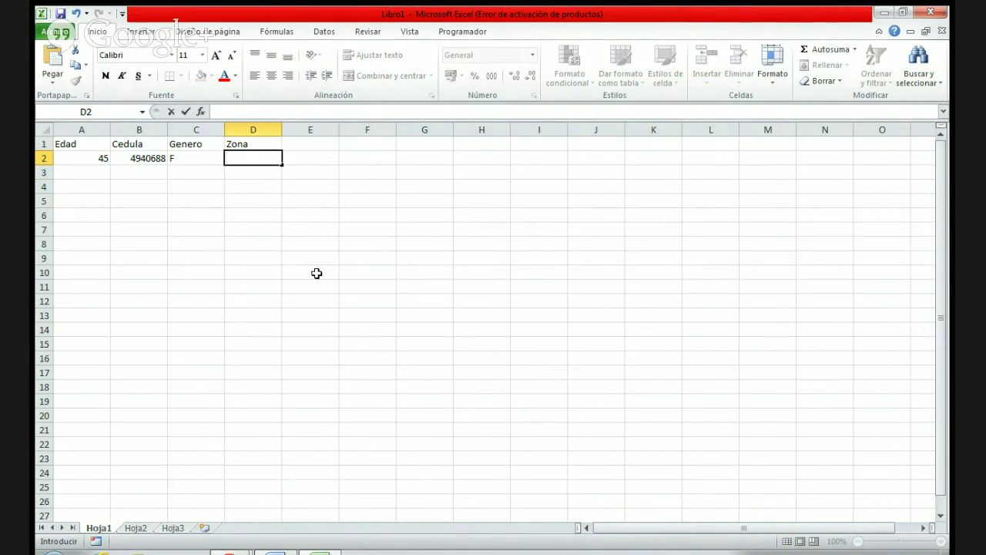
pyautogui.write('=car')
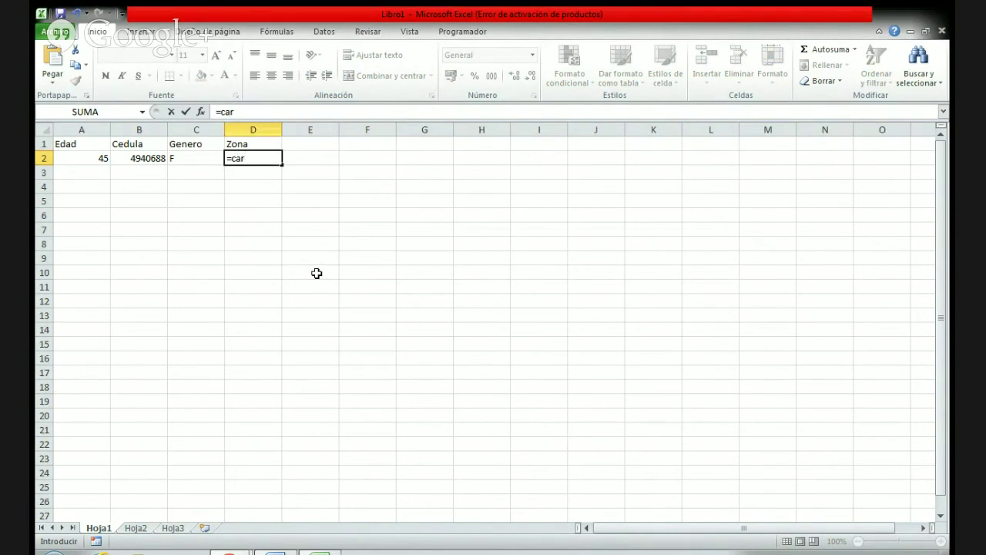
pyautogui.write('(')
pyautogui.write('al')
pyautogui.doubleClick(318, 202)
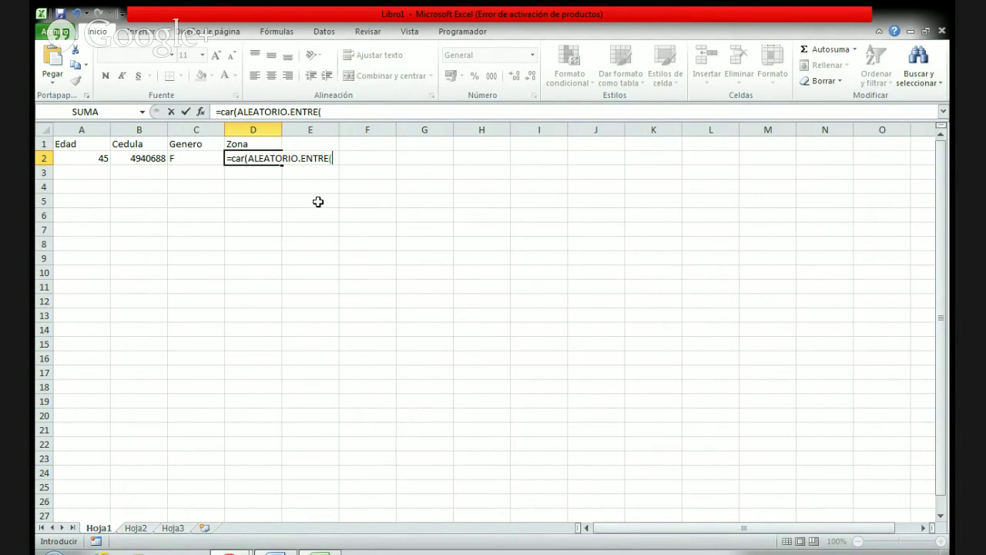
pyautogui.write('65;90)')
pyautogui.press('Return')
pyautogui.press('Return')
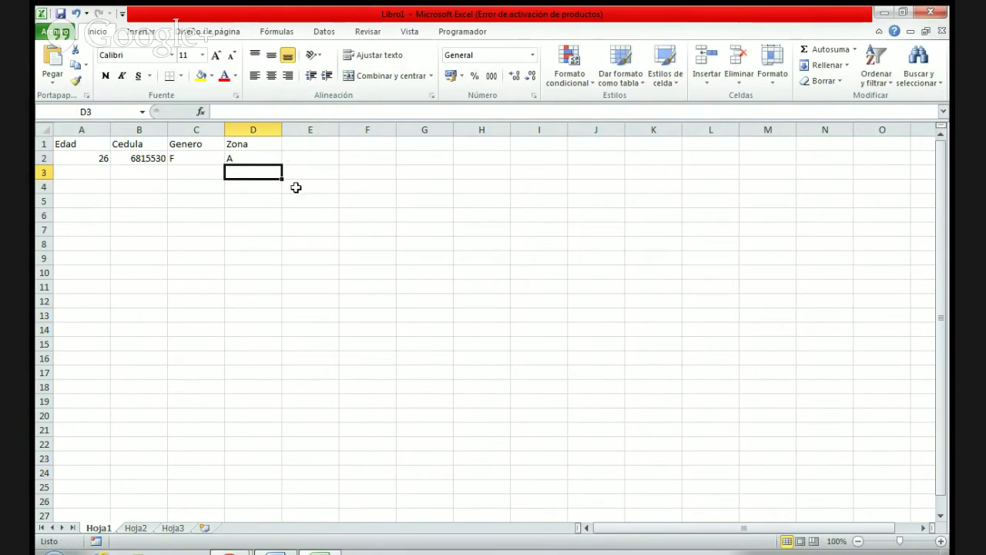
pyautogui.click(243, 149)
pyautogui.click(241, 156)
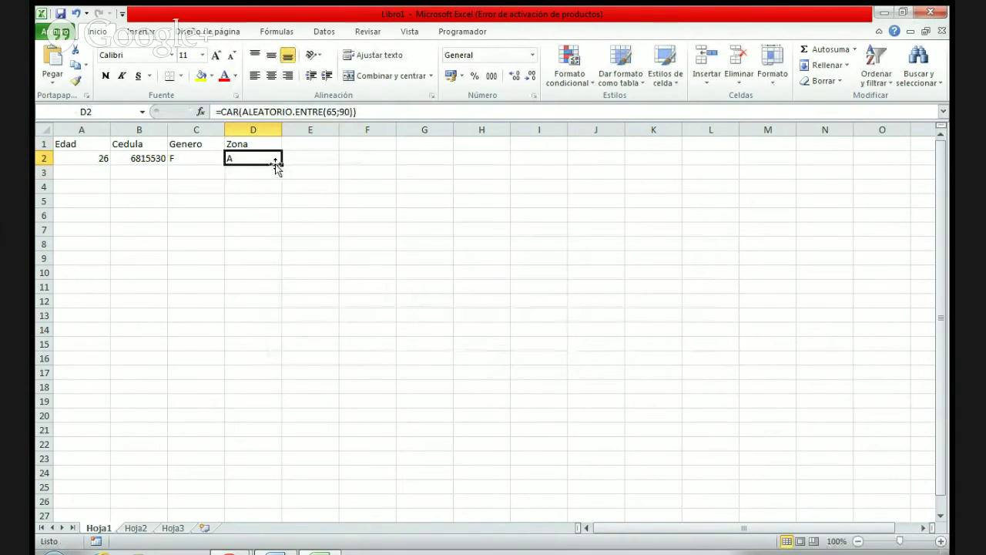
pyautogui.click(256, 197)
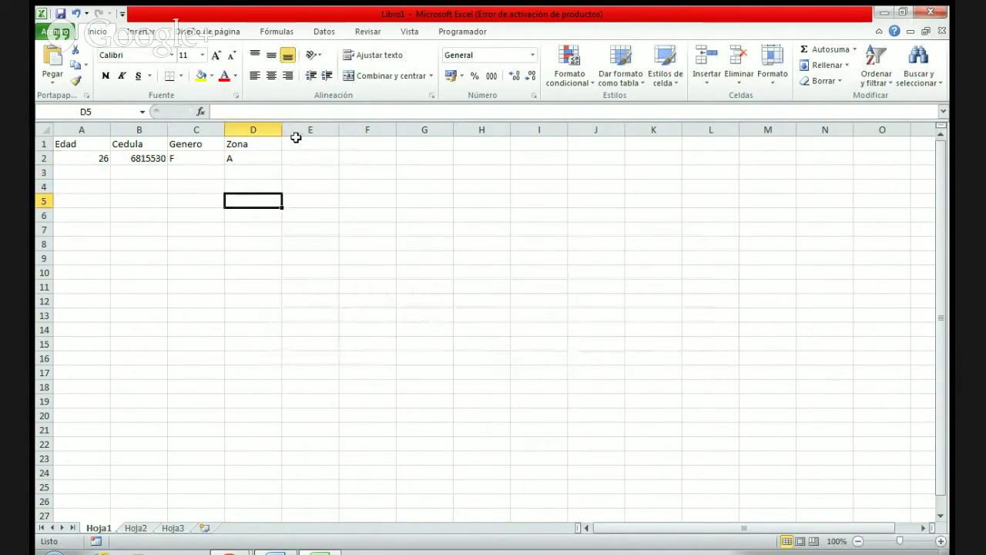
pyautogui.click(256, 159)
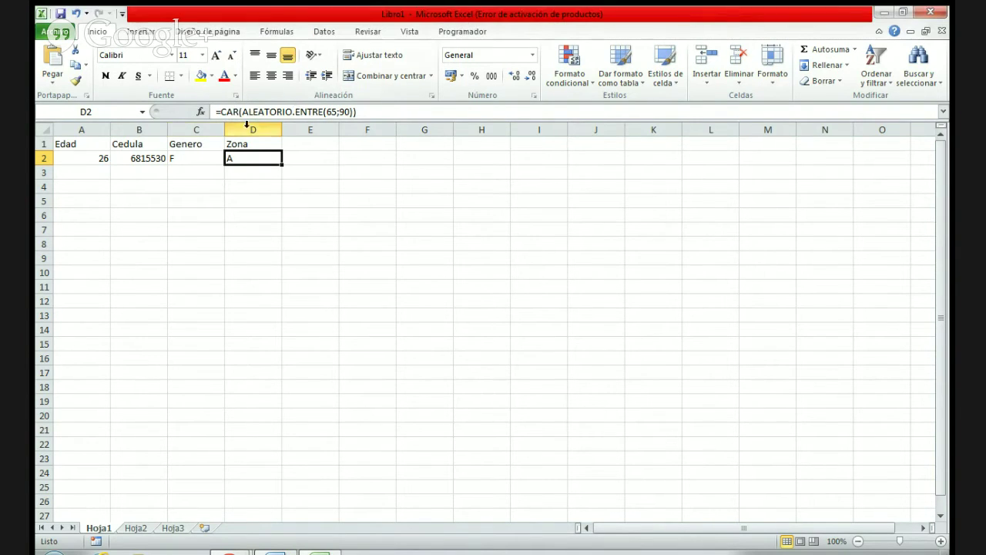
# Fill the formulas in A2:D2 down to row 25
pyautogui.click(221, 212)
pyautogui.click(72, 158)
pyautogui.moveTo(72, 158); pyautogui.dragTo(268, 160)
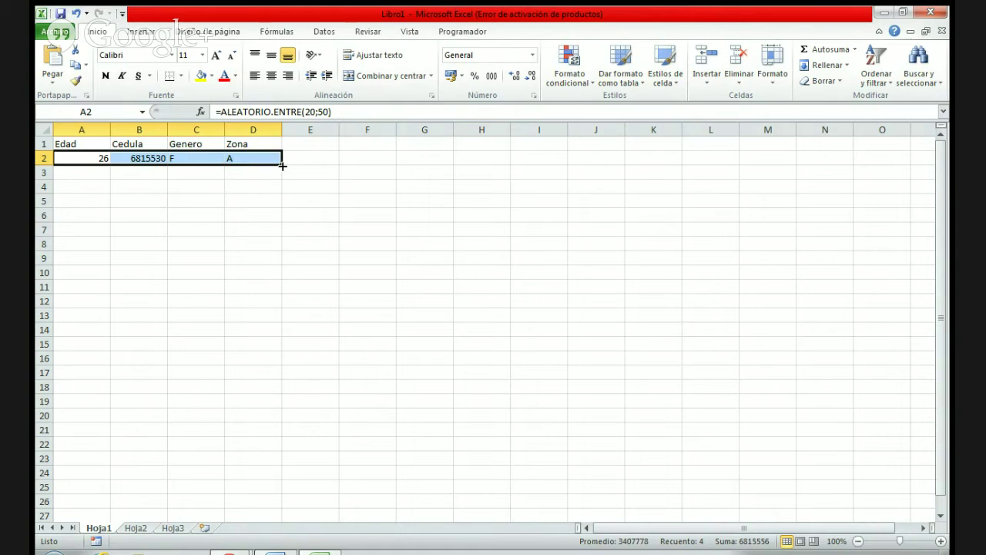
pyautogui.moveTo(282, 165); pyautogui.dragTo(265, 491)
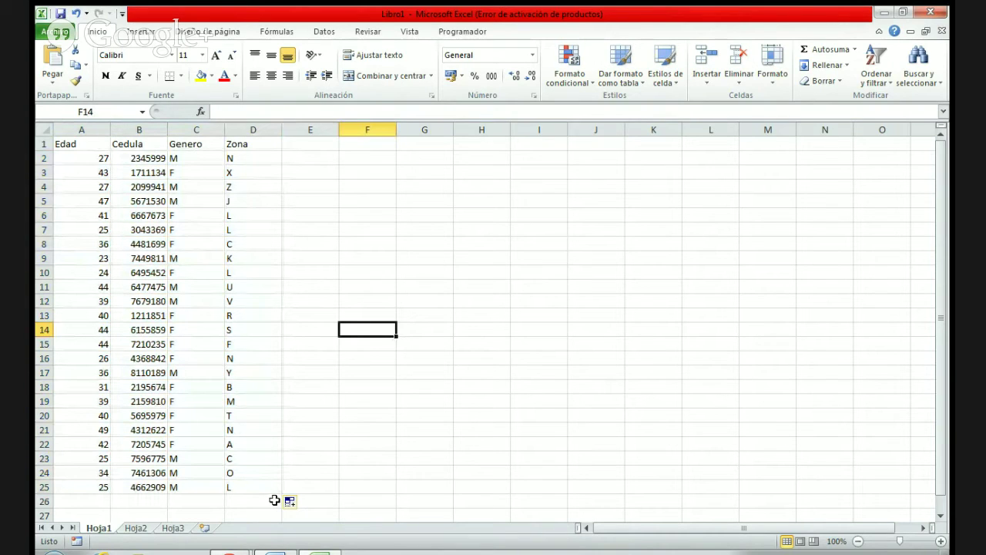
pyautogui.click(317, 447)
pyautogui.click(329, 169)
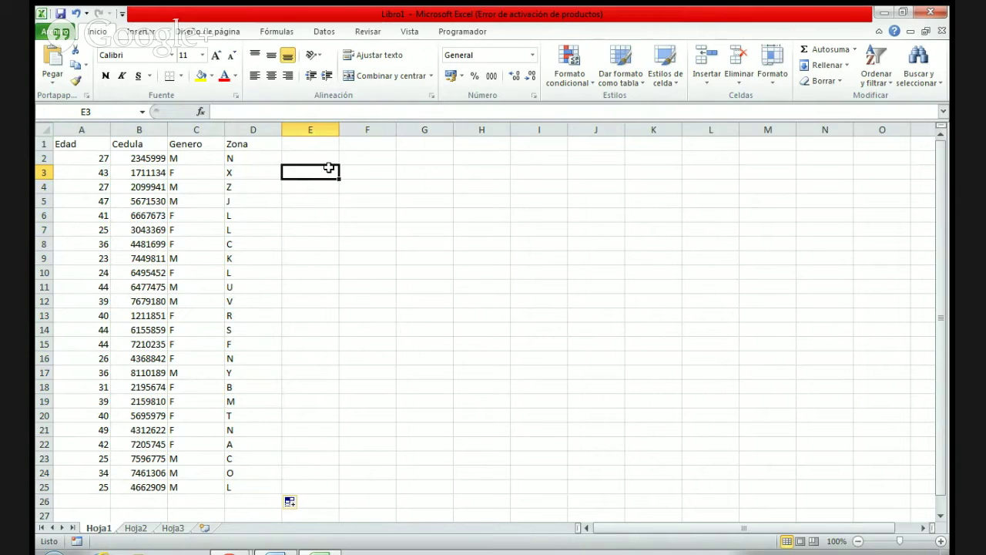
pyautogui.click(300, 272)
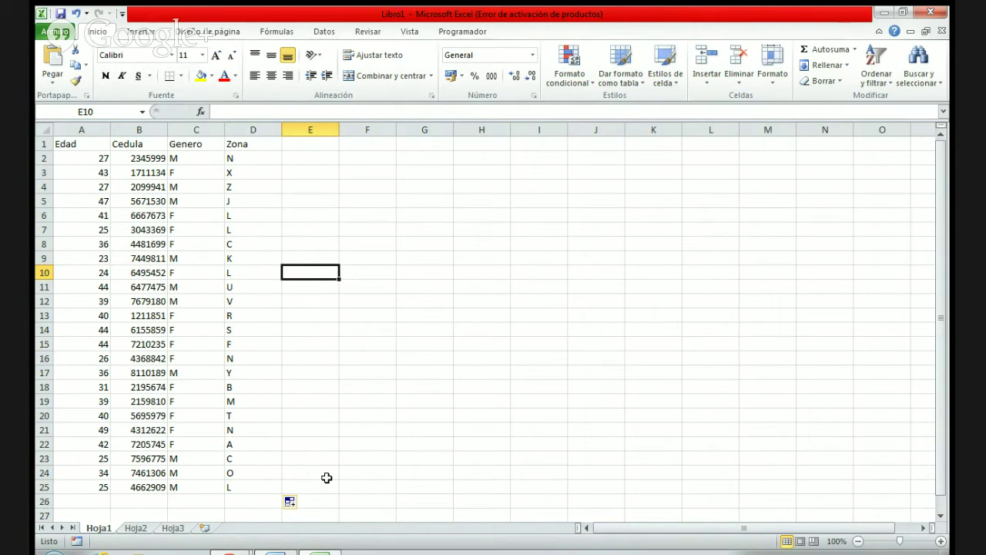
pyautogui.click(192, 161)
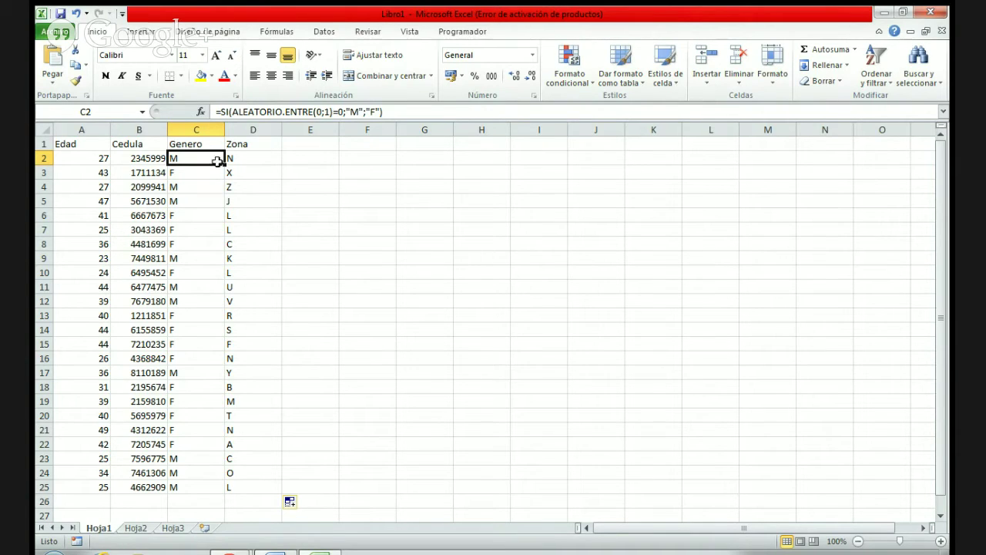
pyautogui.click(305, 192)
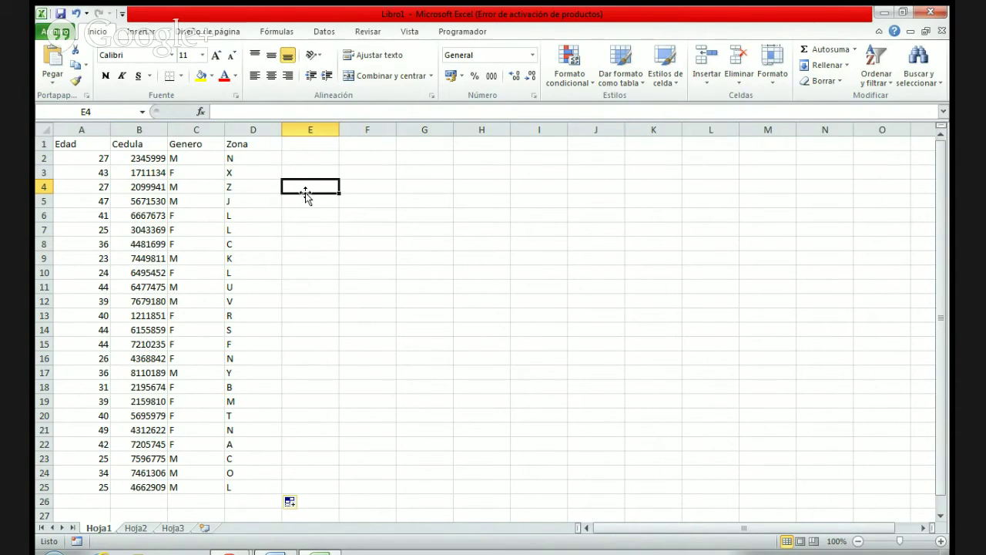
# Autofit the widths of columns A to D to their contents
pyautogui.doubleClick(277, 130)
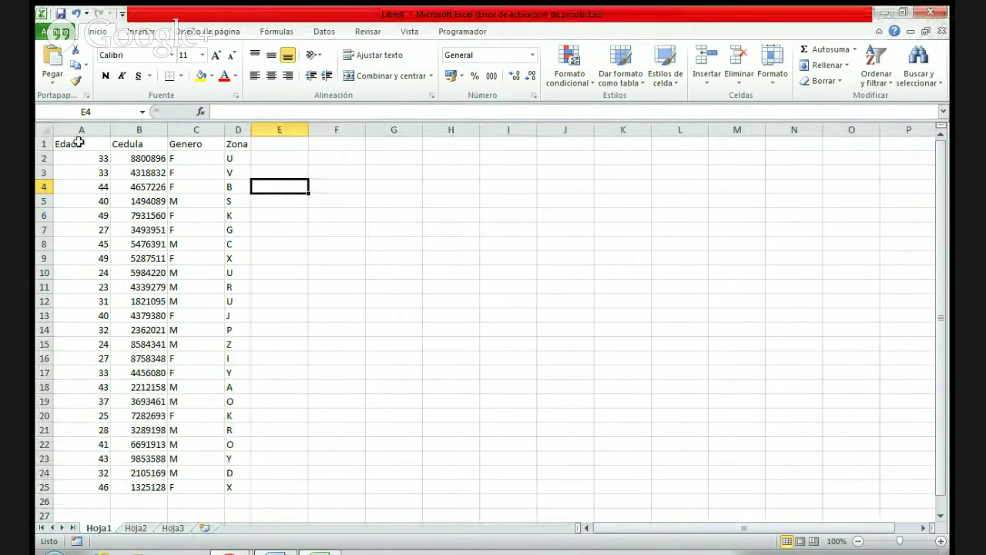
pyautogui.moveTo(79, 143); pyautogui.dragTo(235, 512)
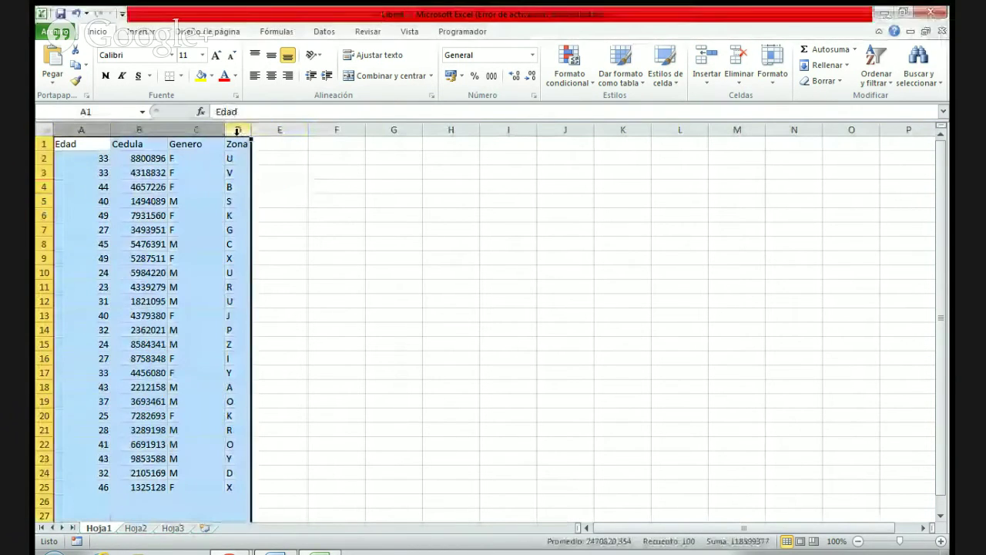
pyautogui.doubleClick(250, 130)
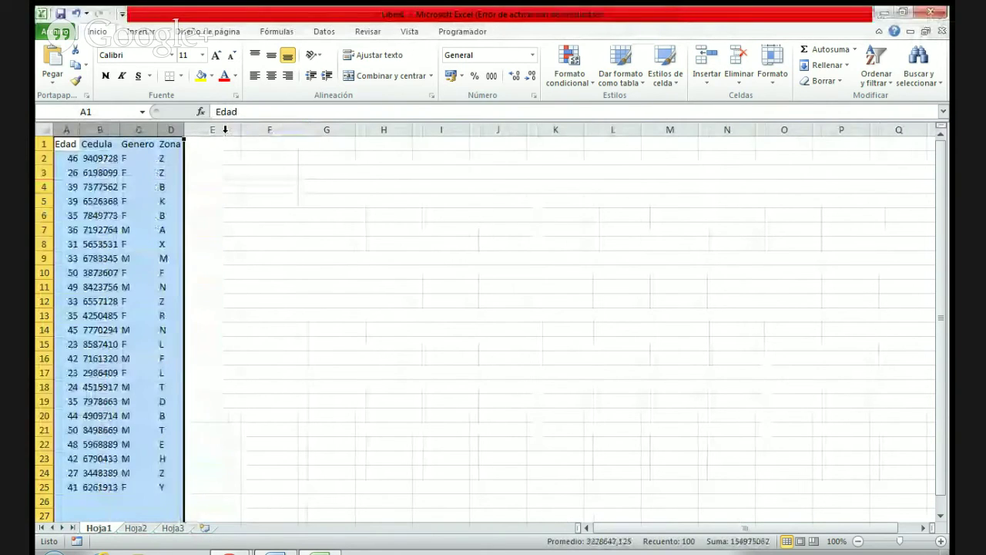
pyautogui.click(229, 207)
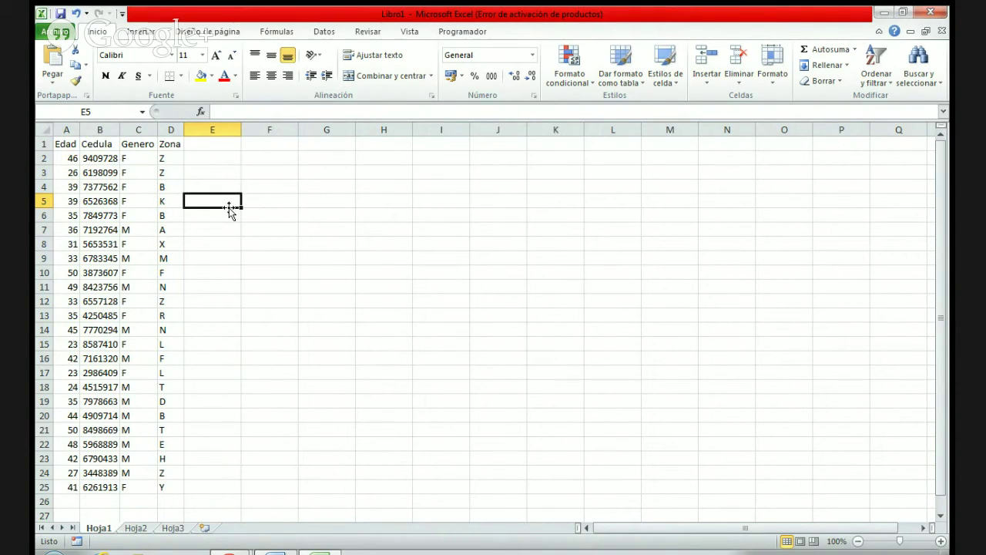
# Enter the header Numero de Hijos in E1 and autofit column E to it
pyautogui.click(213, 142)
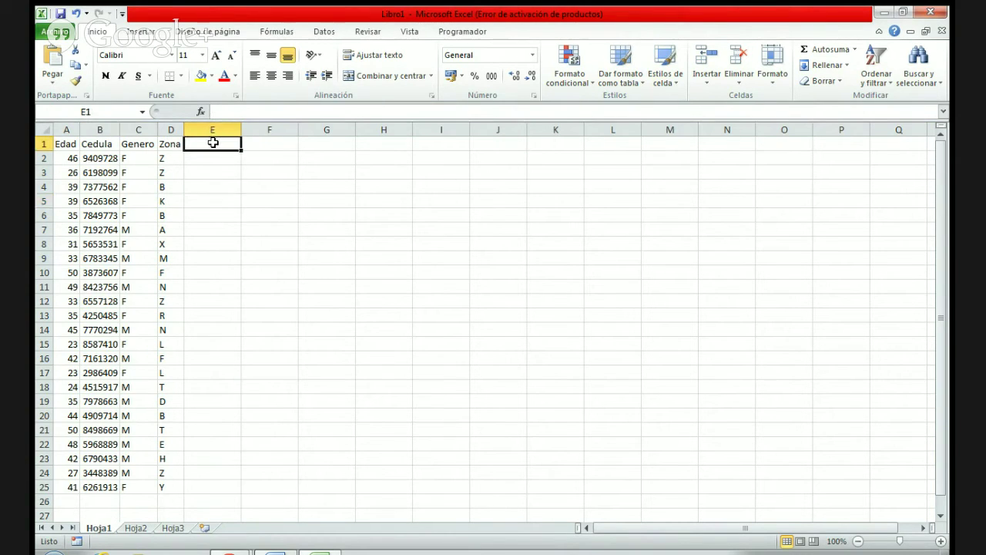
pyautogui.write('Numewro')
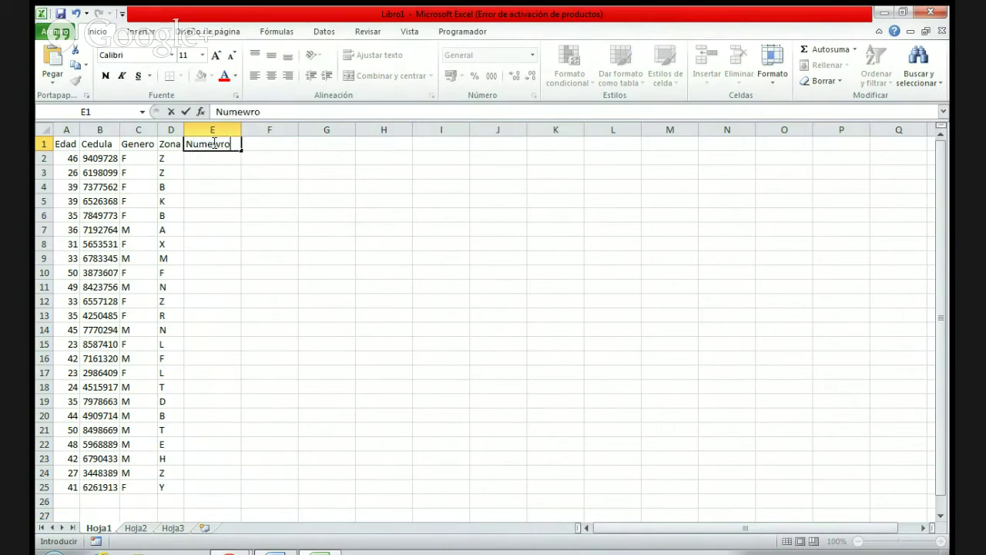
pyautogui.press('BackSpace')
pyautogui.press('BackSpace')
pyautogui.press('BackSpace')
pyautogui.write('ro DW')
pyautogui.press('BackSpace')
pyautogui.press('BackSpace')
pyautogui.press('BackSpace')
pyautogui.write('de Hijos')
pyautogui.press('Return')
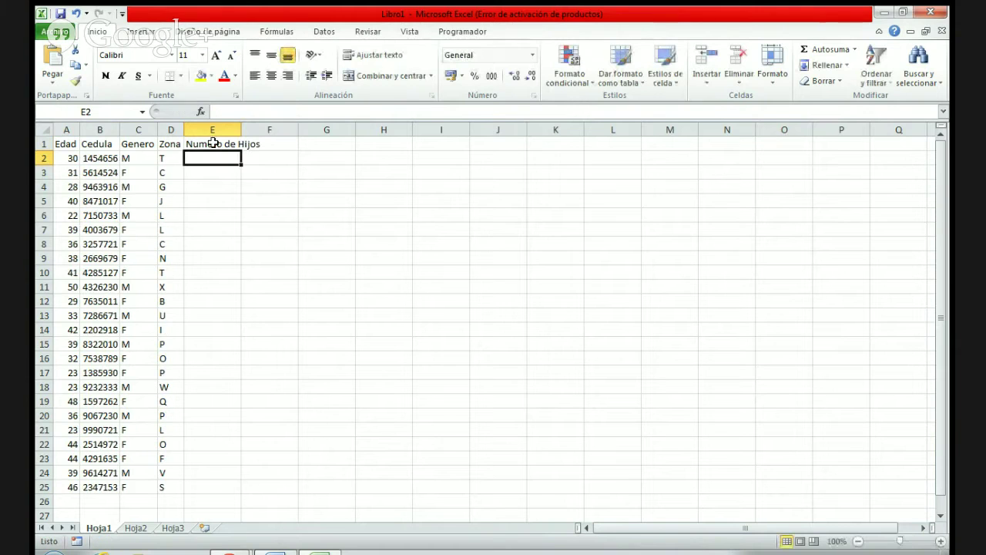
pyautogui.doubleClick(245, 126)
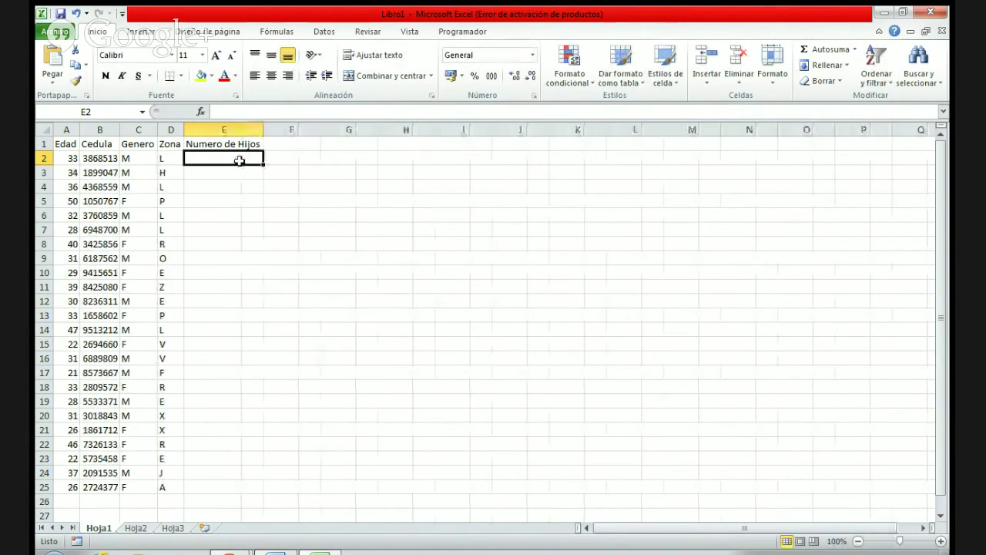
# Enter the formula =ALEATORIO.ENTRE(0;5) in E2 and fill it down to E25
pyautogui.write('=al')
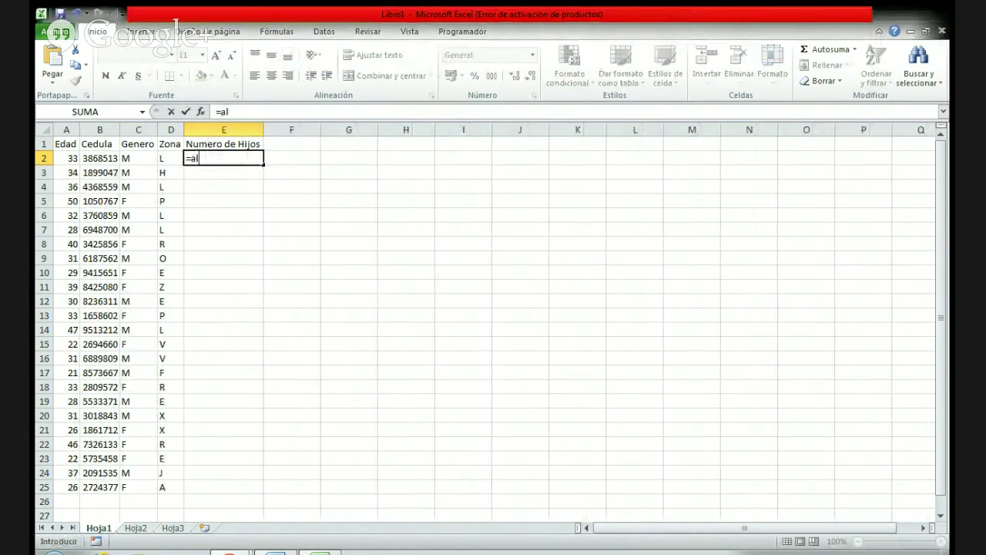
pyautogui.doubleClick(241, 190)
pyautogui.write('0')
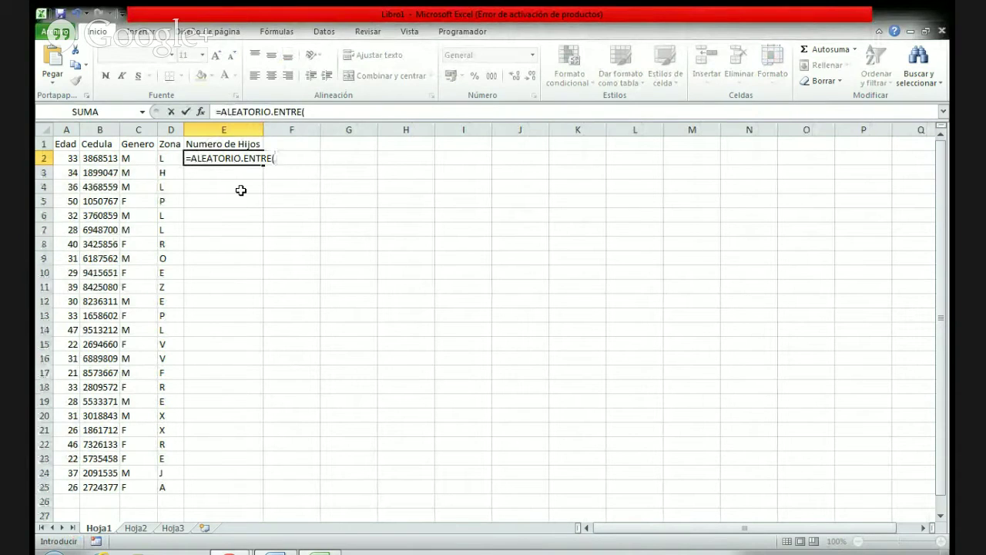
pyautogui.write(';')
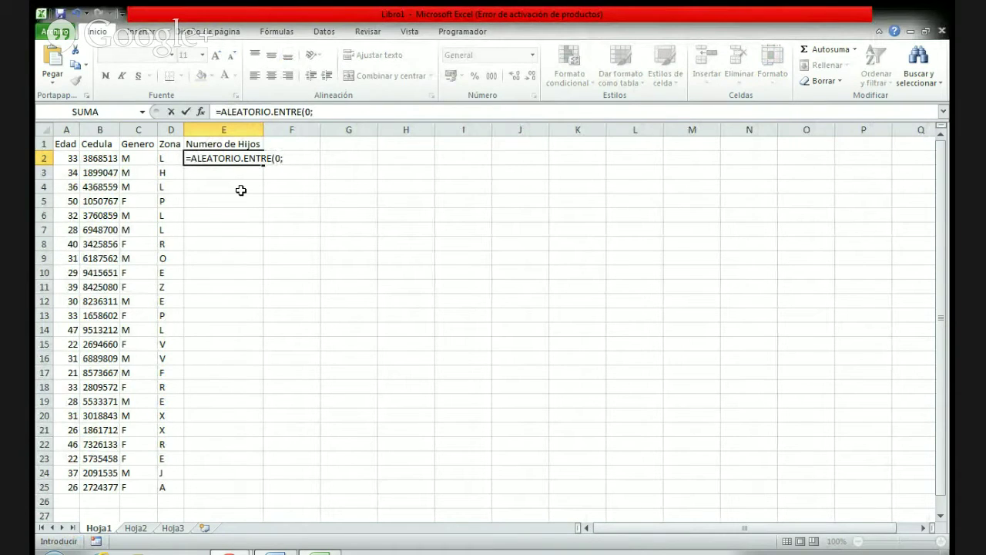
pyautogui.write('5)')
pyautogui.press('Return')
pyautogui.click(231, 158)
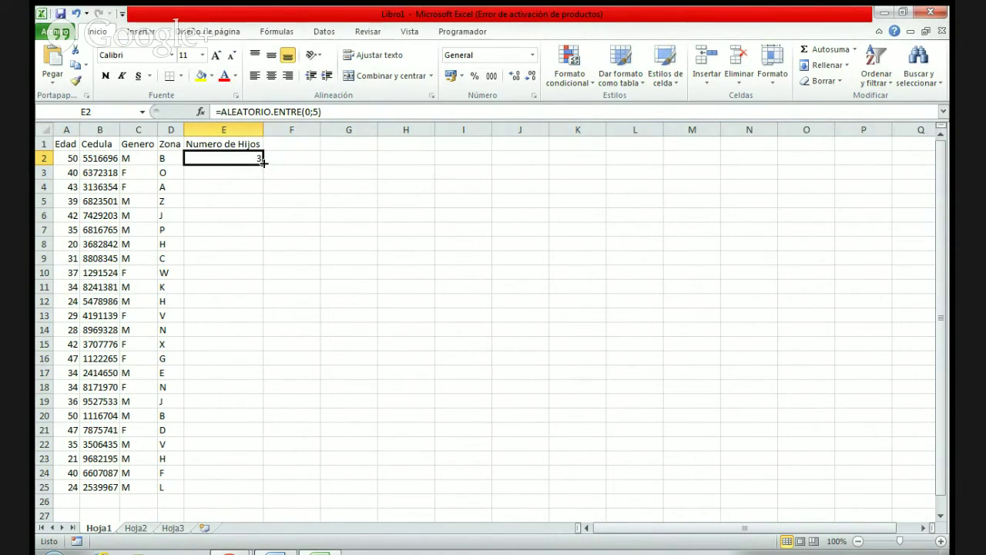
pyautogui.doubleClick(263, 163)
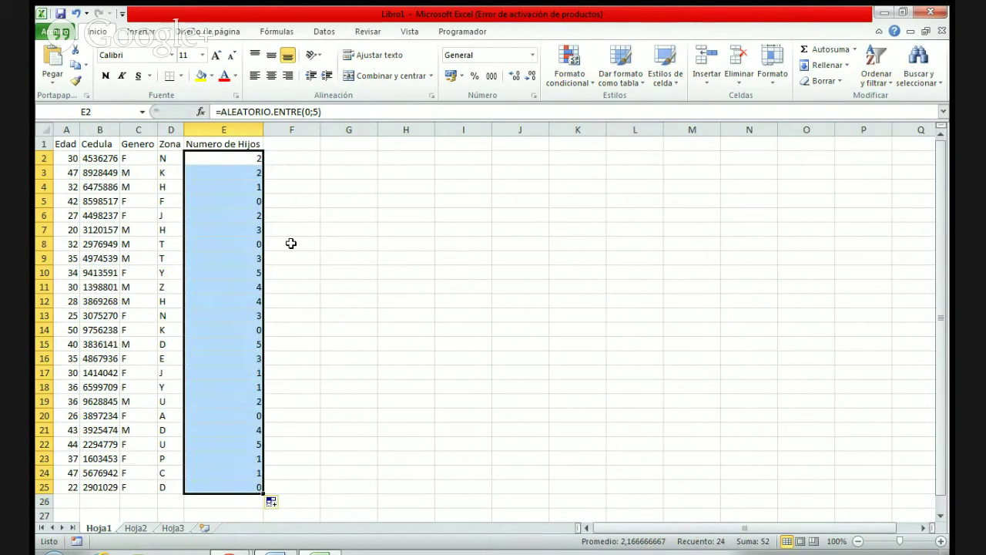
# Enter the header Salario in F1
pyautogui.click(85, 174)
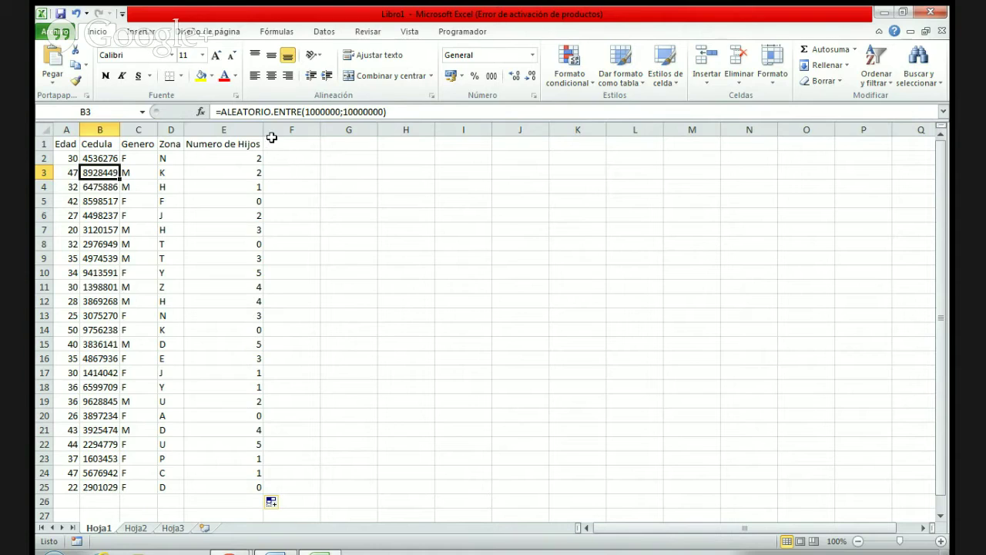
pyautogui.click(276, 142)
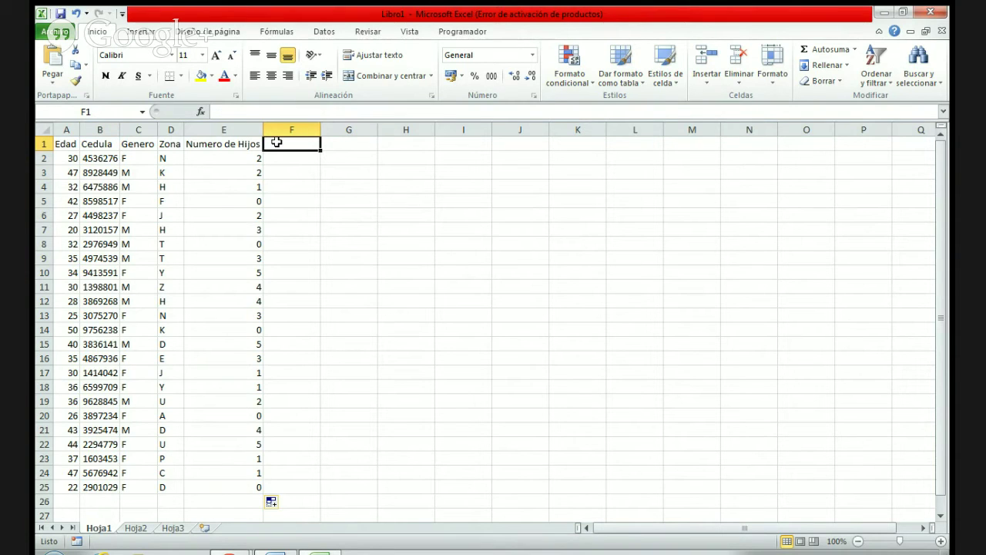
pyautogui.write('Salario')
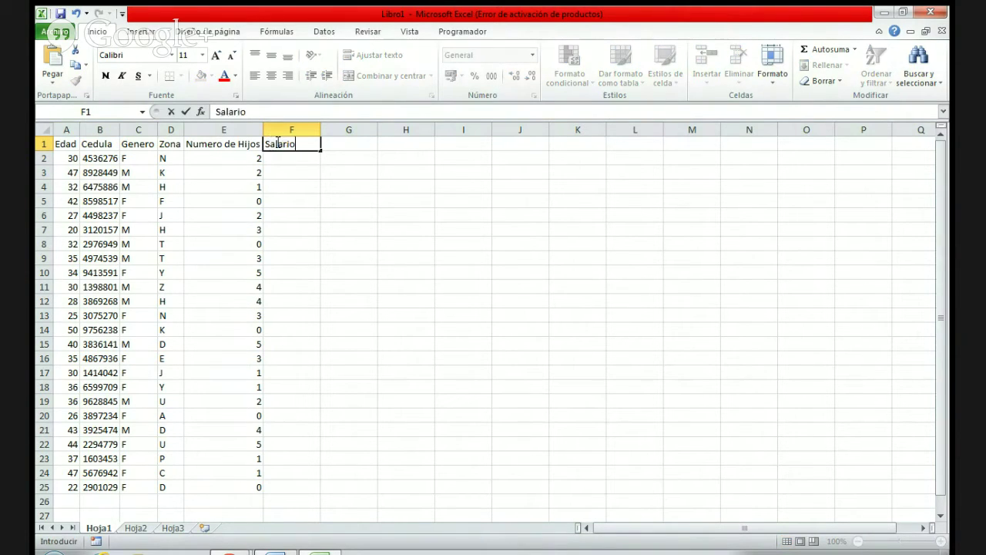
pyautogui.press('Return')
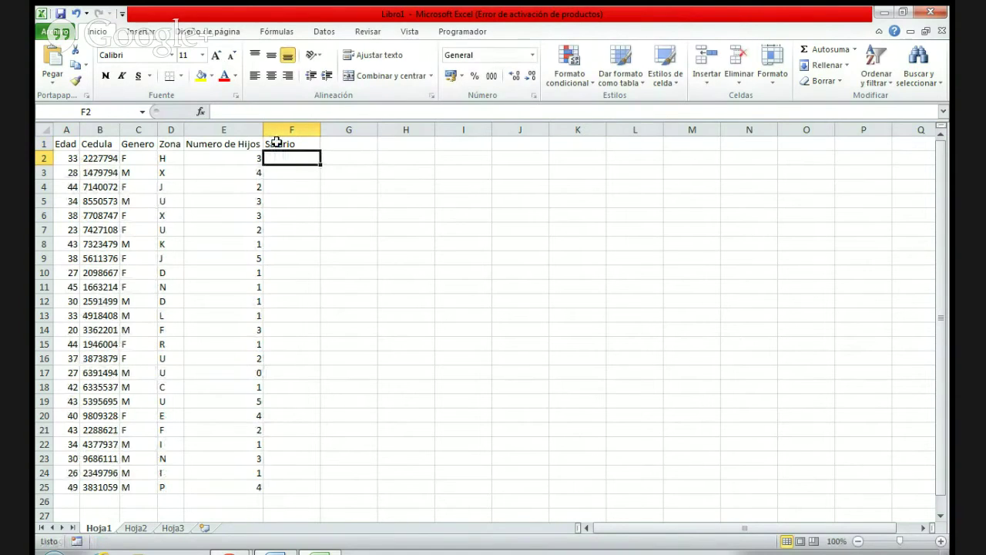
# Enter the formula =ALEATORIO.ENTRE(600000;2000000) in F2 for the first salary
pyautogui.write('=al')
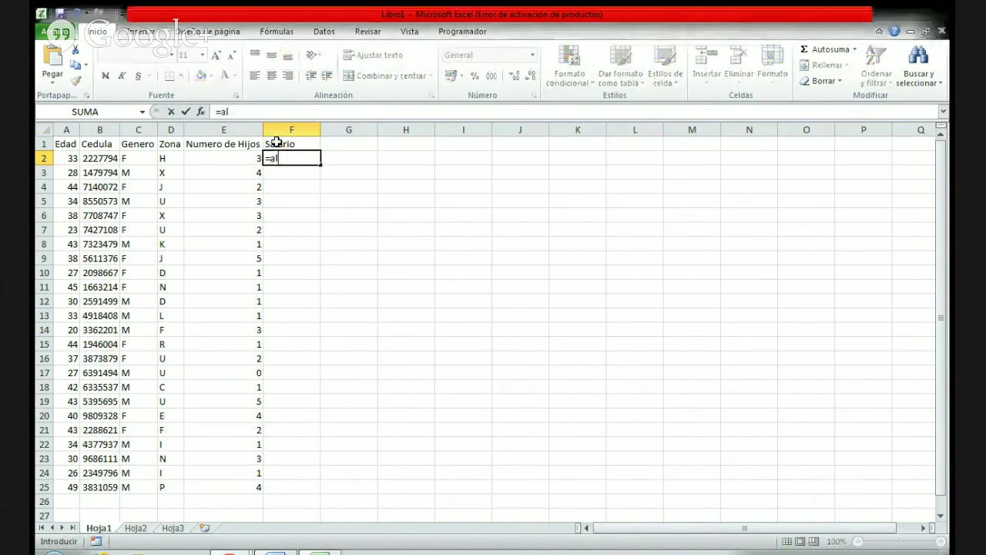
pyautogui.write('e')
pyautogui.doubleClick(308, 183)
pyautogui.click(308, 183)
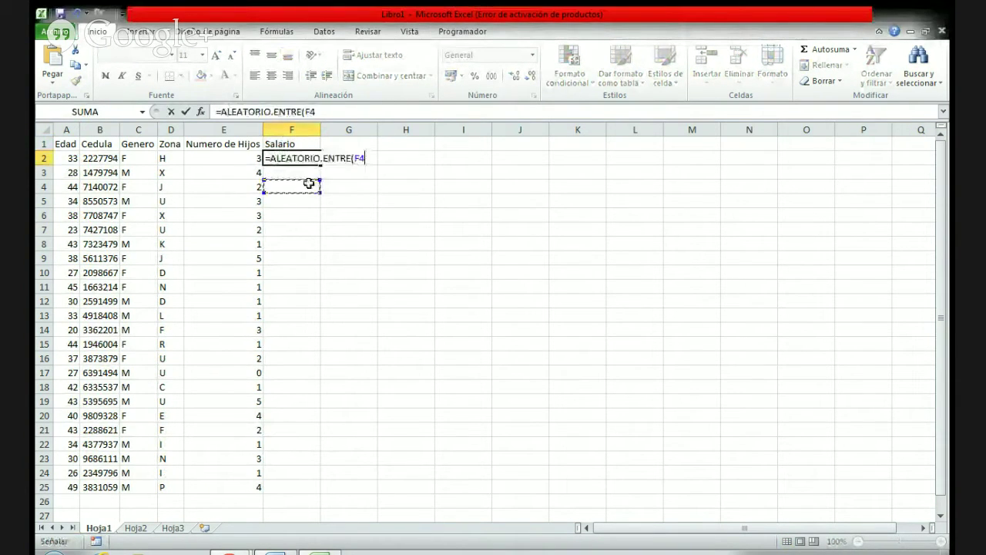
pyautogui.press('BackSpace')
pyautogui.press('BackSpace')
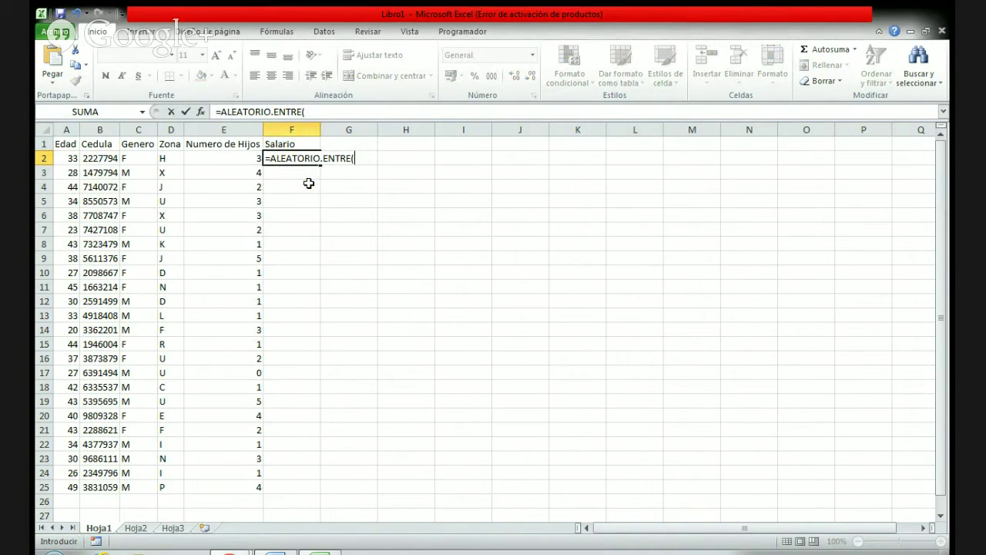
pyautogui.write('600000;12')
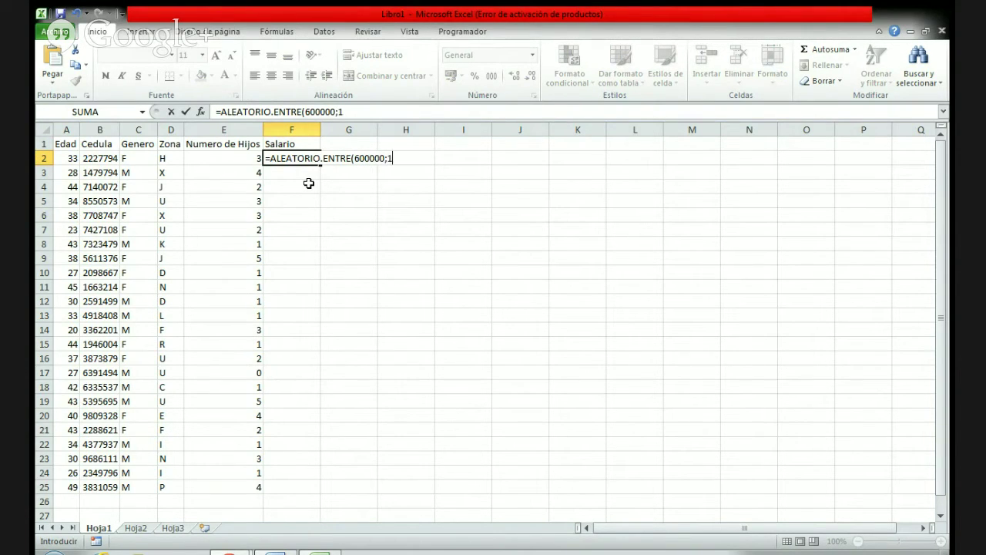
pyautogui.press('BackSpace')
pyautogui.press('BackSpace')
pyautogui.write('2000000)')
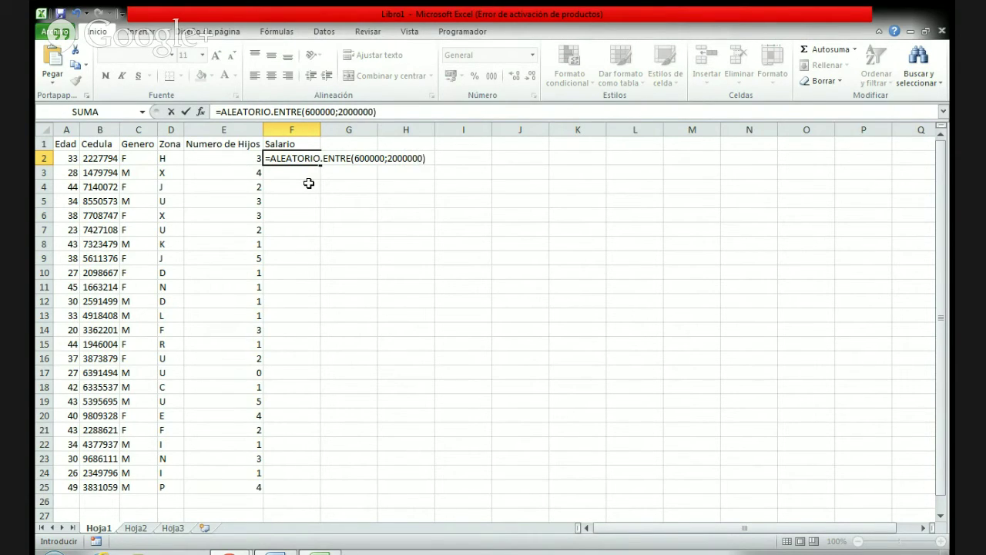
pyautogui.press('Return')
# Fill the salary formula in F2 down to F25
pyautogui.click(298, 157)
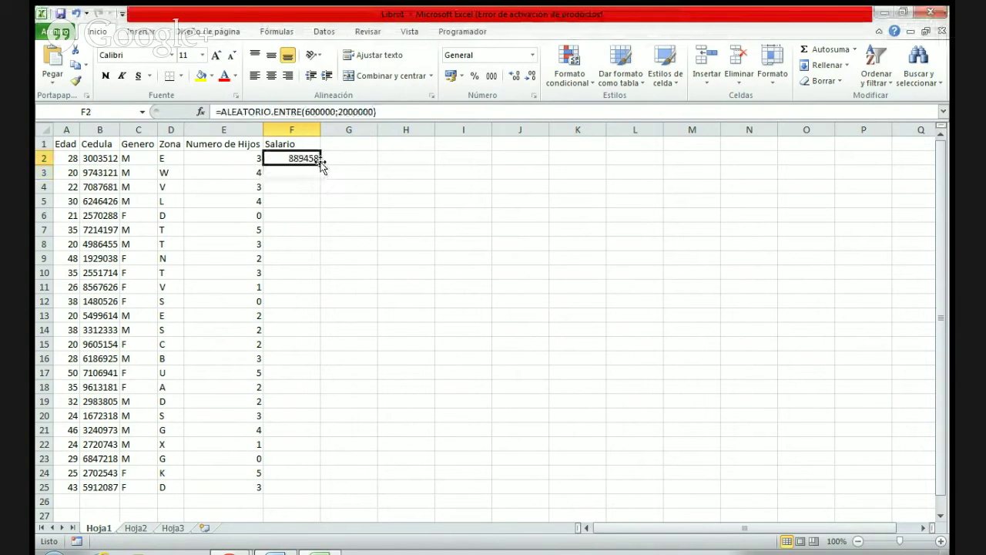
pyautogui.doubleClick(320, 165)
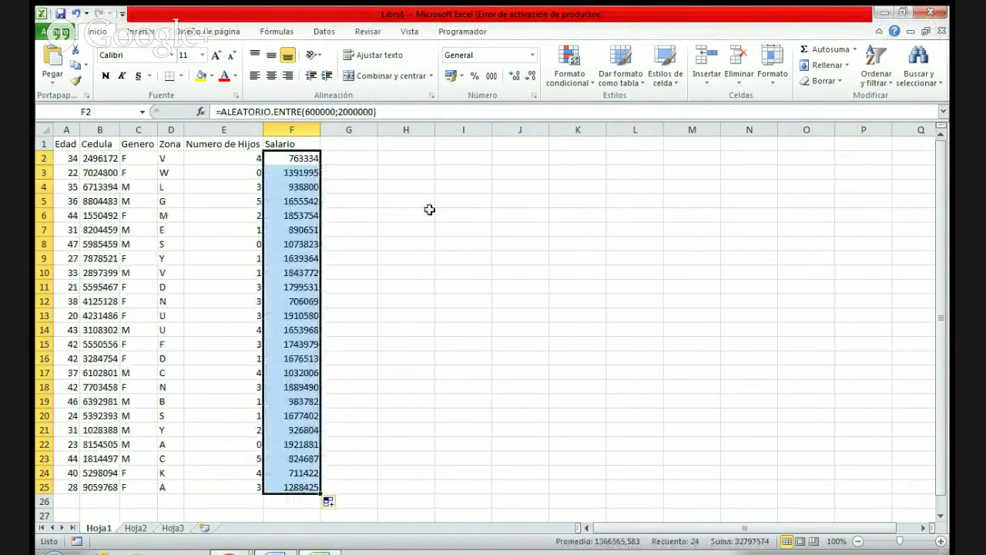
pyautogui.click(429, 210)
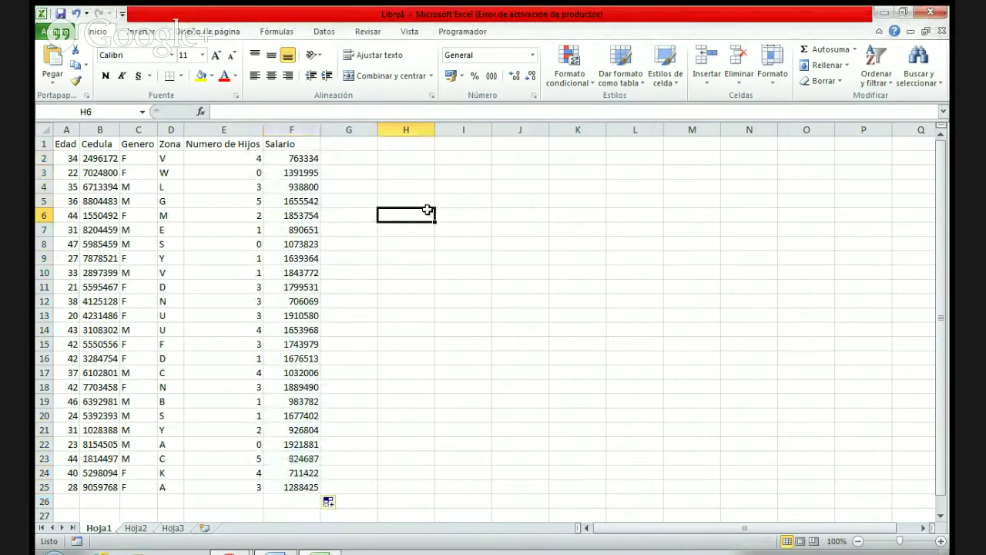
pyautogui.click(355, 243)
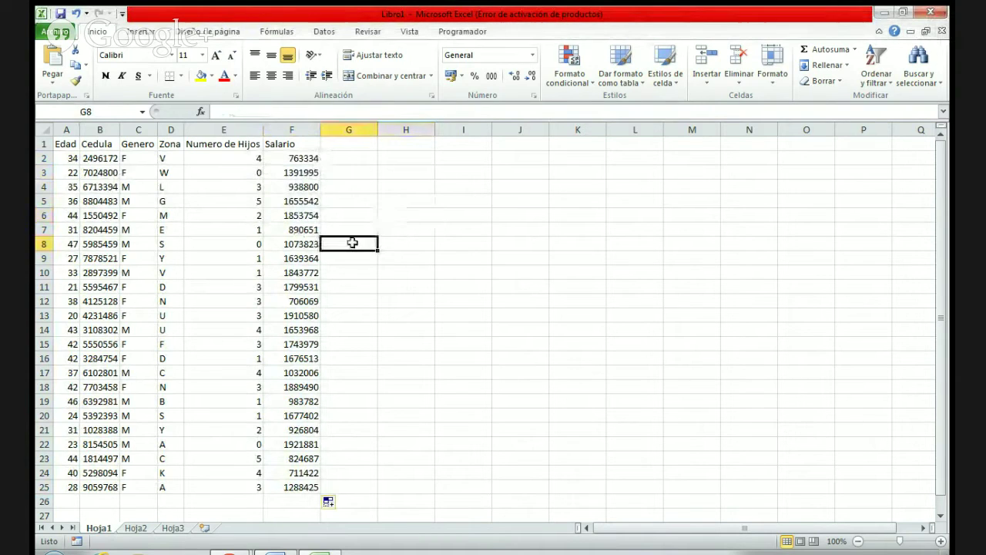
# Enter the headers Y in G1 and O in H1
pyautogui.click(340, 158)
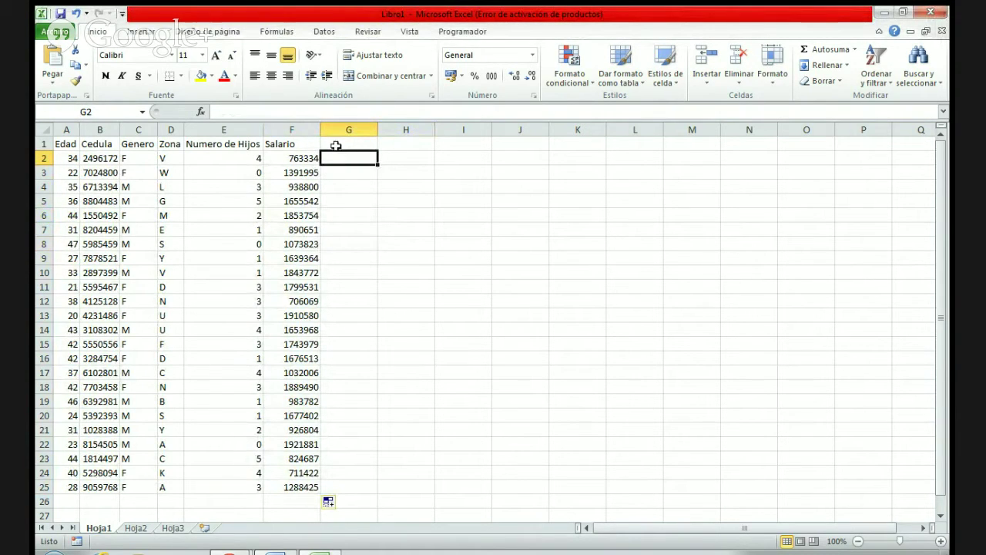
pyautogui.click(337, 145)
pyautogui.write('Y')
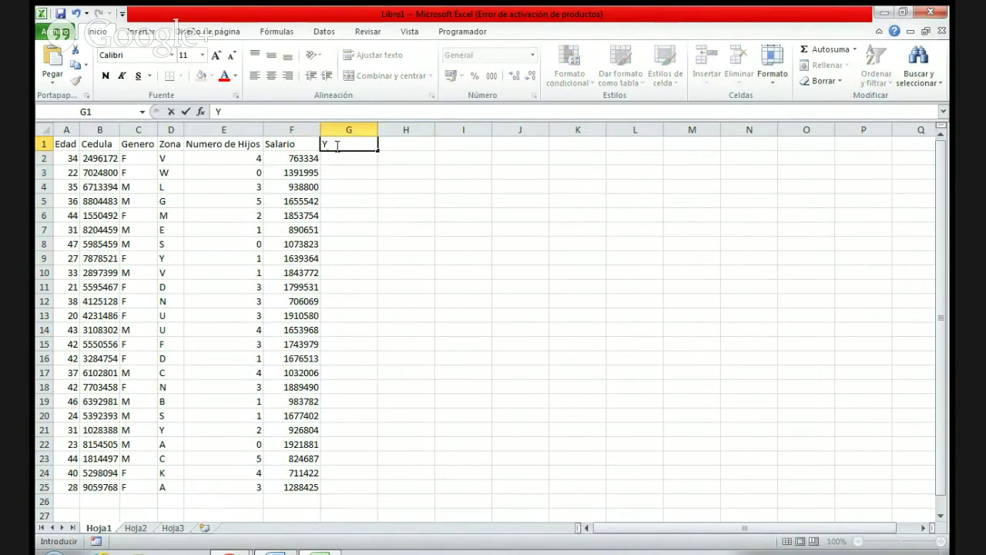
pyautogui.press('Tab')
pyautogui.write('O')
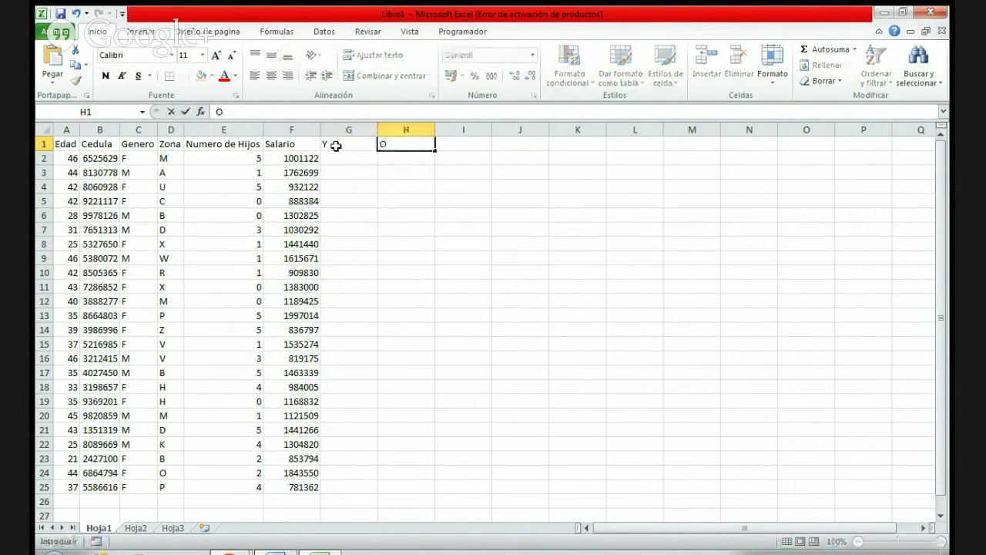
pyautogui.click(337, 171)
# Enter the formula =Y(E2=0;F2>1200000;A2>30) in G2 to test children, salary and age together
pyautogui.click(341, 156)
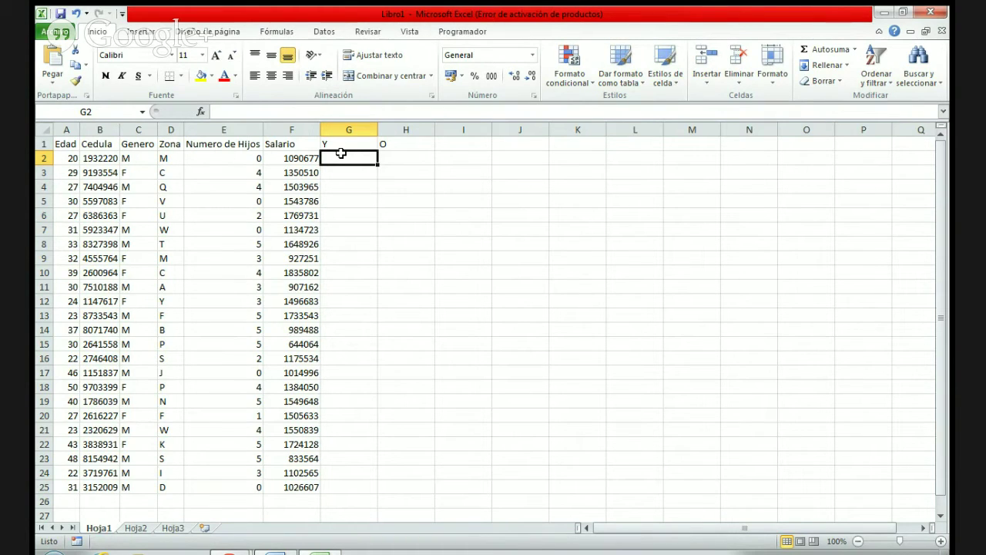
pyautogui.write('=Y')
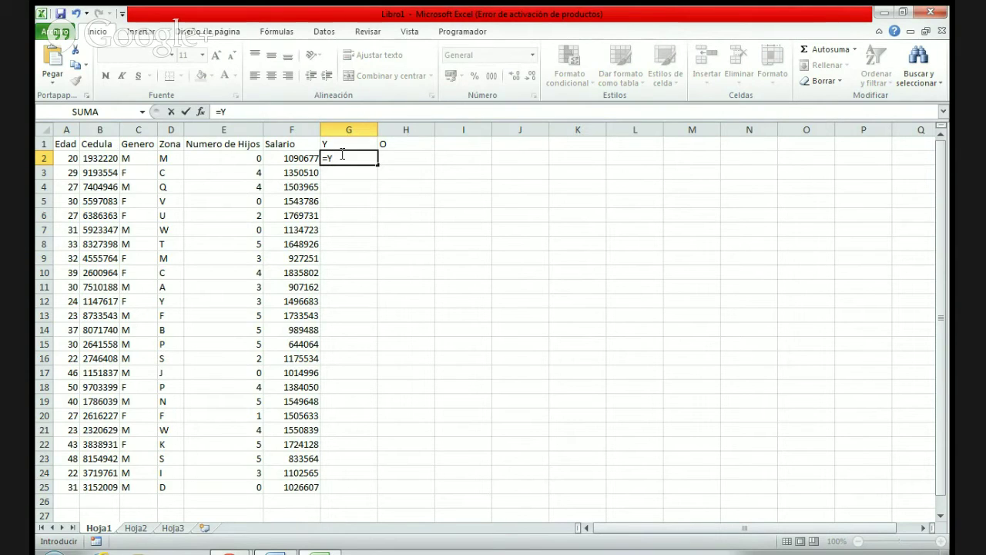
pyautogui.write('(')
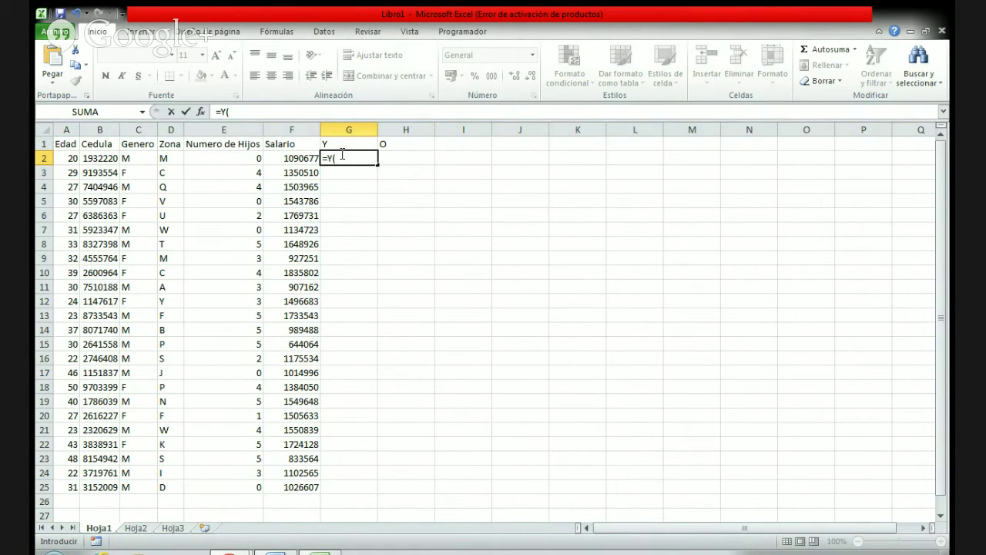
pyautogui.click(222, 158)
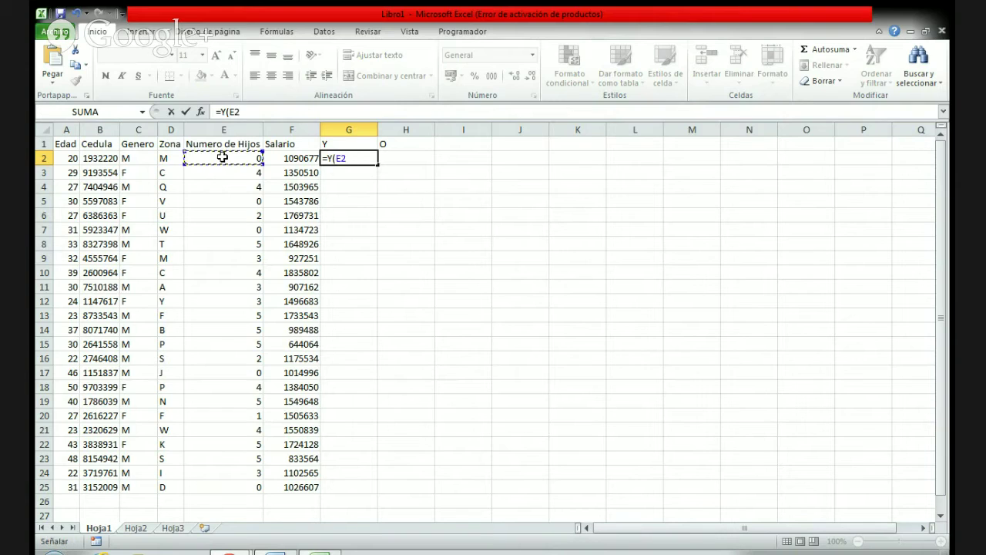
pyautogui.write('=0;')
pyautogui.click(296, 157)
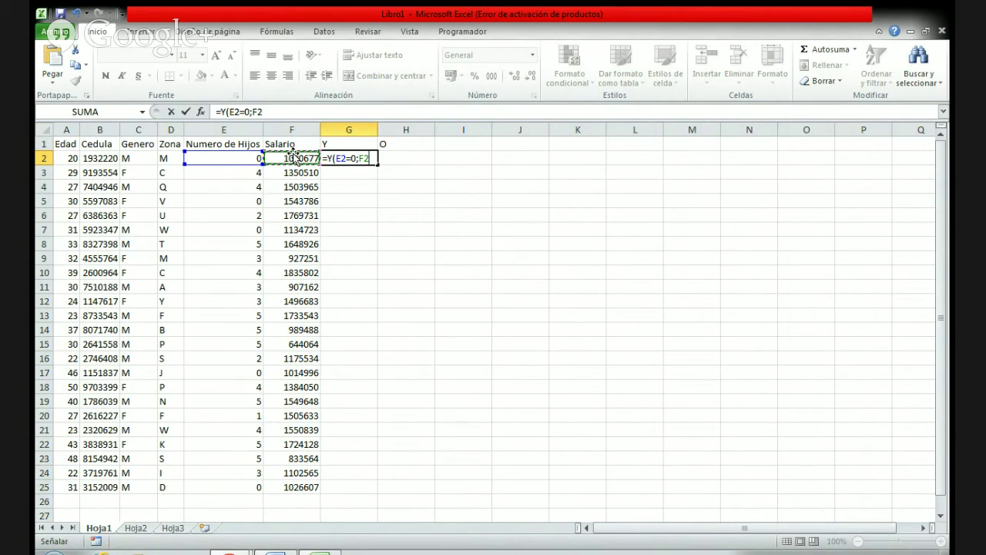
pyautogui.write('>12000')
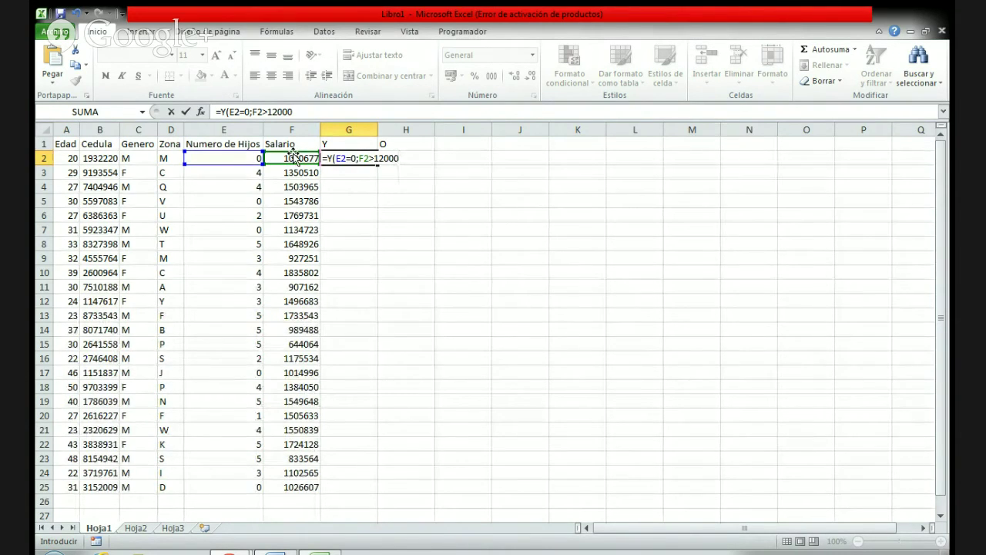
pyautogui.write('00;')
pyautogui.click(67, 157)
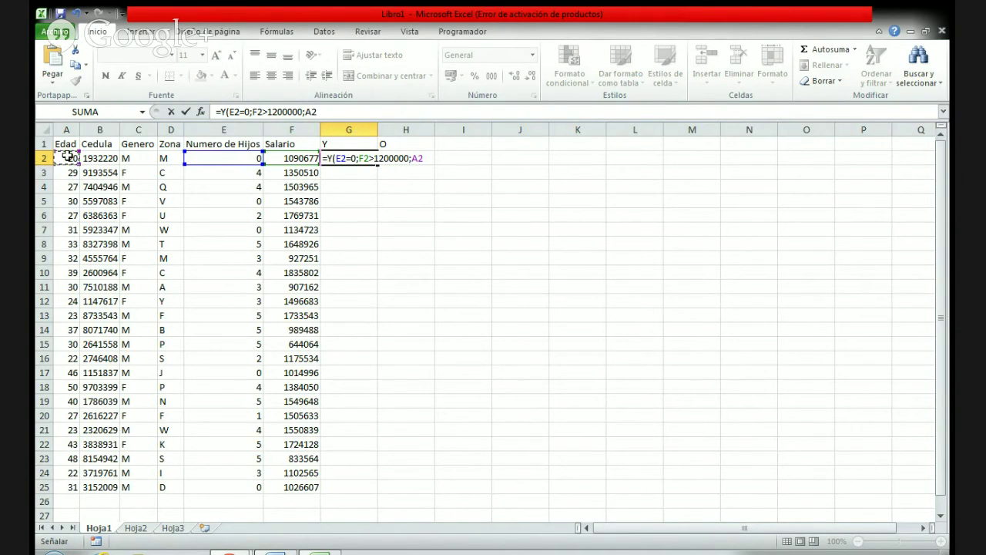
pyautogui.write('>30)')
pyautogui.press('Return')
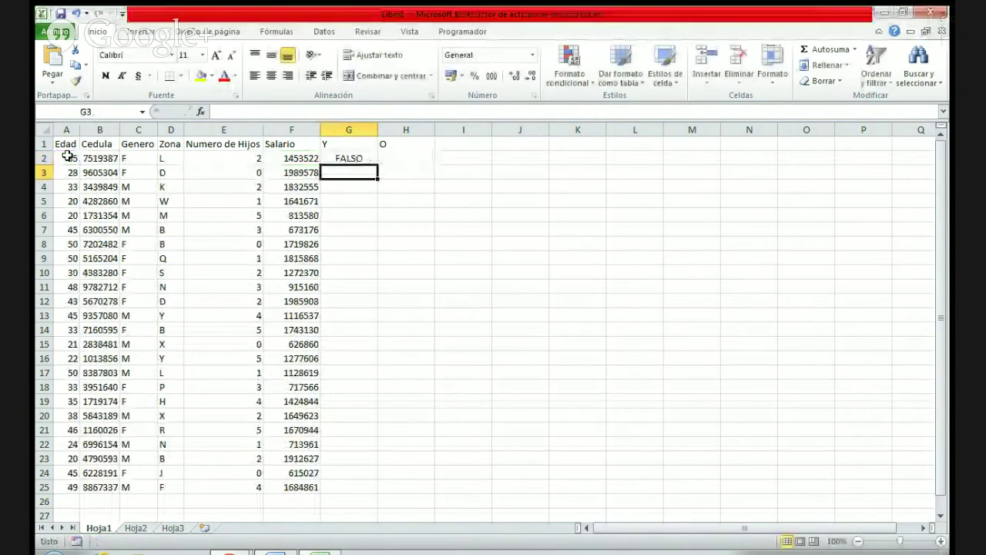
# Fill the Y formula in G2 down to G25 and autofit the width of column G
pyautogui.click(346, 159)
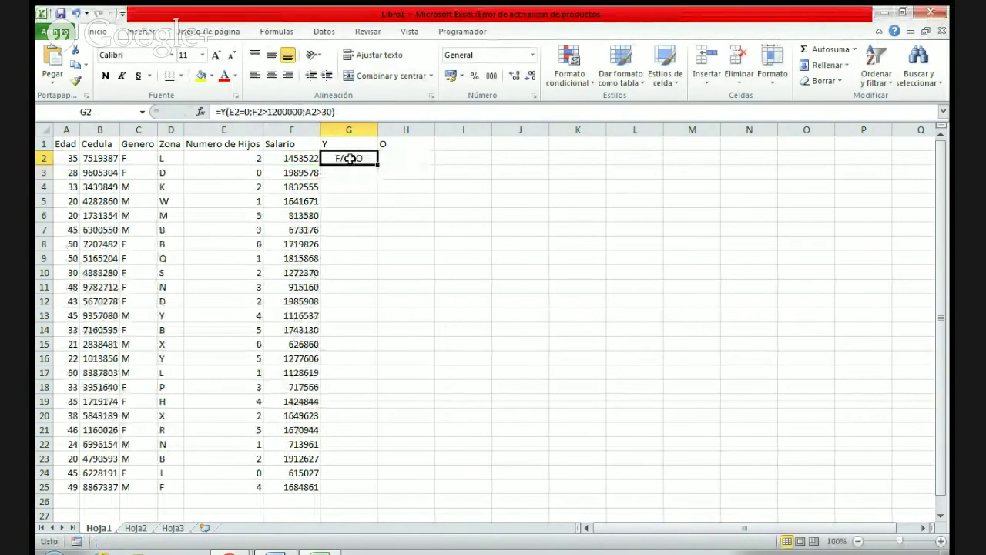
pyautogui.click(294, 159)
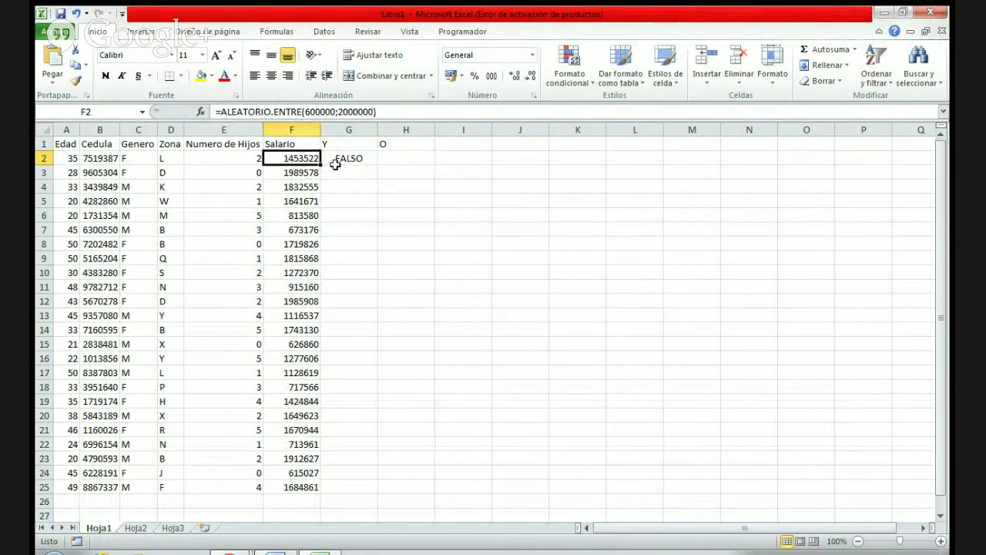
pyautogui.click(347, 158)
pyautogui.press('Left')
pyautogui.click(349, 159)
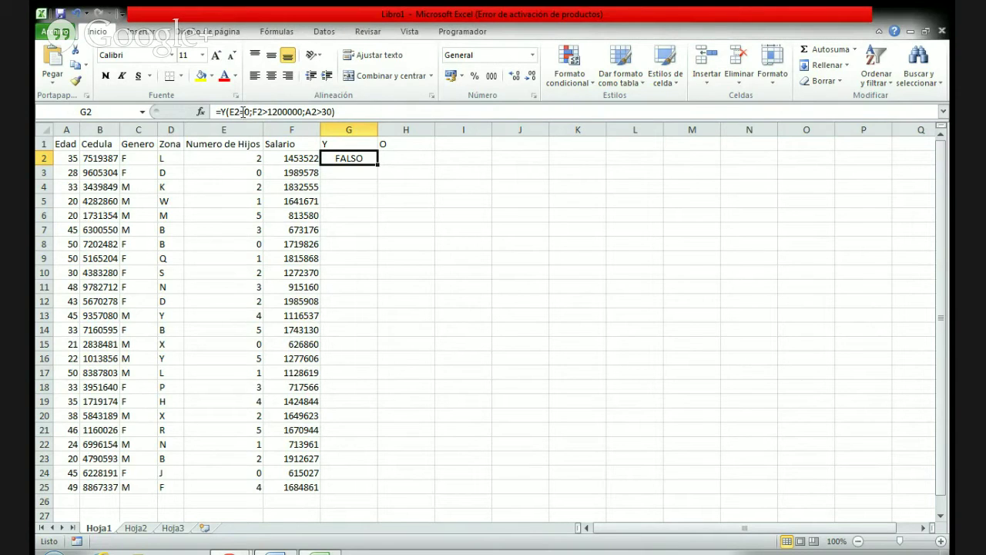
pyautogui.doubleClick(374, 167)
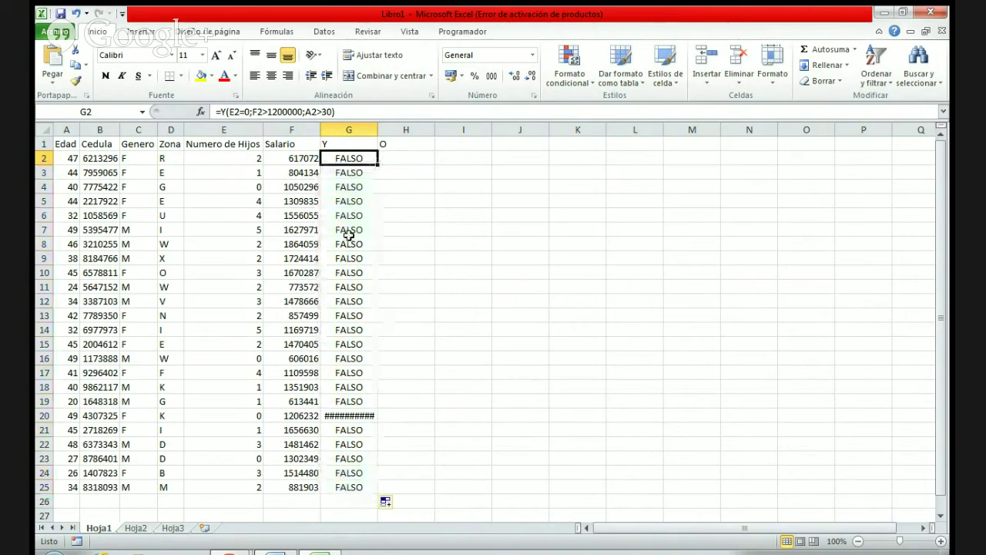
pyautogui.doubleClick(378, 128)
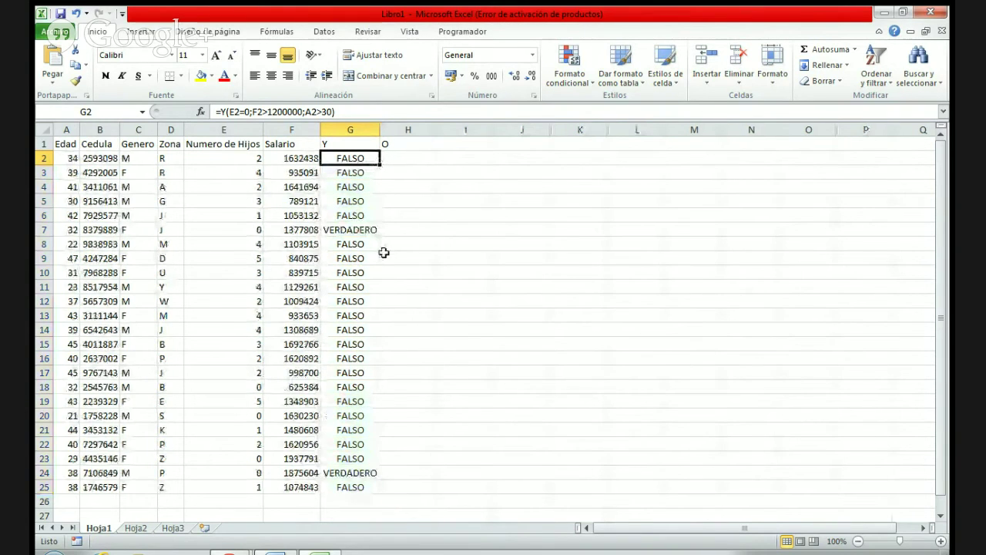
# Examine row 7 by comparing its Y formula in G7 with the row's age, children and salary values
pyautogui.click(372, 230)
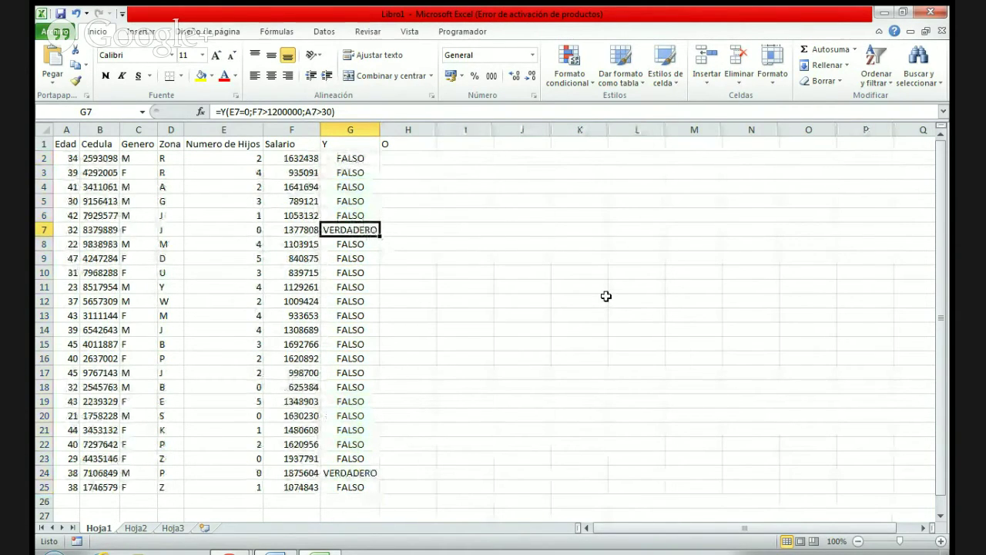
pyautogui.click(42, 229)
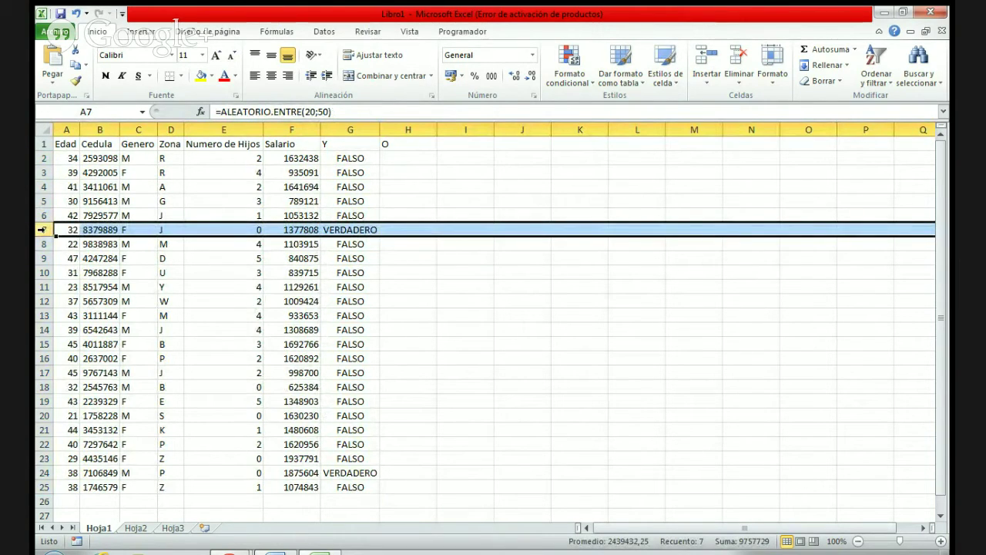
pyautogui.click(360, 230)
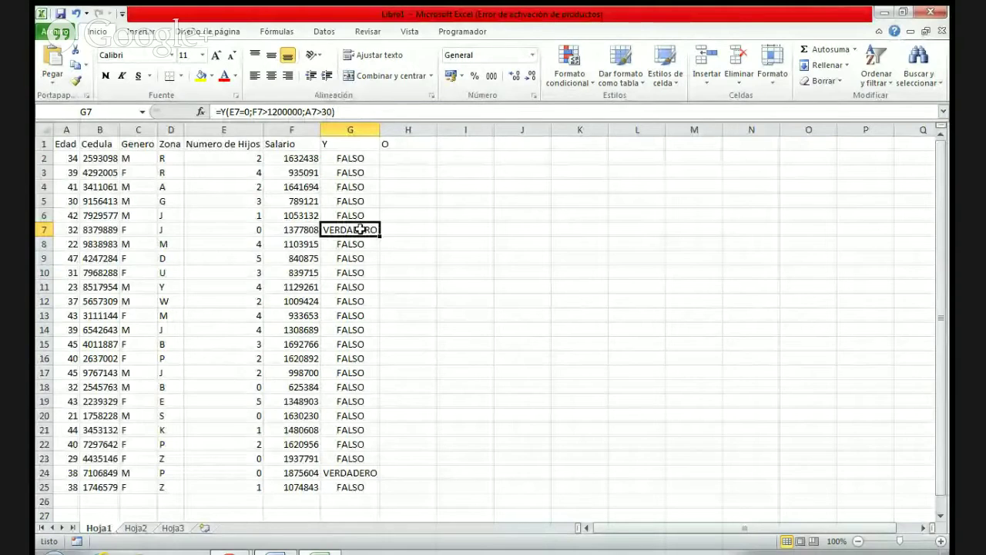
pyautogui.press('Left')
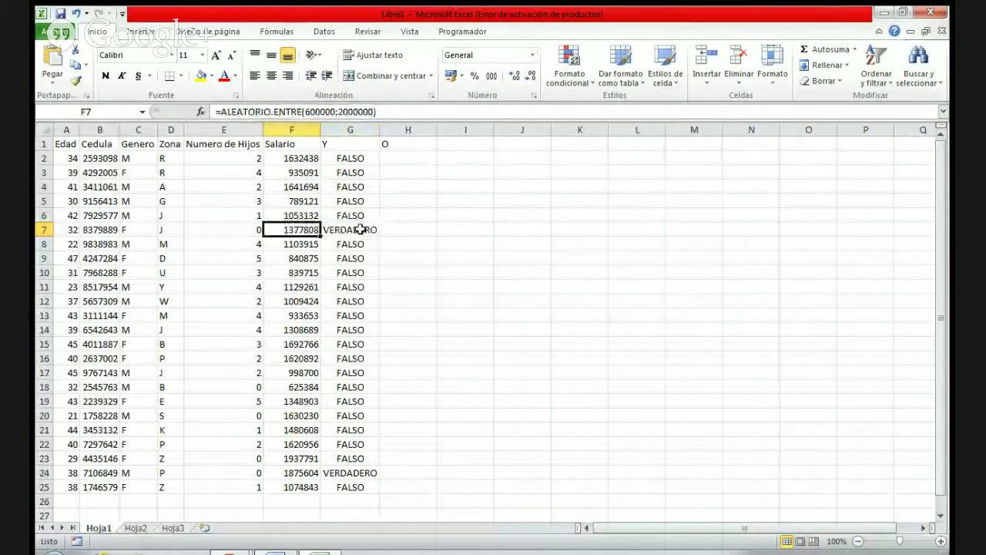
pyautogui.press('Right')
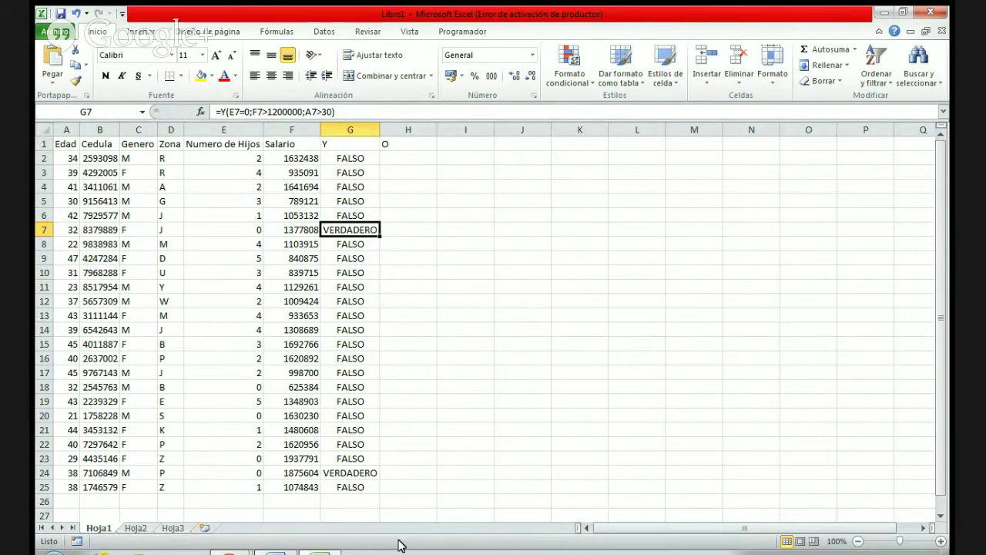
# Copy the Y formula from G2 into H2 and change its function to O, giving =O(F2=0;G2>1200000;B2>30)
pyautogui.click(400, 154)
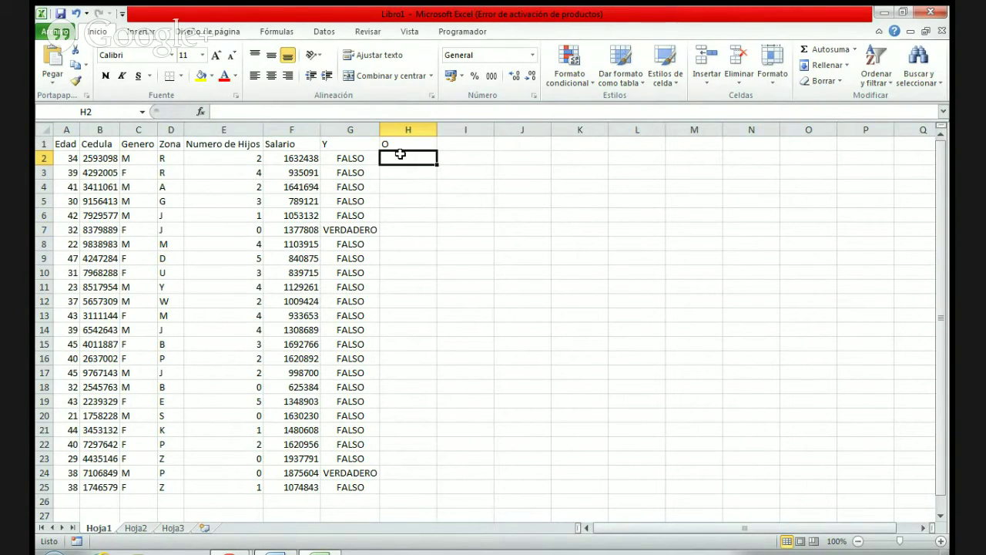
pyautogui.click(358, 159)
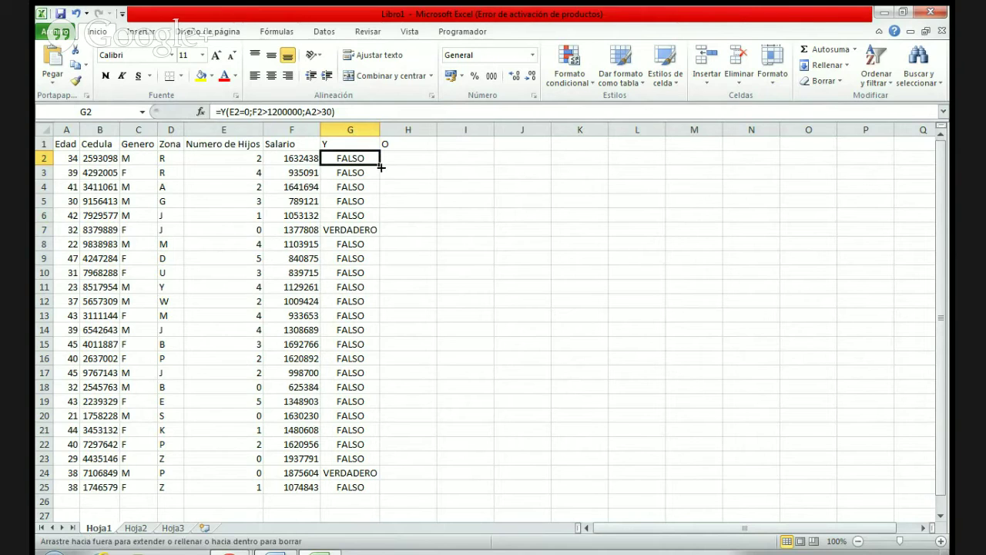
pyautogui.moveTo(380, 166); pyautogui.dragTo(428, 162)
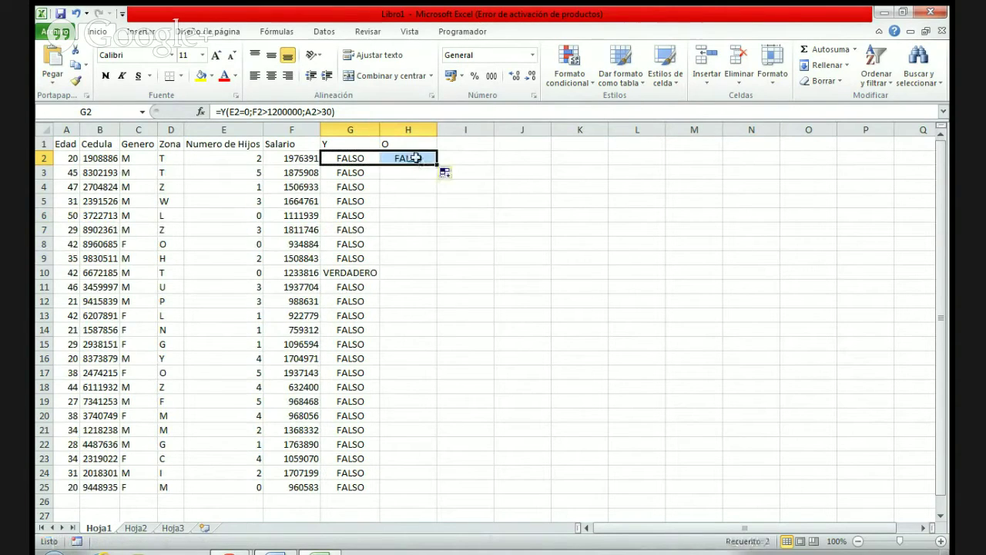
pyautogui.click(229, 112)
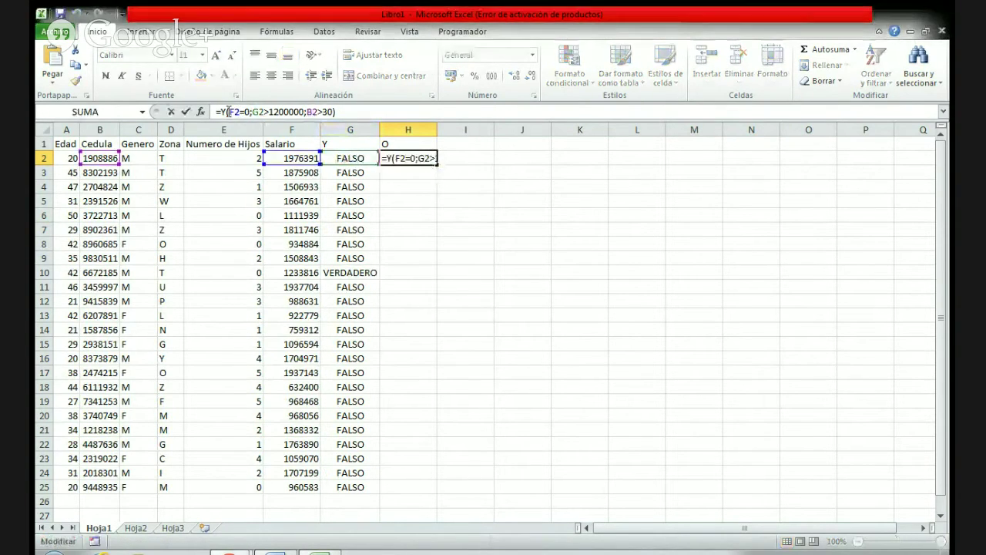
pyautogui.press('BackSpace')
pyautogui.write('o')
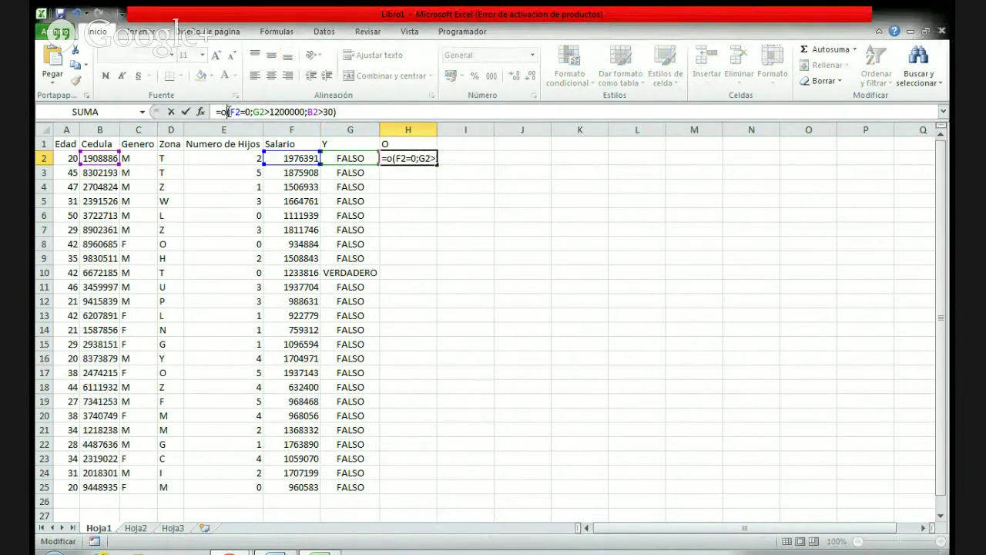
pyautogui.press('Return')
# Fill the O formula in H2 down to H25 and autofit the width of column H
pyautogui.click(422, 159)
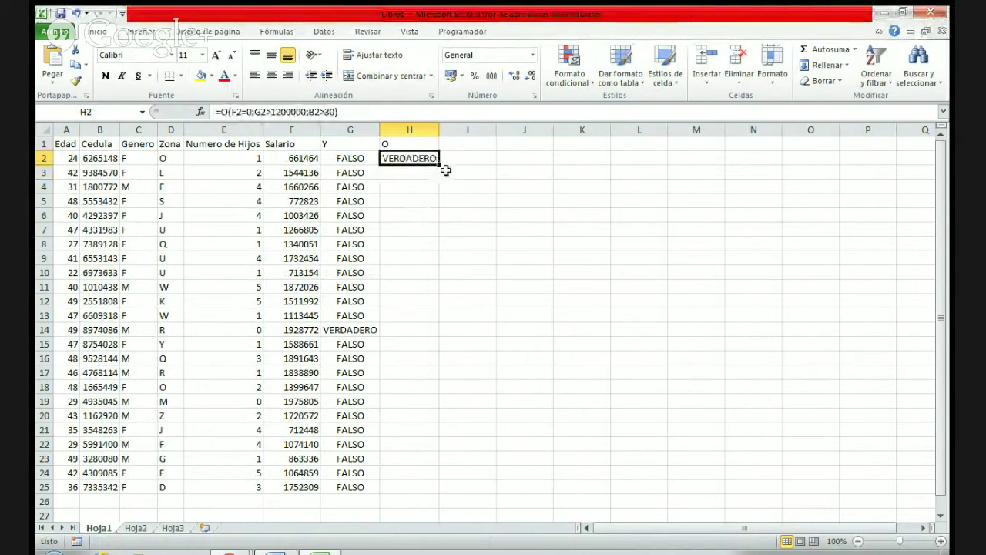
pyautogui.doubleClick(440, 165)
pyautogui.click(414, 299)
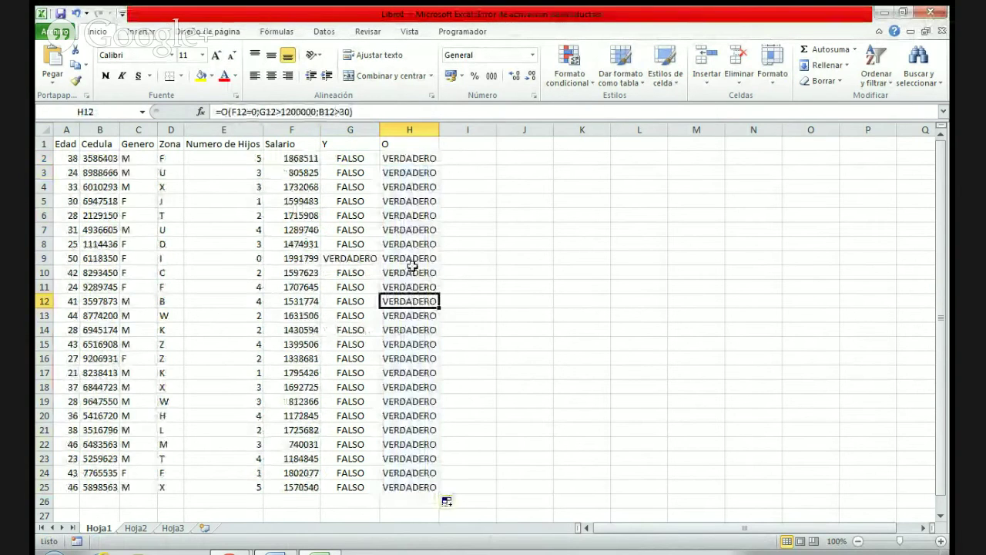
pyautogui.click(404, 185)
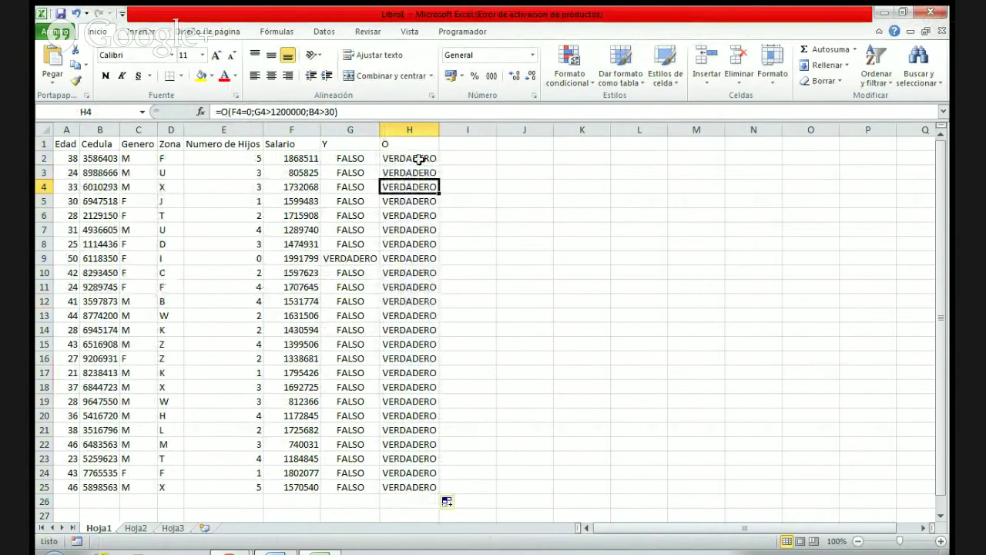
pyautogui.doubleClick(440, 131)
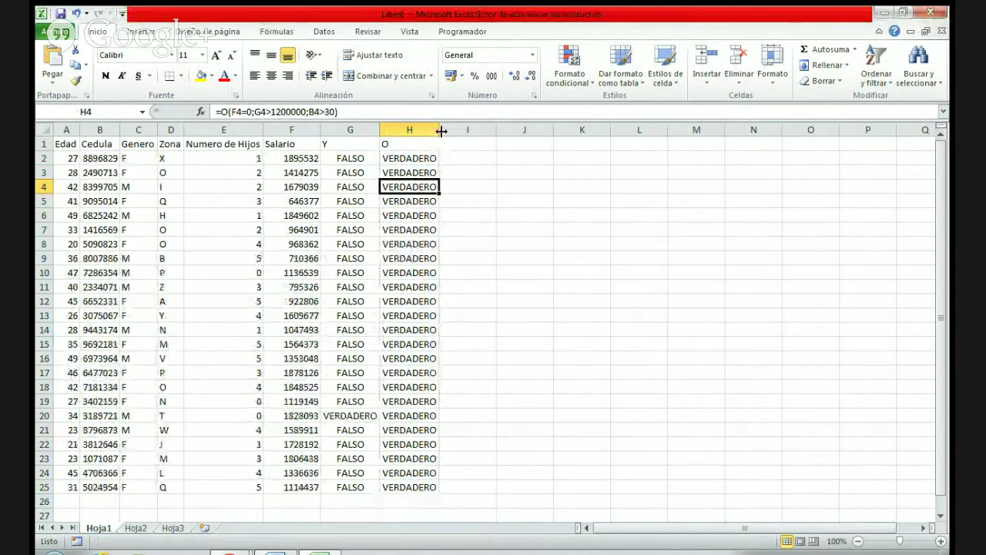
# Examine the formulas behind row 2, from the O test in H2 back through the salary, children, gender and ID cells
pyautogui.click(406, 159)
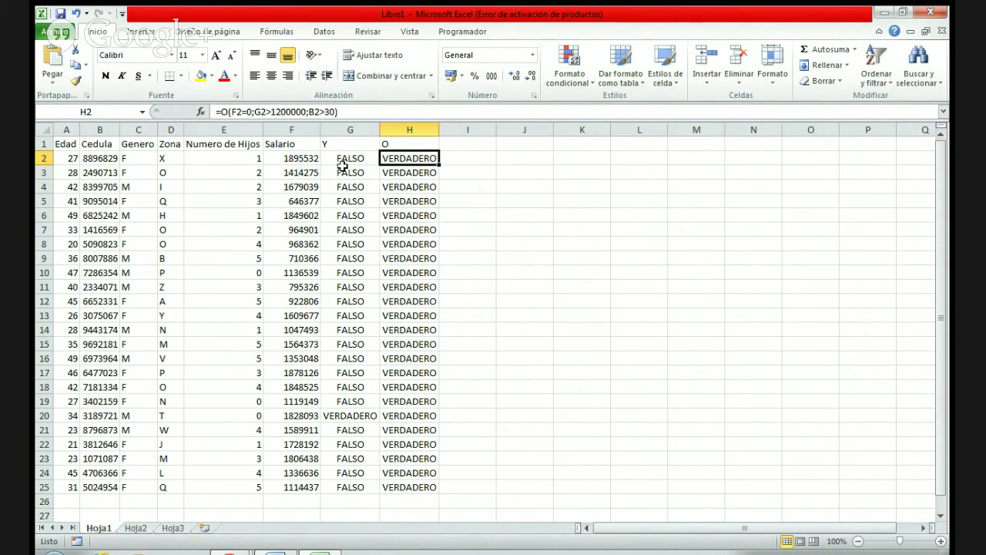
pyautogui.click(285, 158)
pyautogui.click(239, 158)
pyautogui.click(138, 160)
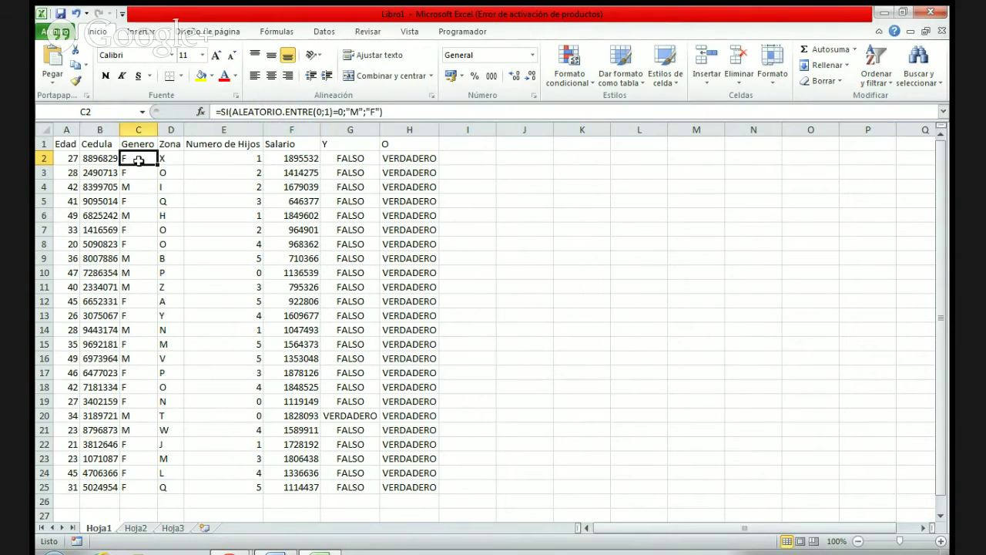
pyautogui.click(215, 158)
pyautogui.click(80, 158)
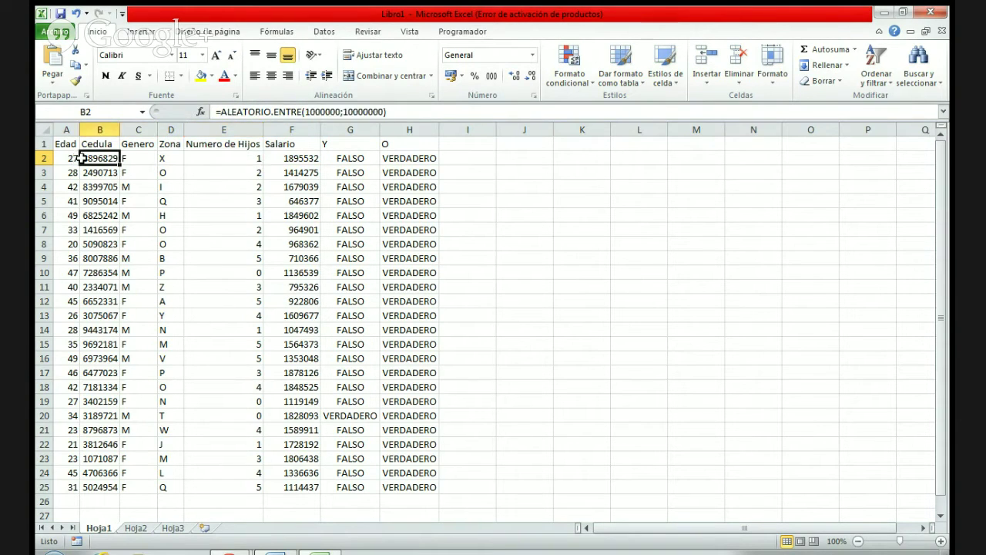
# Replace the random formulas in A2:F25 with fixed values by copying the range and pasting it over itself with the Valores option
pyautogui.click(61, 154)
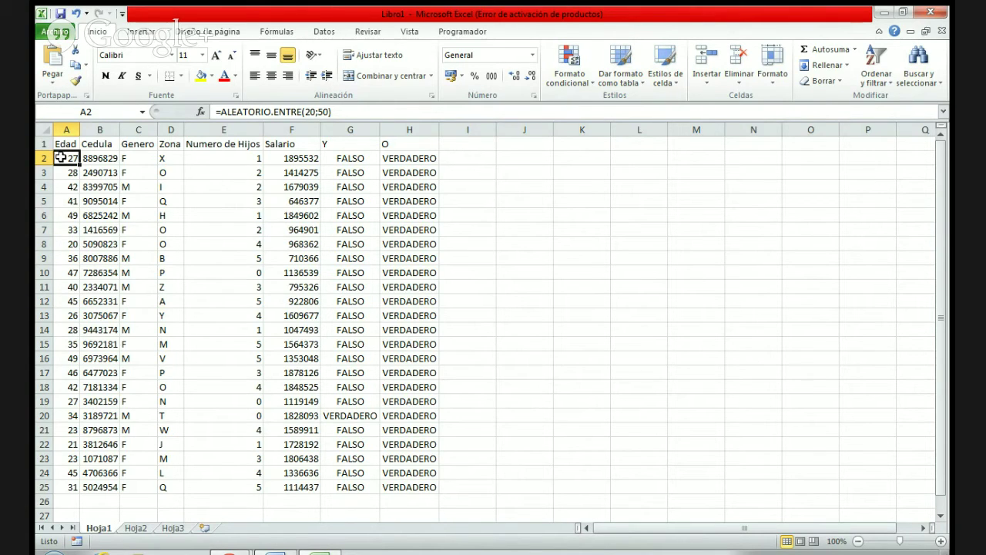
pyautogui.moveTo(61, 154); pyautogui.dragTo(295, 488)
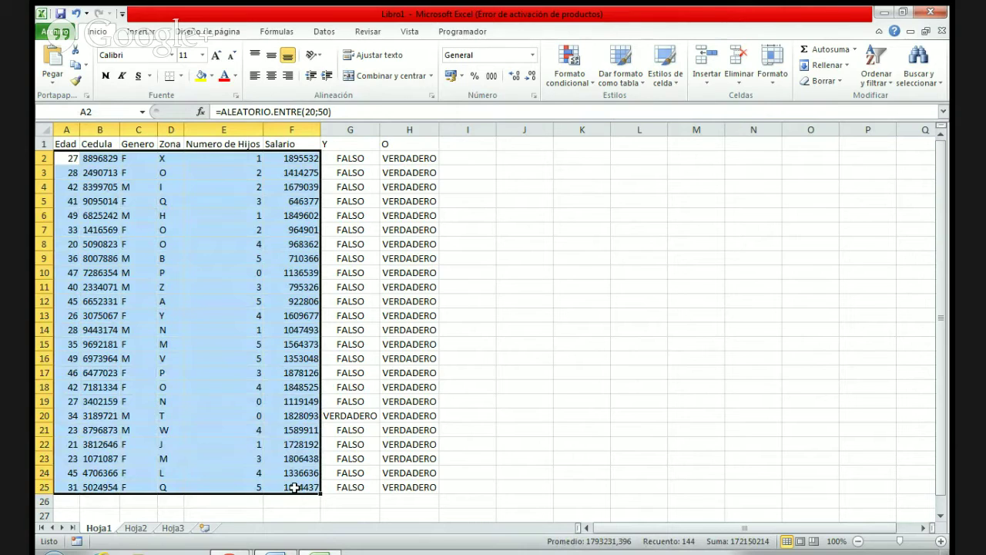
pyautogui.hotkey('ctrl', 'c')
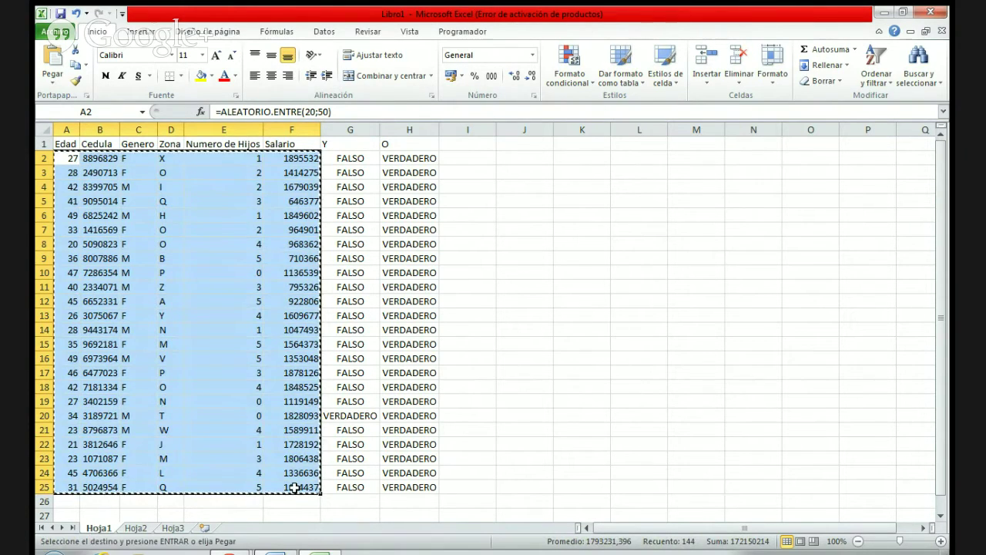
pyautogui.click(55, 81)
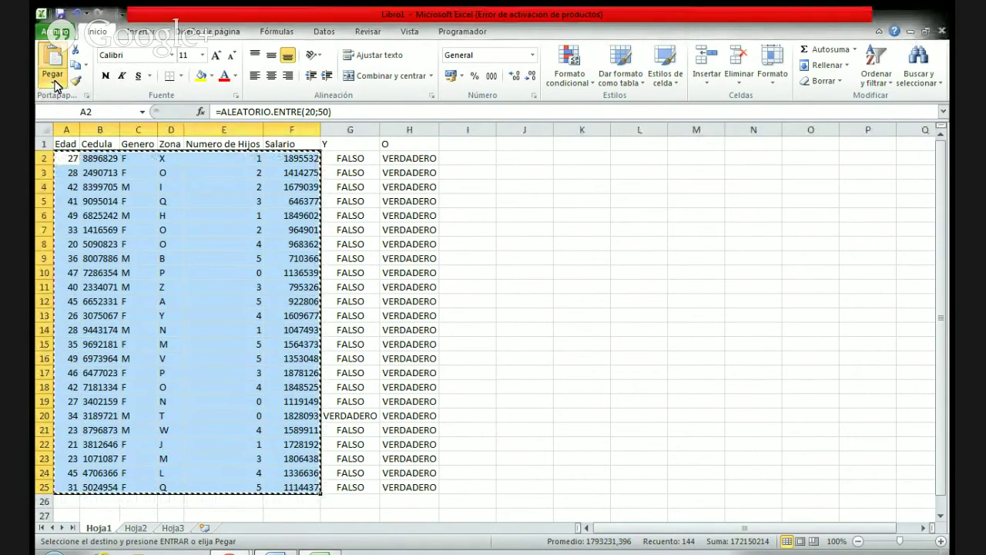
pyautogui.click(89, 247)
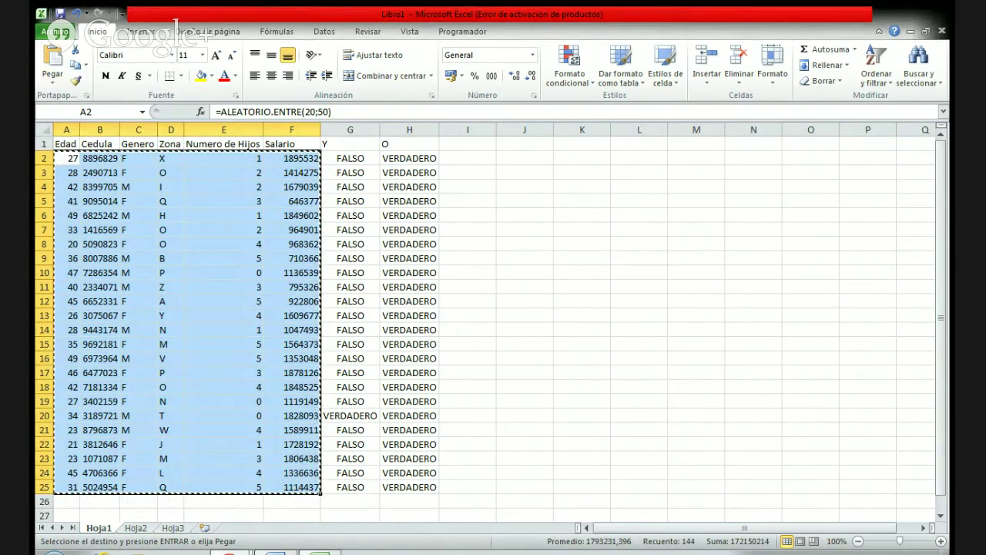
pyautogui.moveTo(231, 160); pyautogui.dragTo(562, 112)
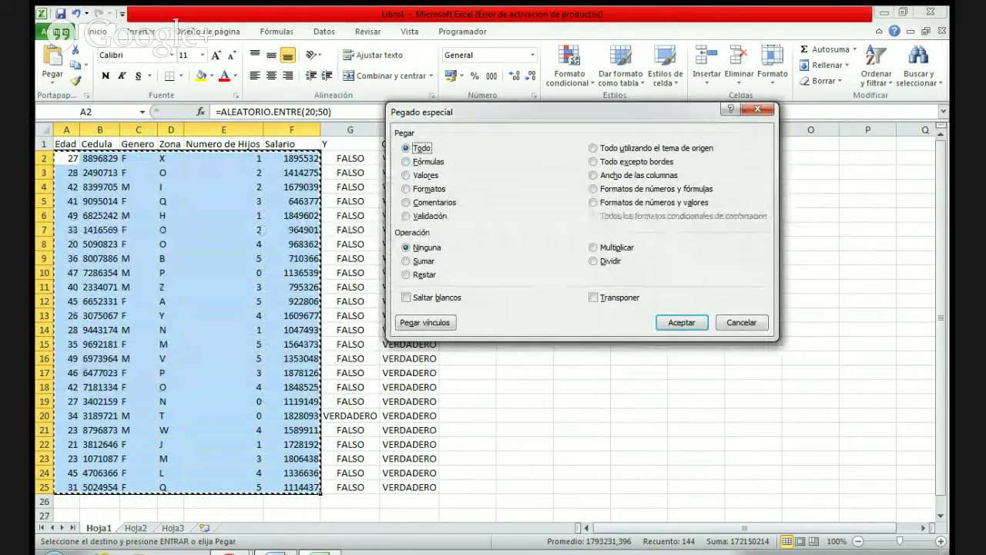
pyautogui.click(406, 175)
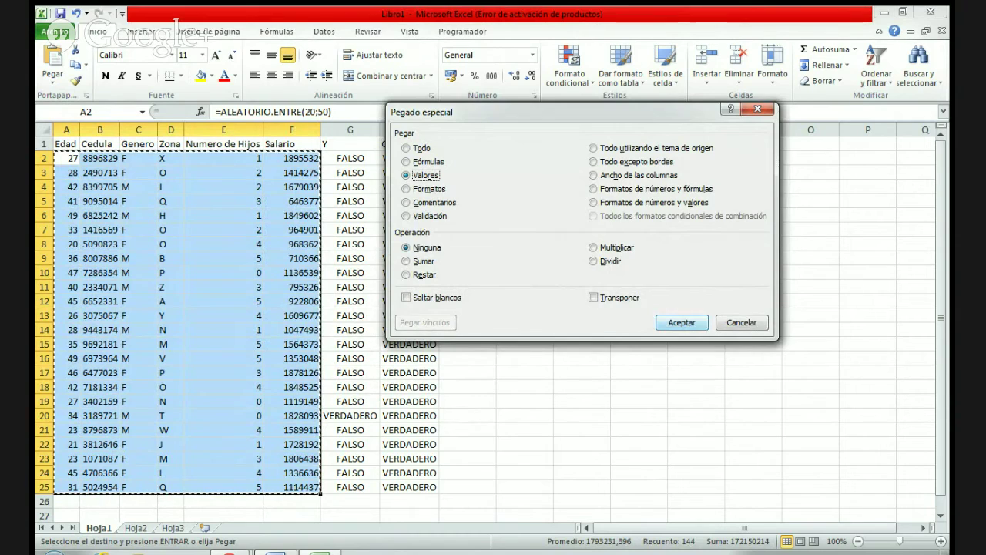
pyautogui.click(666, 323)
# Inspect the contents of cells across the Edad to Salario columns to check whether they hold constants instead of formulas
pyautogui.click(73, 257)
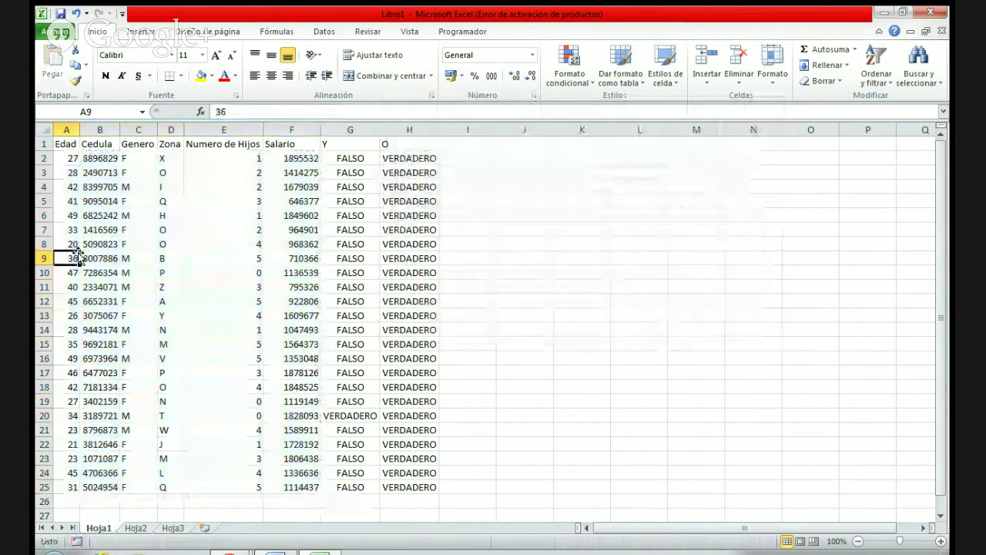
pyautogui.click(66, 157)
pyautogui.press('Right')
pyautogui.press('Right')
pyautogui.press('Right')
pyautogui.press('Right')
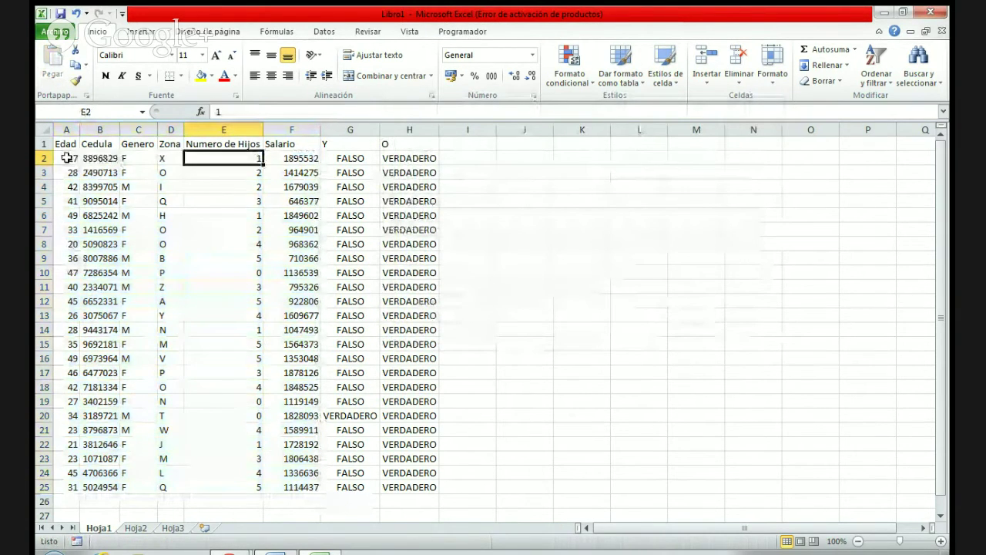
pyautogui.press('Right')
pyautogui.press('Down')
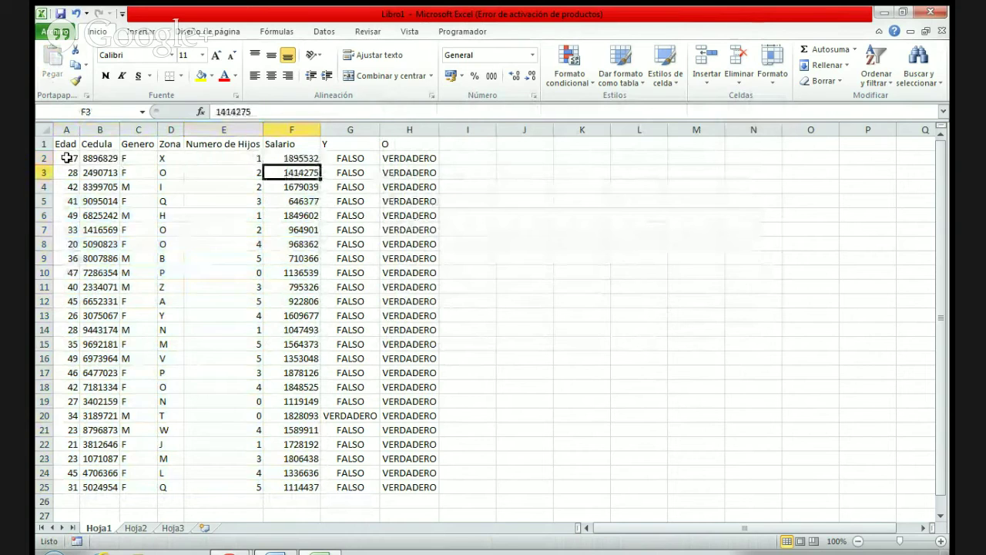
pyautogui.press('Down')
pyautogui.press('Down')
pyautogui.press('Left')
pyautogui.press('Left')
pyautogui.press('Left')
pyautogui.press('Left')
pyautogui.press('Down')
pyautogui.press('Down')
pyautogui.press('Down')
pyautogui.press('Down')
pyautogui.press('Left')
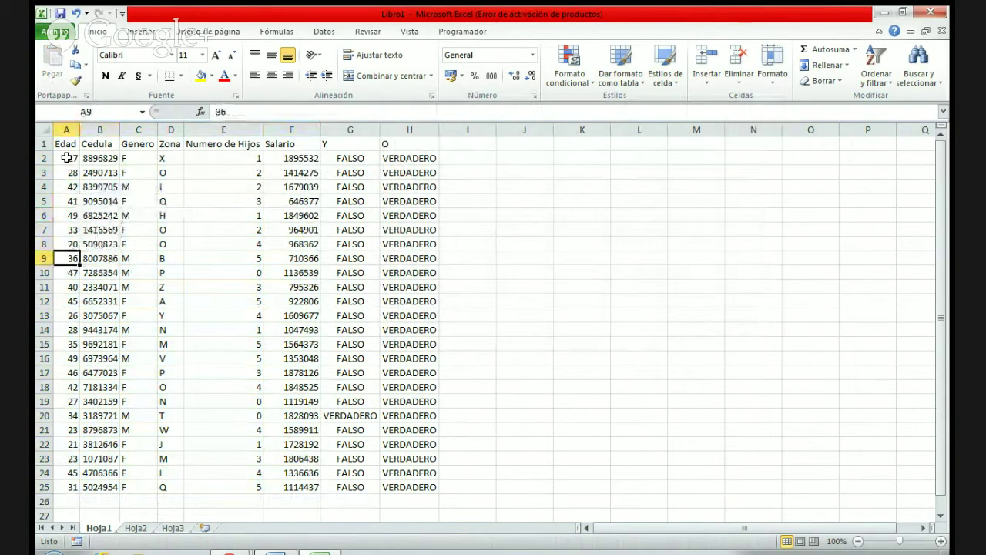
pyautogui.press('Down')
pyautogui.press('Down')
pyautogui.press('Down')
pyautogui.press('Down')
pyautogui.press('Down')
pyautogui.press('Right')
pyautogui.press('Right')
pyautogui.press('Right')
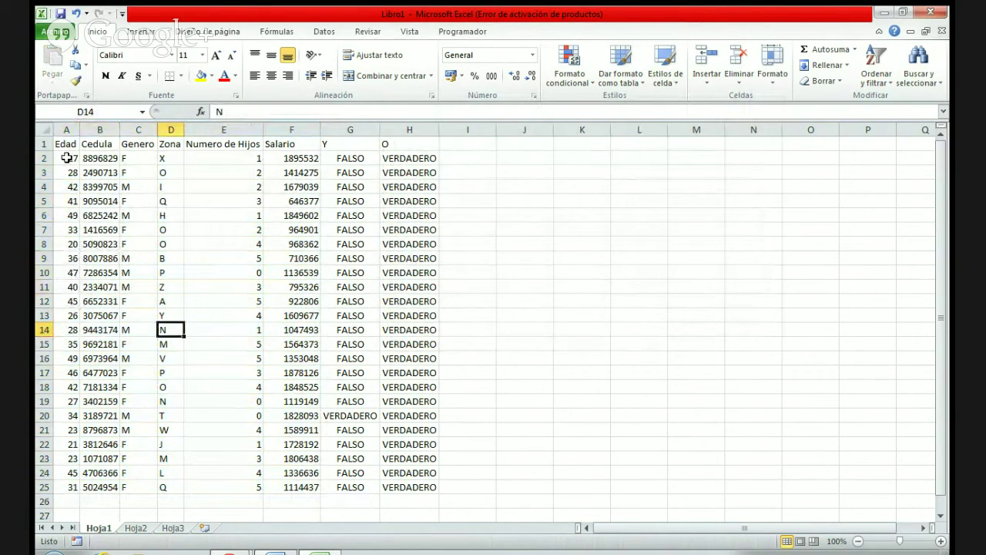
pyautogui.press('Right')
pyautogui.press('Up')
pyautogui.press('Up')
pyautogui.press('Up')
pyautogui.press('Up')
pyautogui.press('Up')
pyautogui.press('Up')
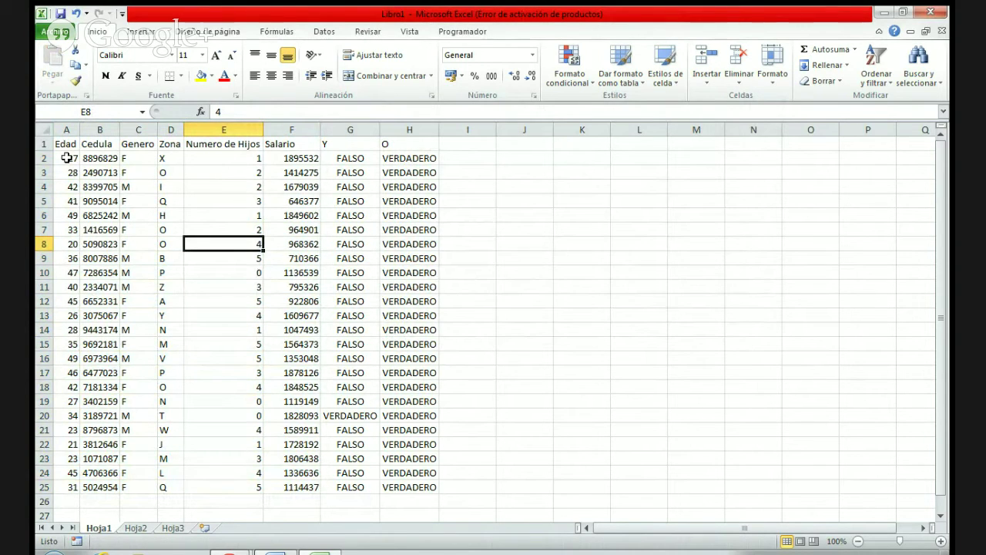
pyautogui.press('Right')
pyautogui.press('Left')
pyautogui.press('Left')
pyautogui.press('Left')
pyautogui.press('Left')
pyautogui.press('Left')
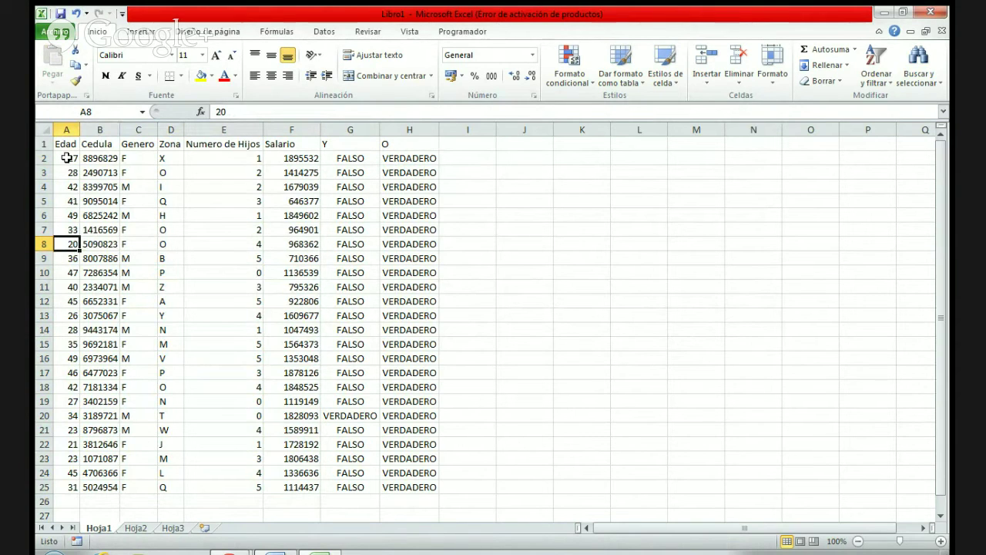
pyautogui.press('Up')
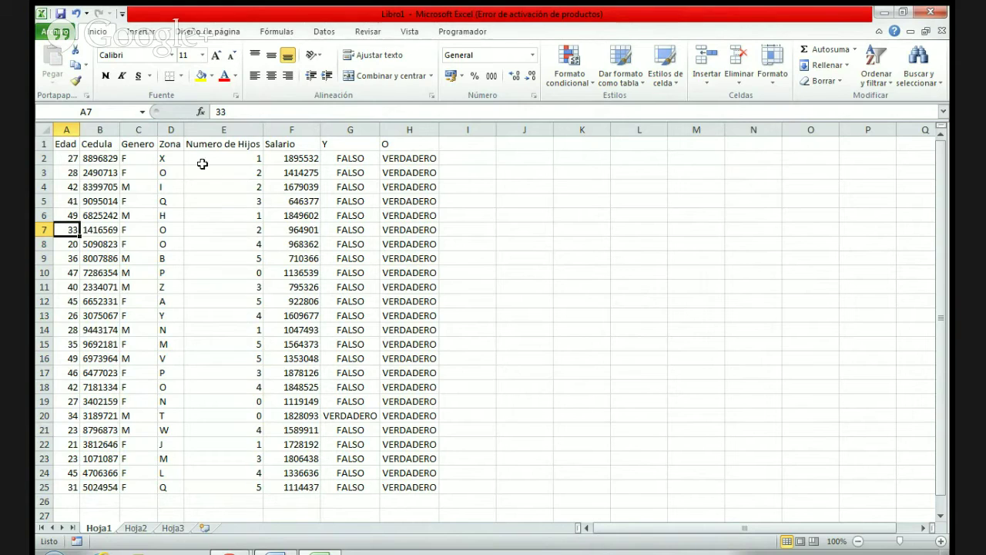
# Review the Y formulas in G2 and G3 against the fixed table data
pyautogui.click(223, 200)
pyautogui.click(457, 176)
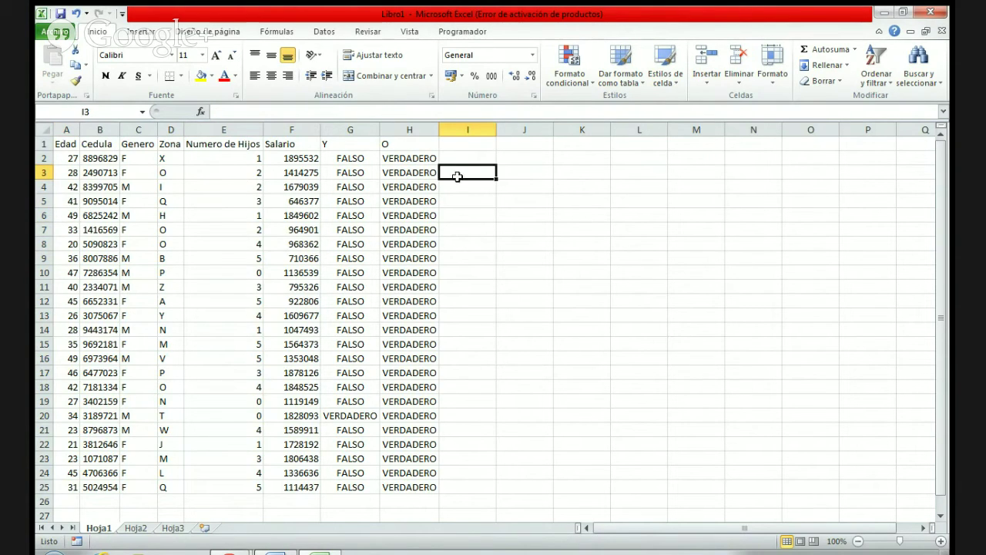
pyautogui.click(62, 201)
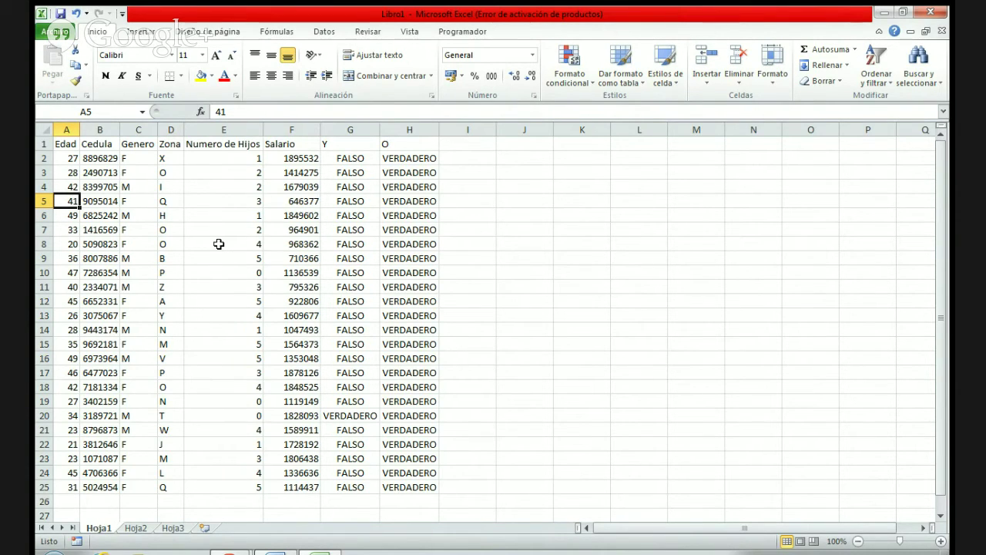
pyautogui.click(455, 145)
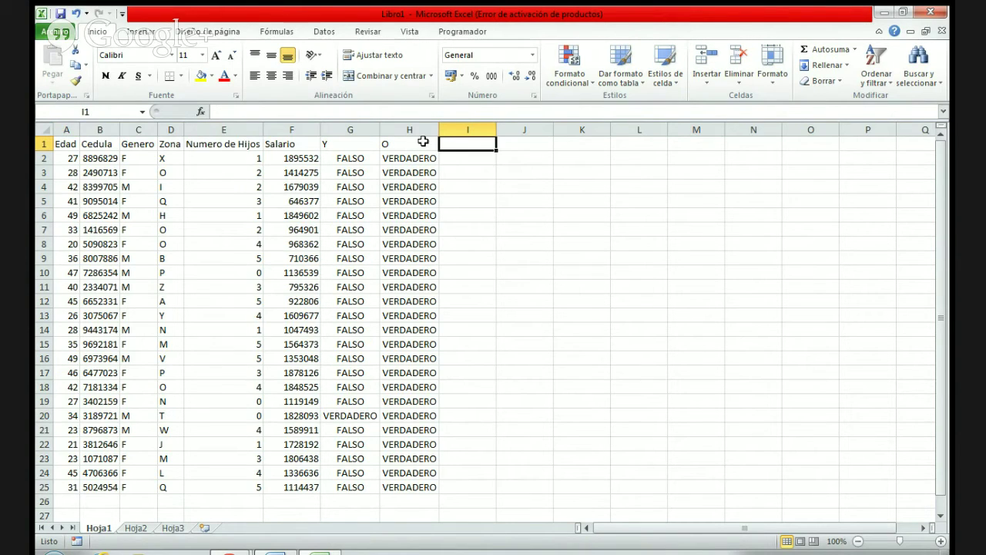
pyautogui.click(346, 157)
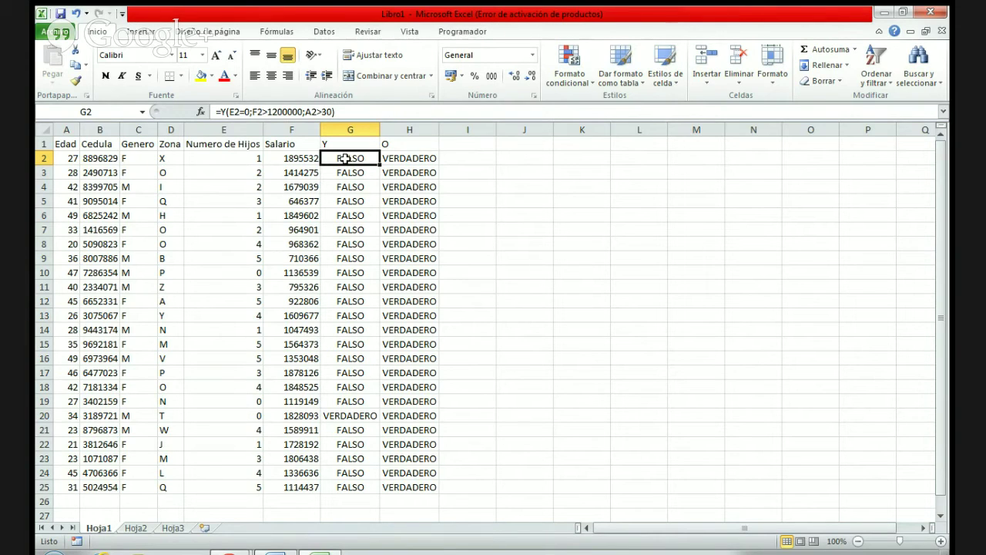
pyautogui.click(351, 175)
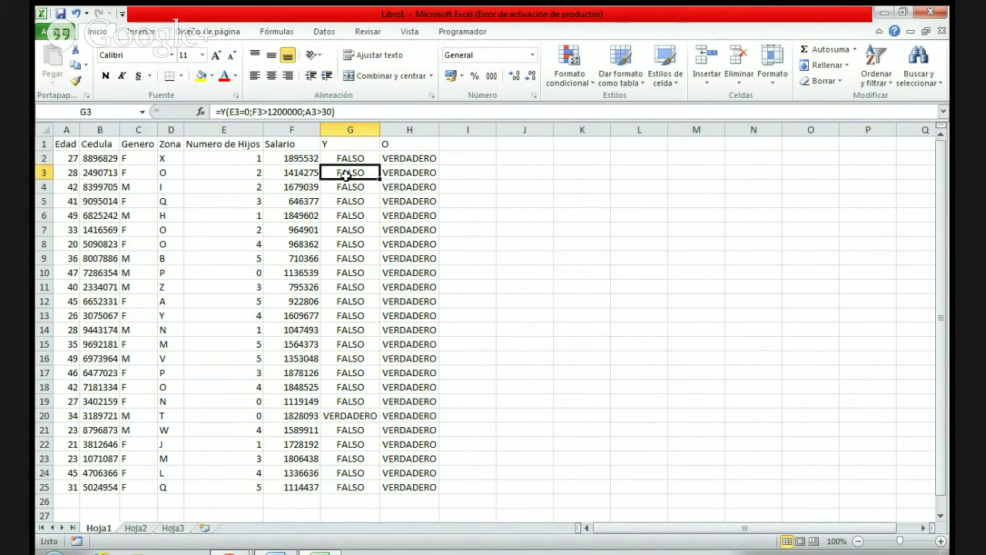
pyautogui.click(473, 213)
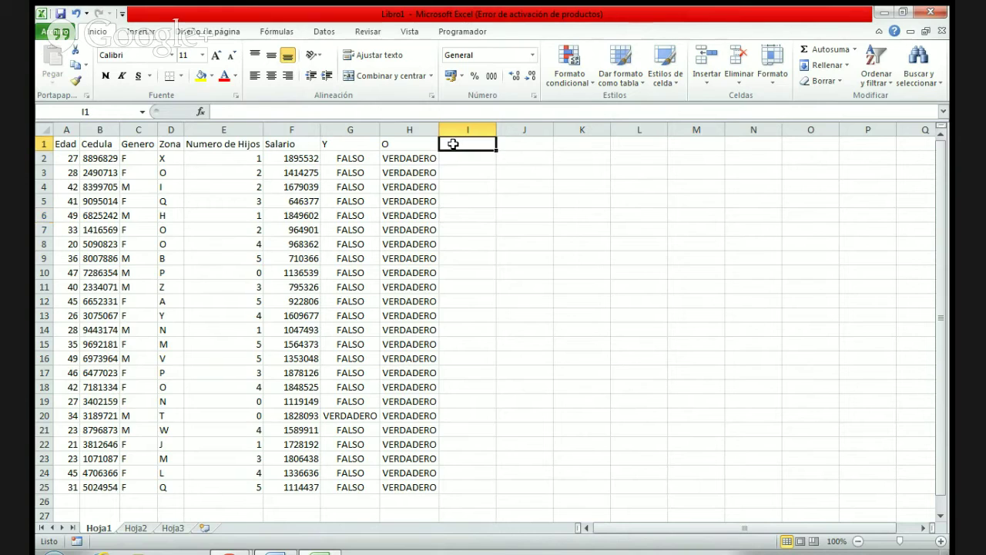
pyautogui.click(453, 144)
pyautogui.write('I')
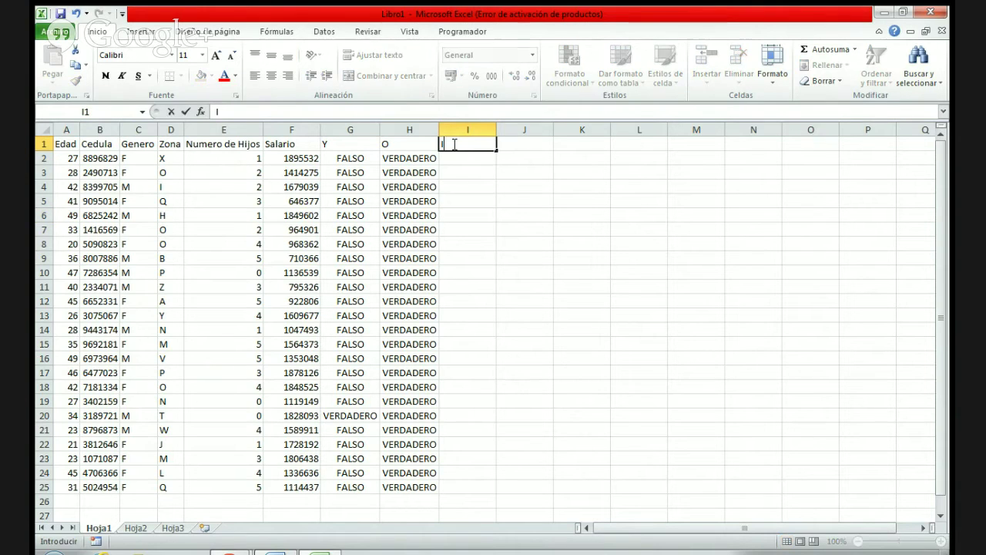
pyautogui.press('BackSpace')
pyautogui.write('SI')
pyautogui.press('Escape')
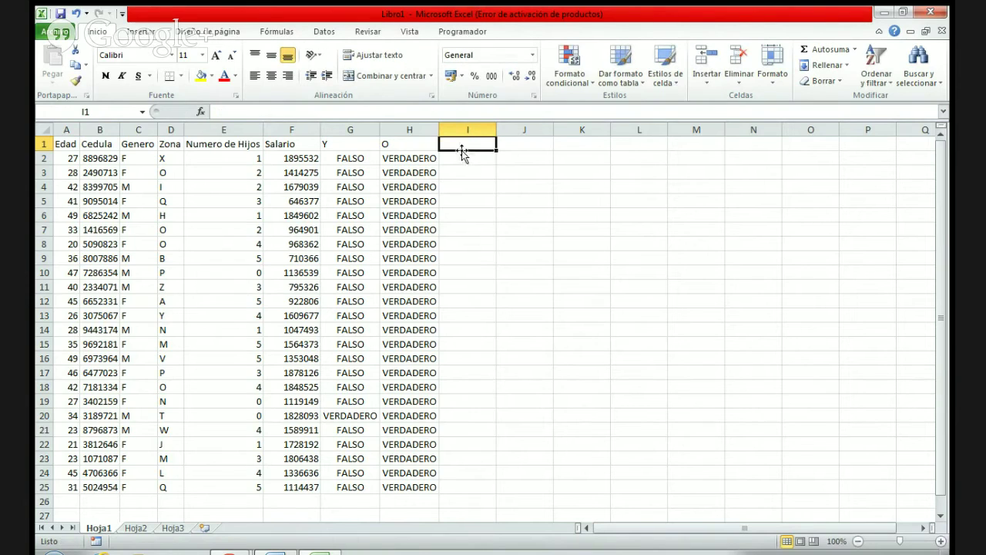
# Enter the heading "Si (Es hombre padre de familia mayor de 30 años?)" in I1 and fit column I to its text
pyautogui.write('Si')
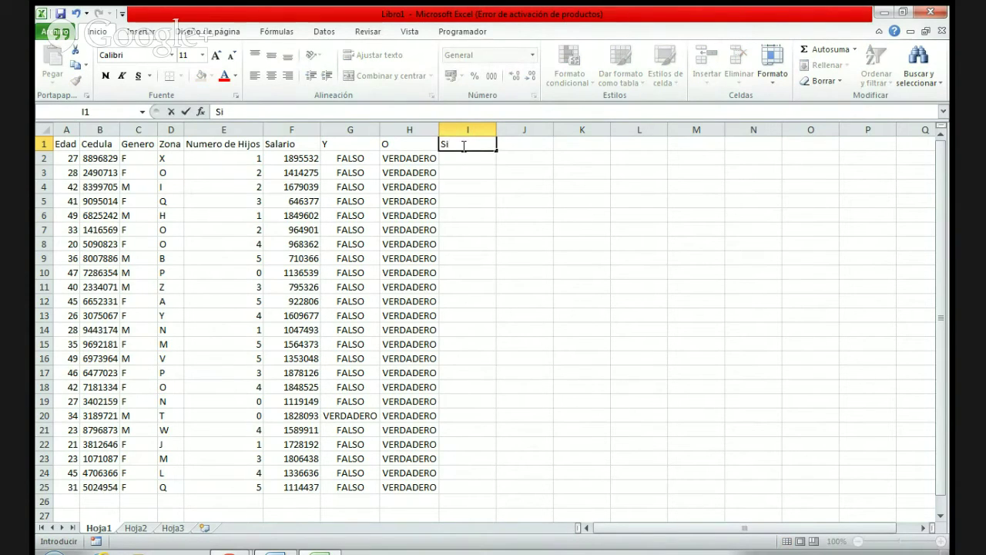
pyautogui.write('8')
pyautogui.press('BackSpace')
pyautogui.write('(')
pyautogui.press('BackSpace')
pyautogui.write('(Es hombre')
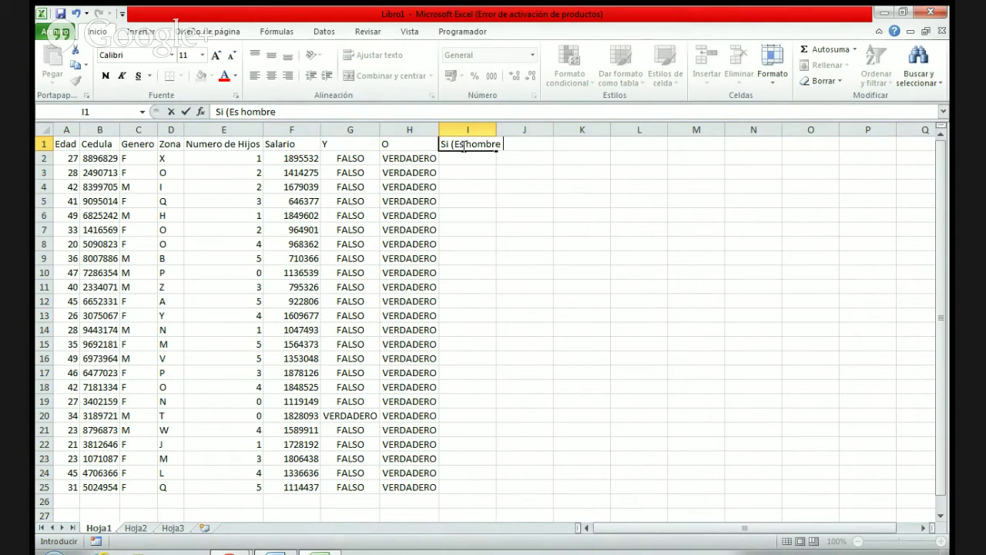
pyautogui.write(' padre fe')
pyautogui.press('BackSpace')
pyautogui.press('BackSpace')
pyautogui.press('BackSpace')
pyautogui.write('de f')
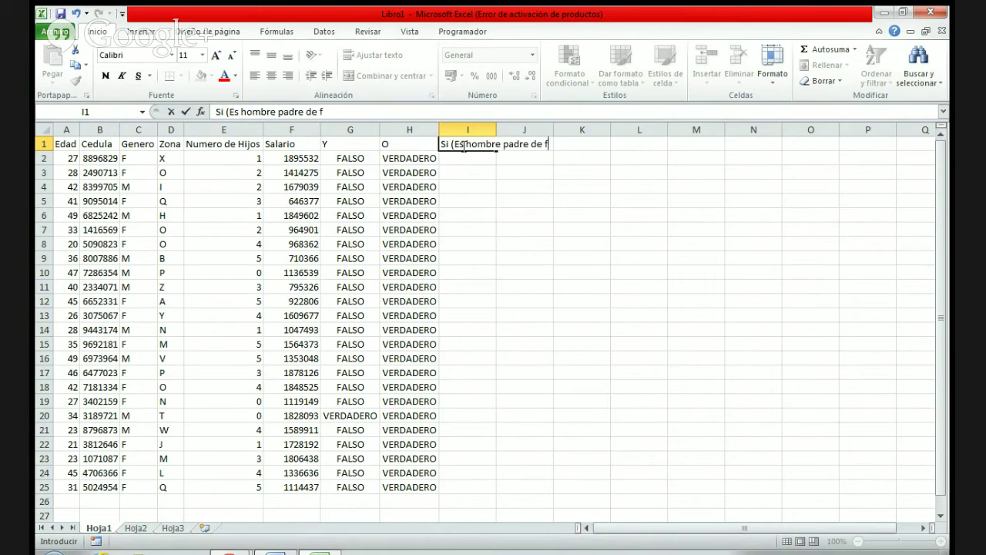
pyautogui.write('amilia mayor de 2')
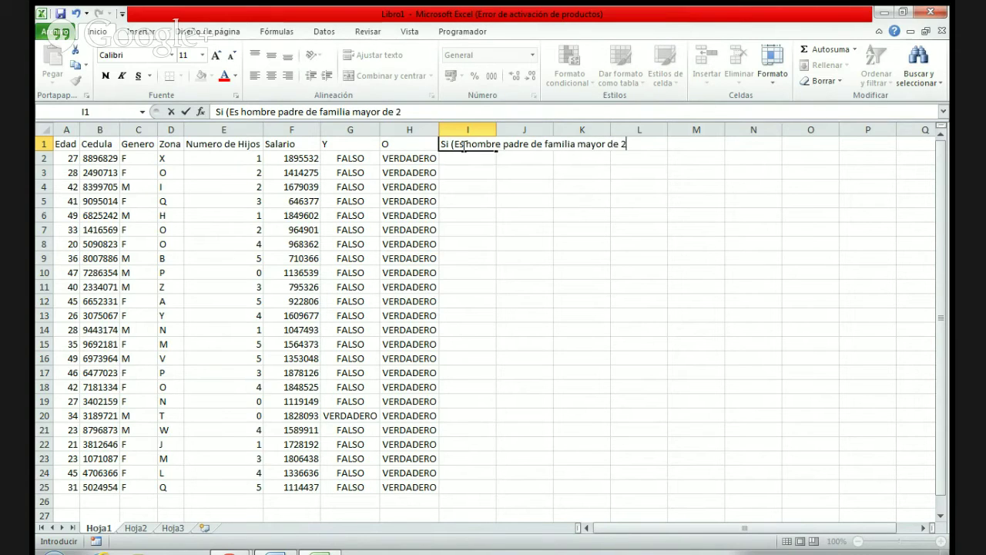
pyautogui.press('BackSpace')
pyautogui.write('30 años?)')
pyautogui.press('Return')
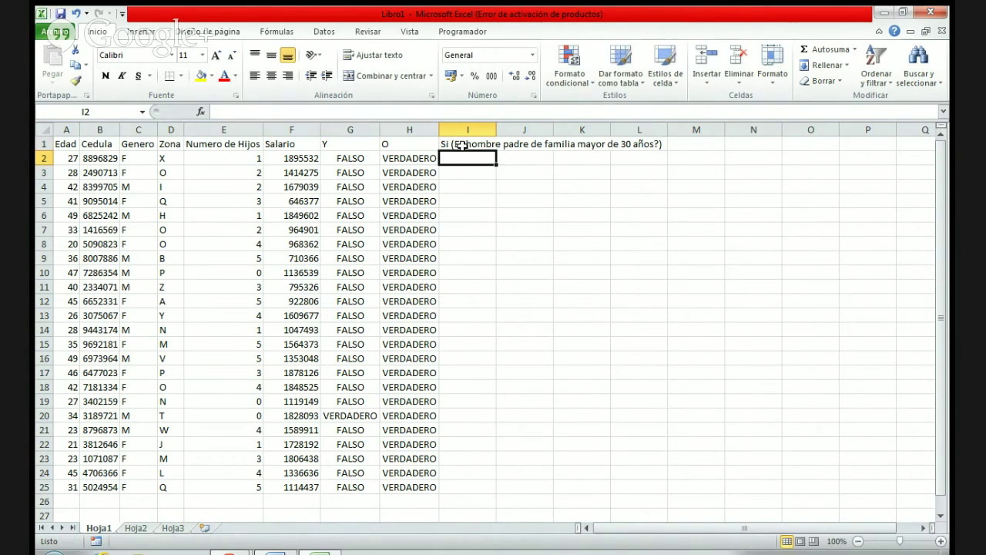
pyautogui.doubleClick(499, 130)
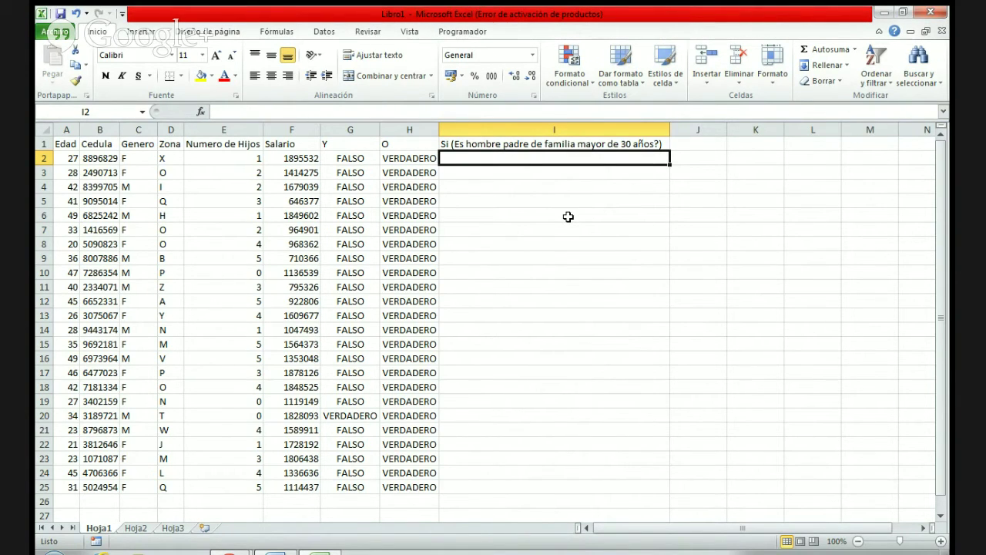
# Begin a SI formula in I2 for the test of the new column
pyautogui.write('=')
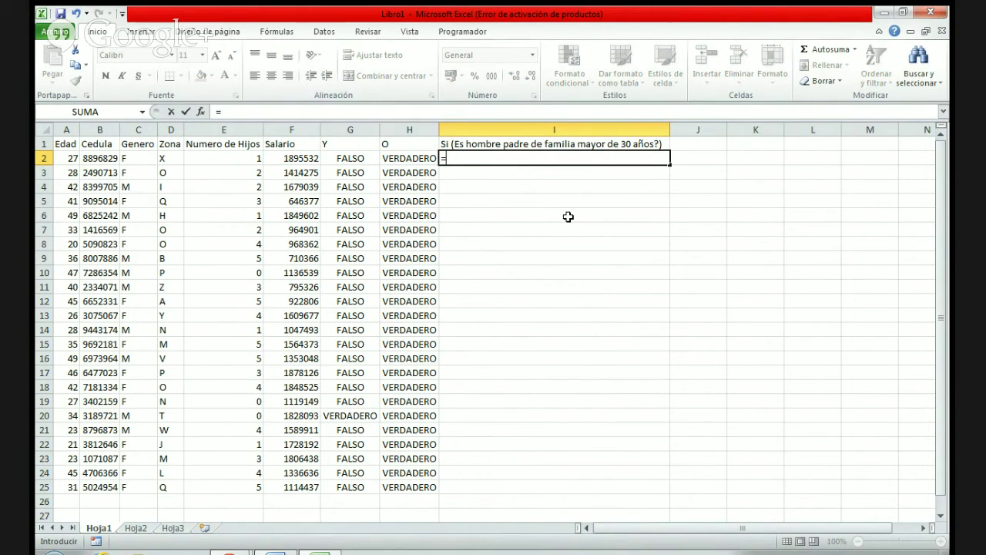
pyautogui.write('si')
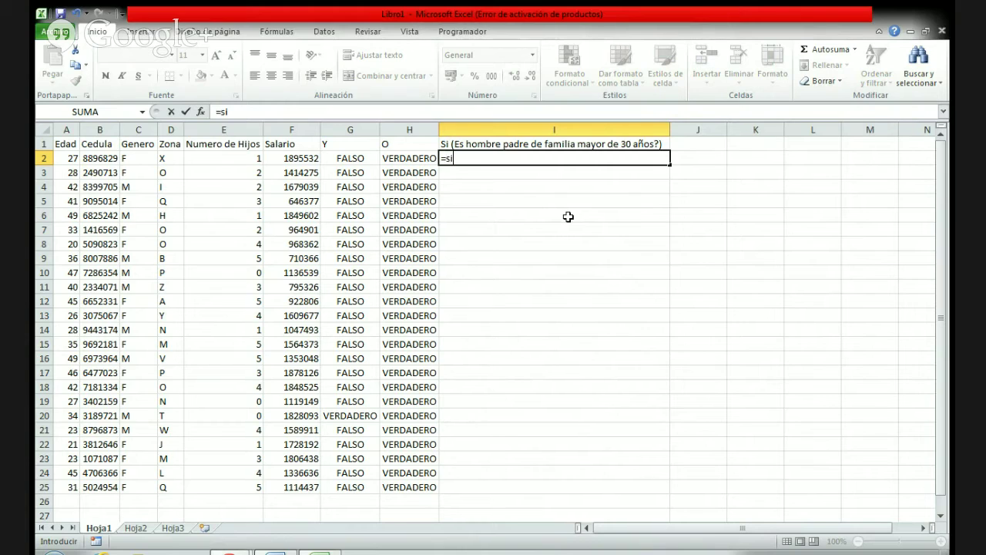
pyautogui.write('(')
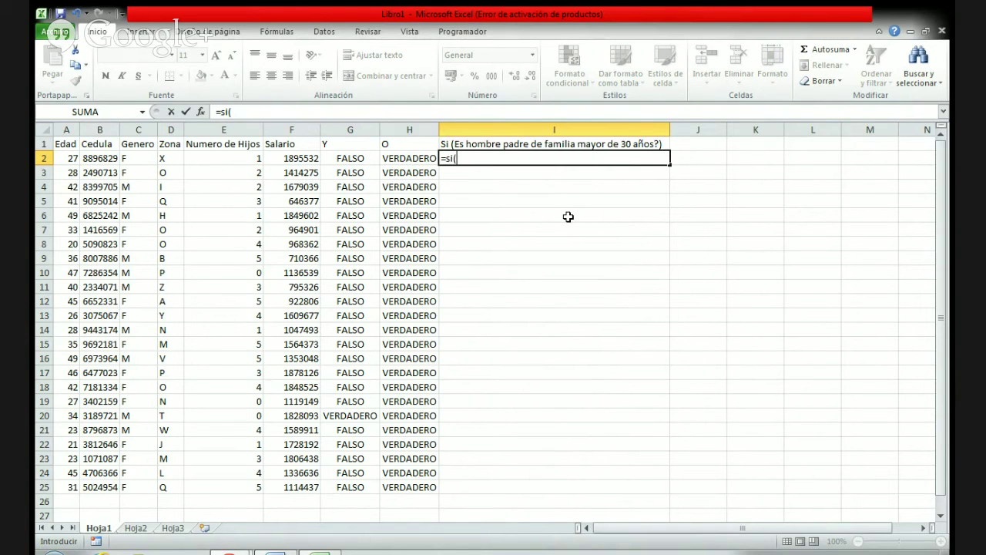
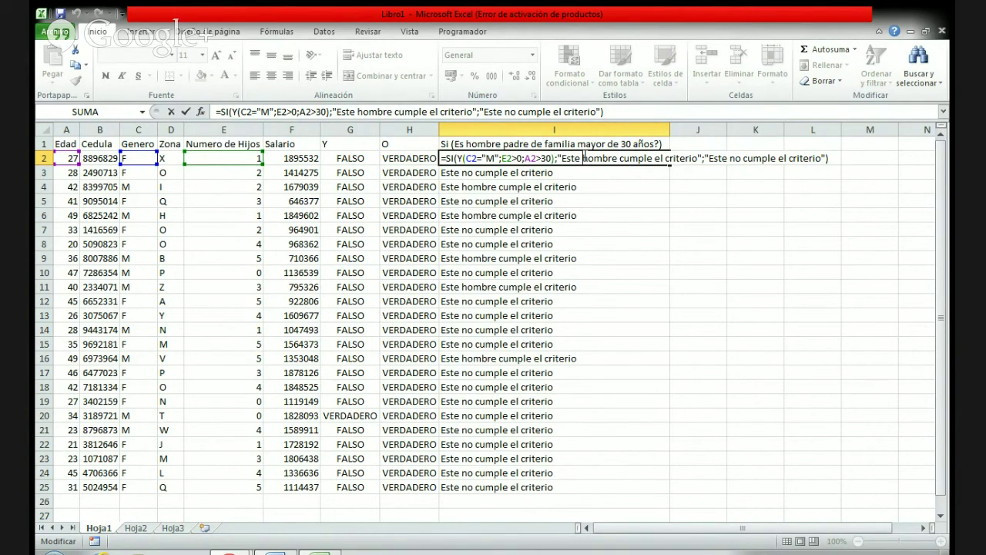
# Close the SI formula in I2 and review the copied formulas in the cells below it in column I
pyautogui.press('Return')
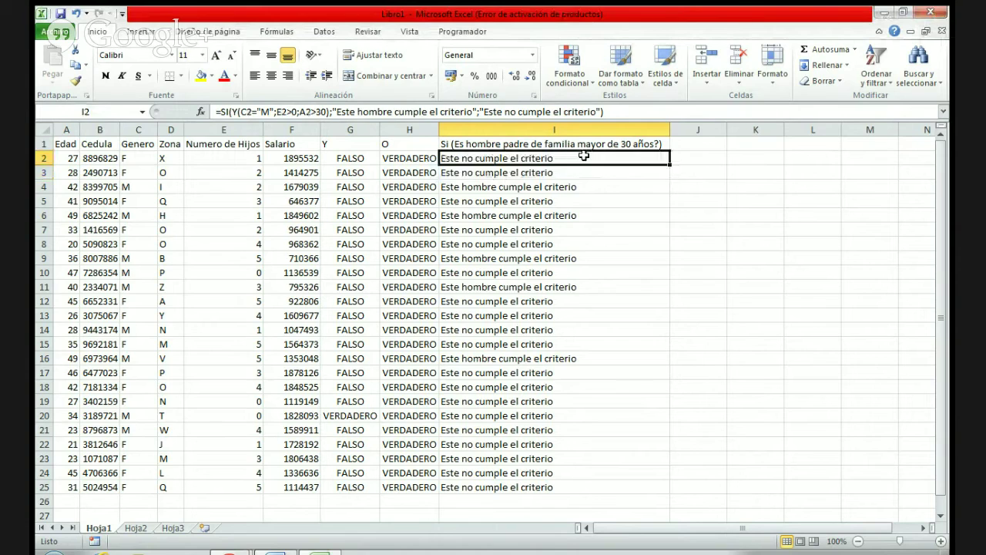
pyautogui.press('Down')
pyautogui.press('Down')
pyautogui.press('Down')
pyautogui.press('Down')
pyautogui.press('Down')
pyautogui.press('Down')
pyautogui.press('Down')
pyautogui.press('Down')
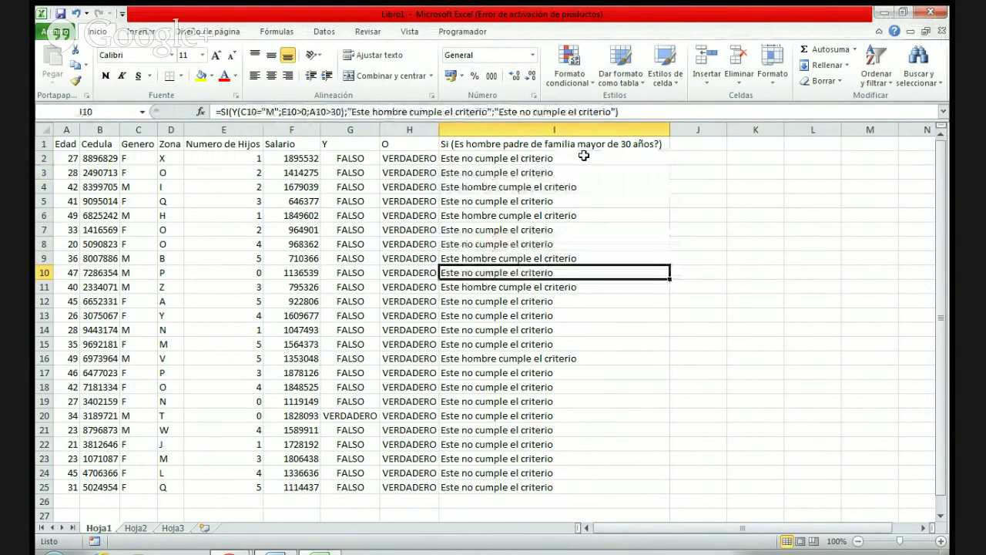
pyautogui.press('Down')
pyautogui.press('Down')
pyautogui.press('Down')
pyautogui.press('Down')
# Fill the SI formula from I2 down through I25
pyautogui.click(648, 156)
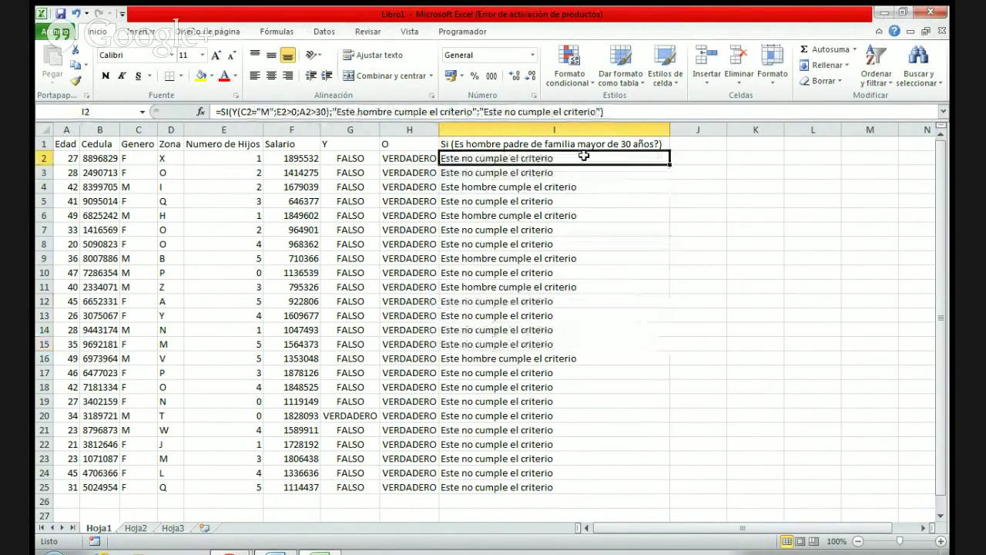
pyautogui.doubleClick(669, 165)
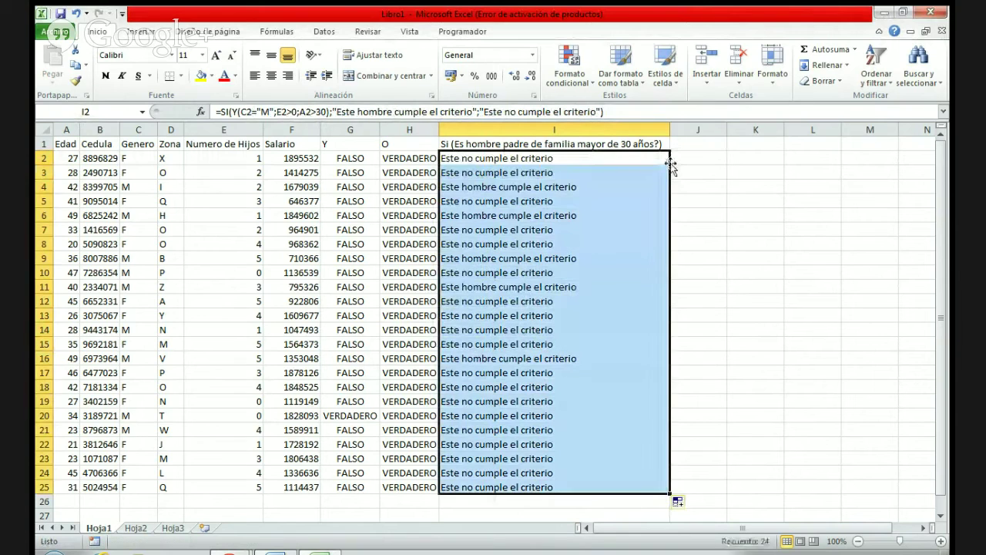
# Check the SI results in I3 to I5, comparing row 4's result with its gender, number of children and age
pyautogui.click(643, 201)
pyautogui.click(625, 185)
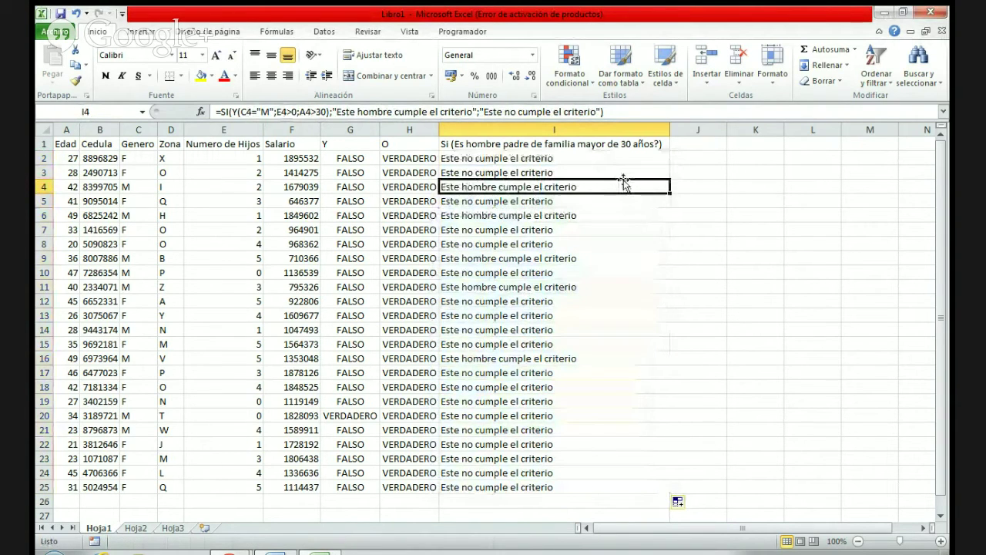
pyautogui.click(595, 170)
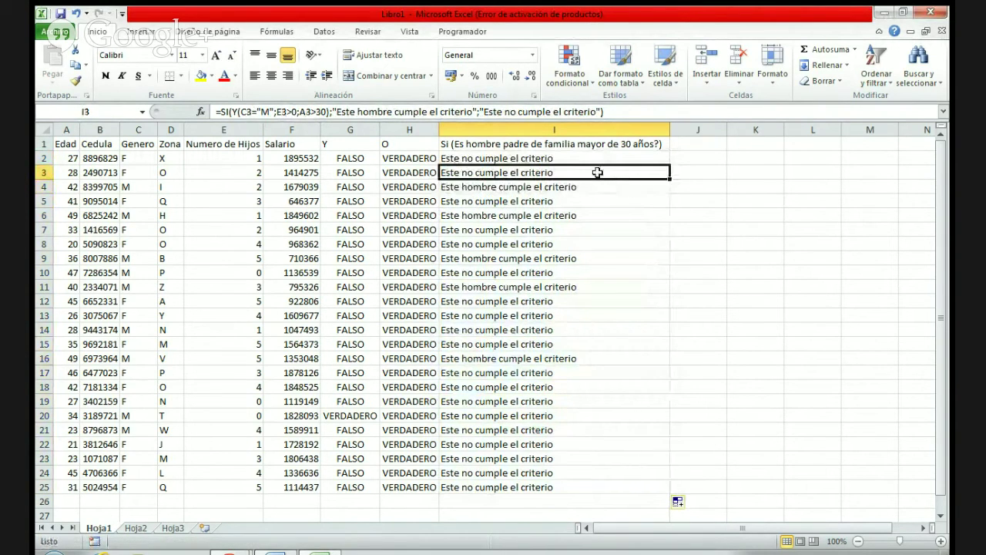
pyautogui.click(580, 189)
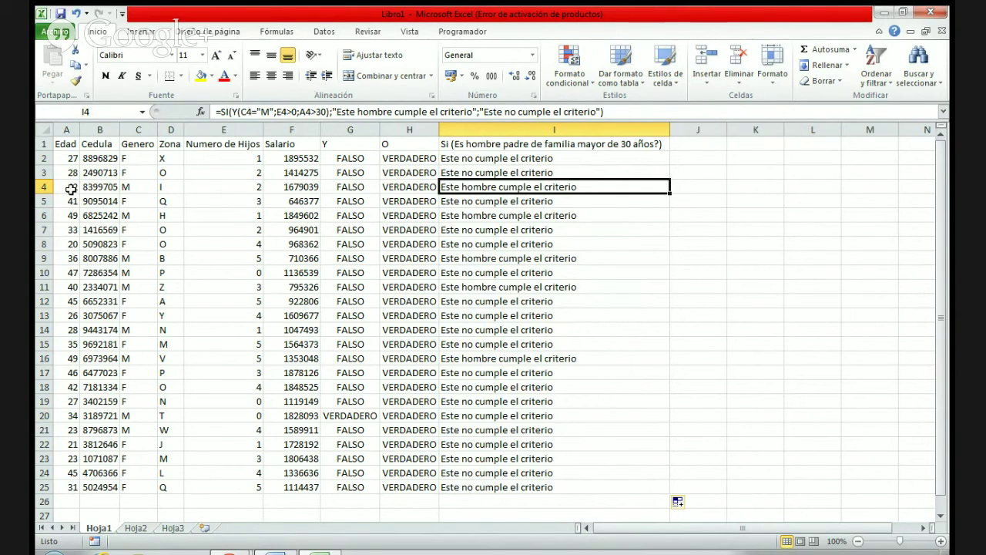
pyautogui.click(139, 187)
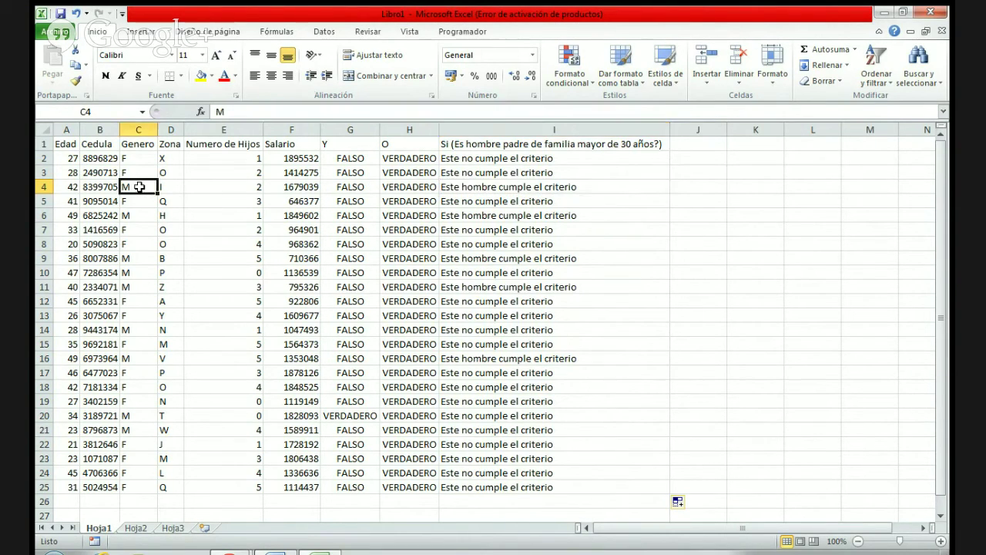
pyautogui.click(250, 186)
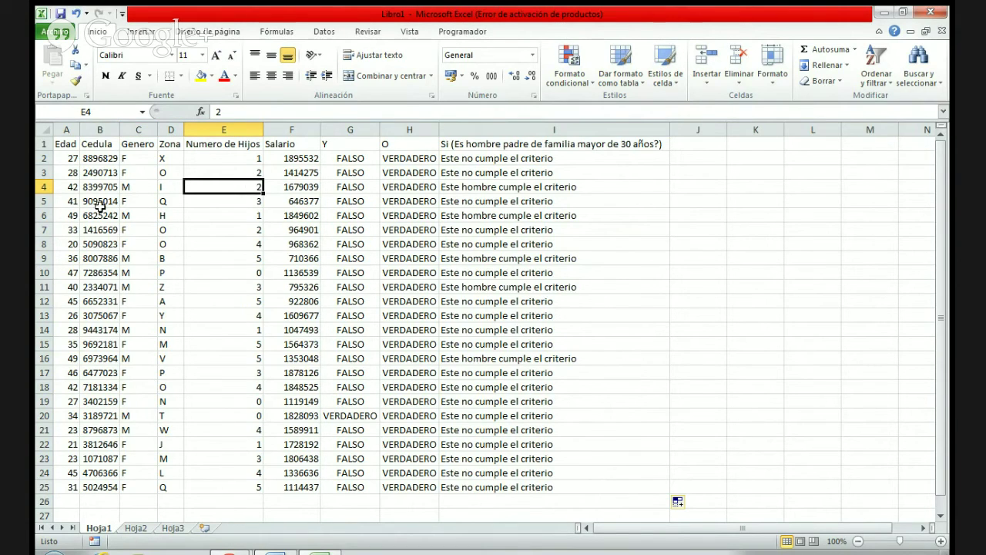
pyautogui.click(58, 188)
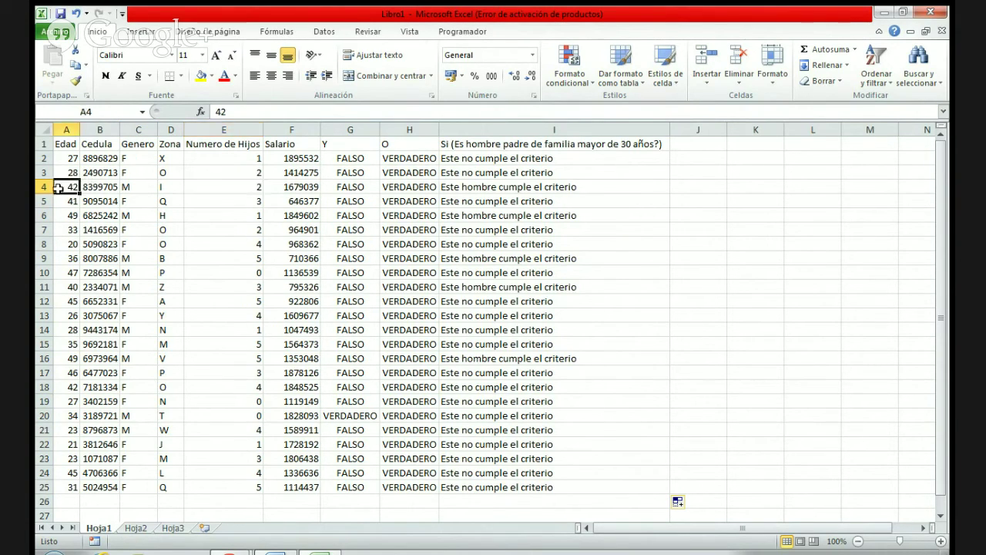
pyautogui.click(244, 552)
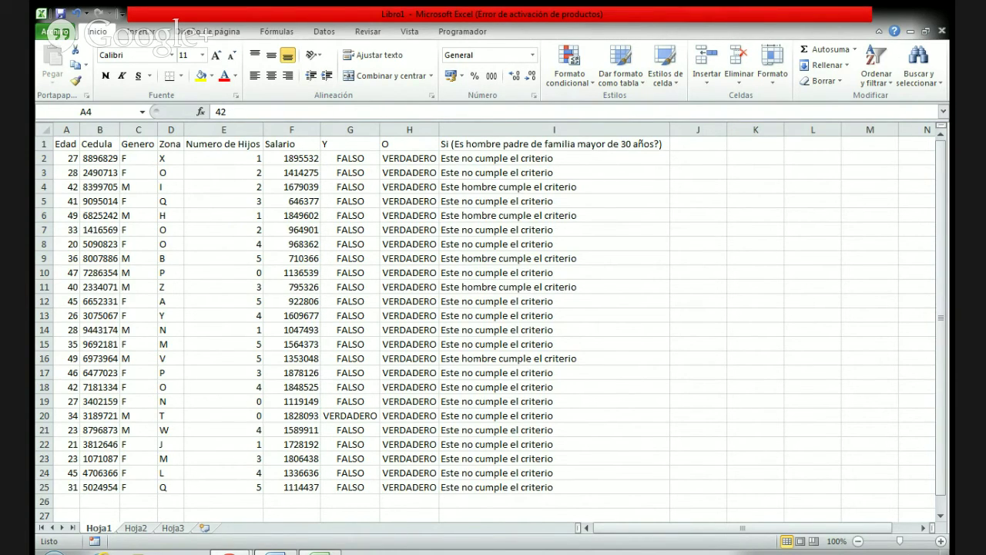
pyautogui.click(320, 552)
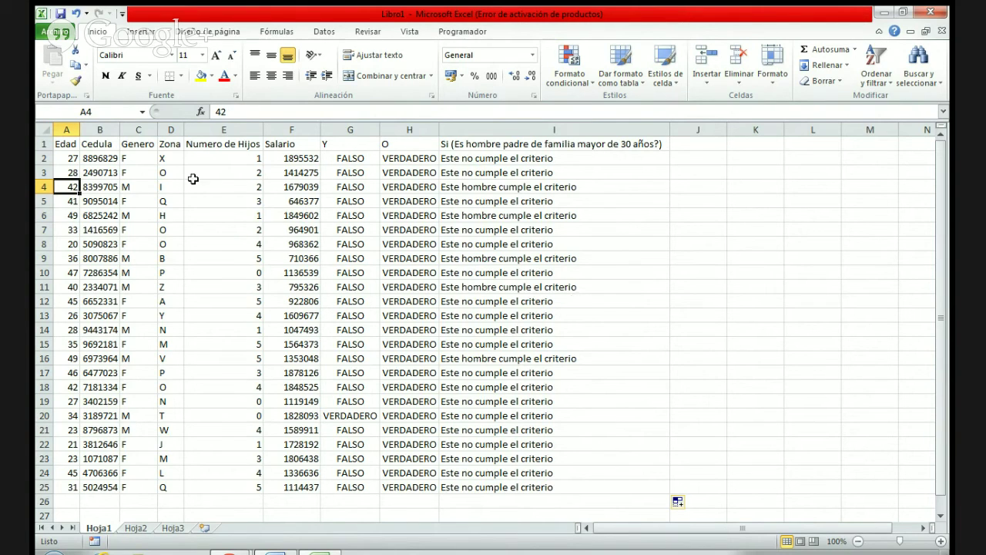
# Copy the Cedula values in B2:B25 of Hoja1 and go to sheet Hoja2
pyautogui.moveTo(109, 159); pyautogui.dragTo(113, 486)
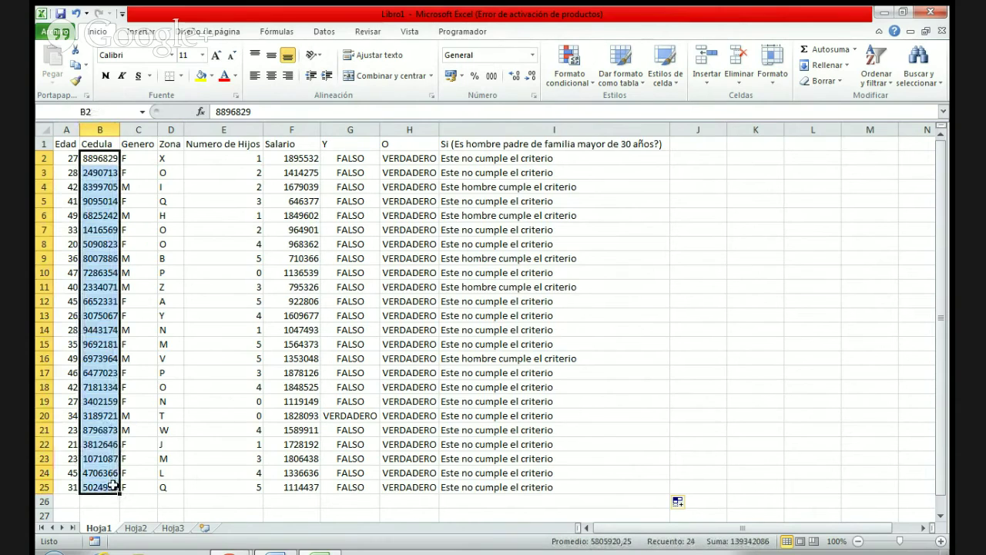
pyautogui.hotkey('ctrl', 'c')
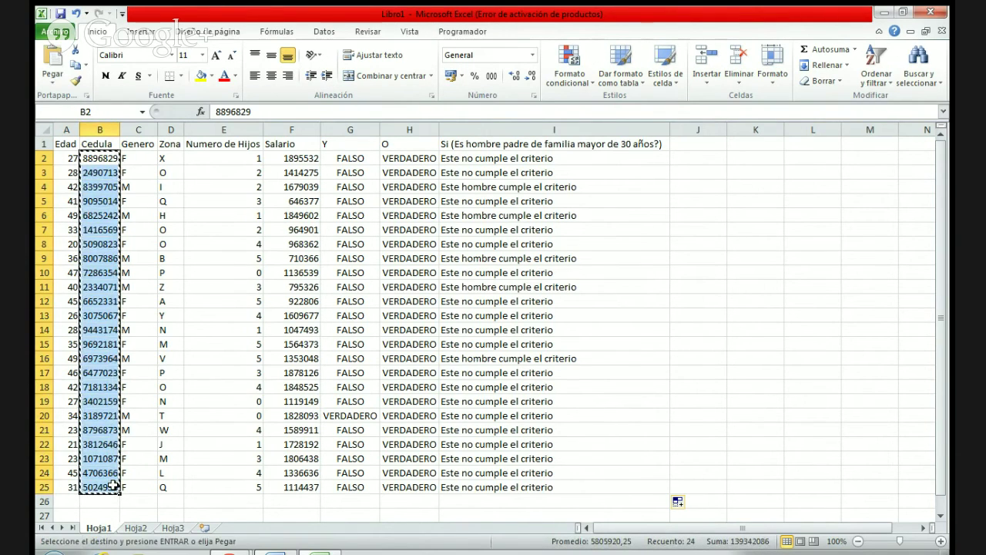
pyautogui.click(136, 528)
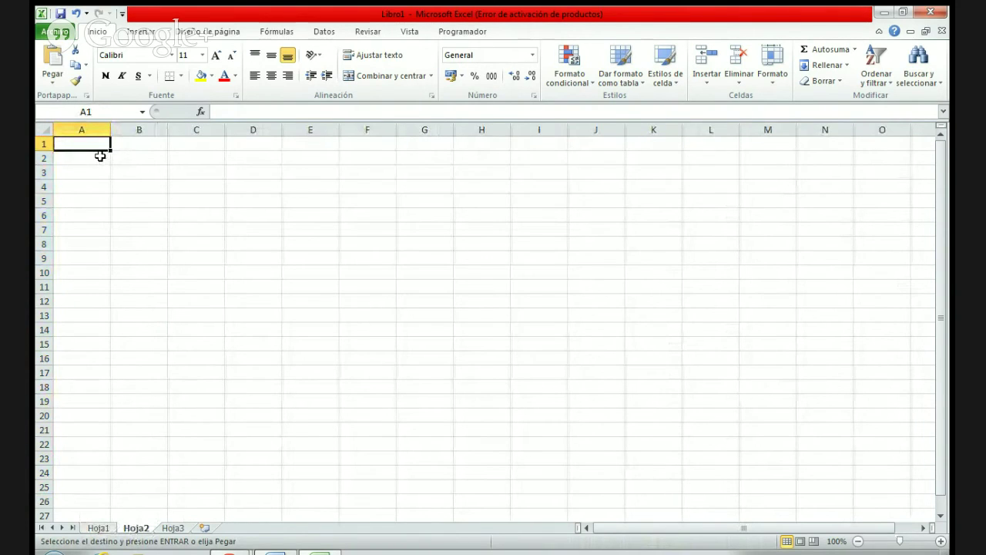
pyautogui.hotkey('ctrl', 'v')
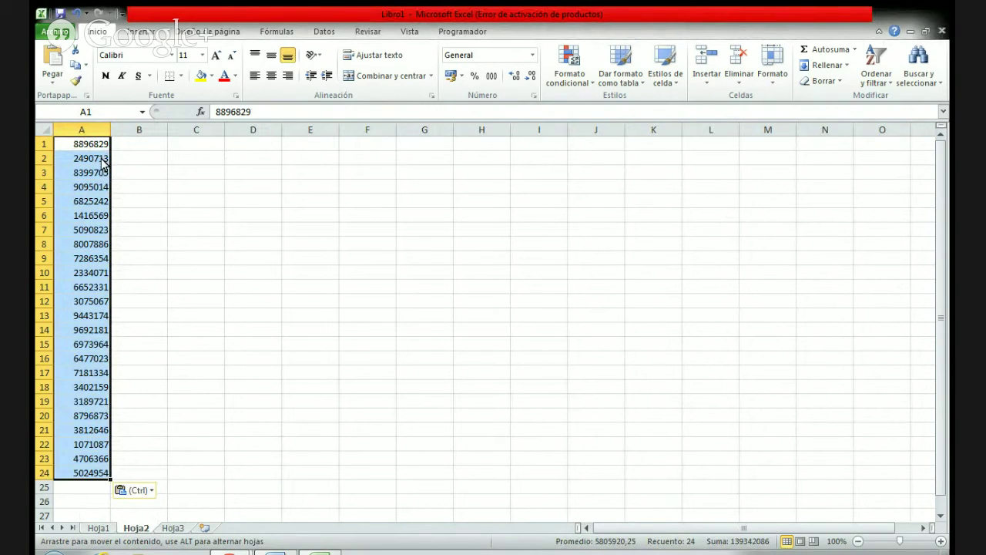
pyautogui.click(101, 163)
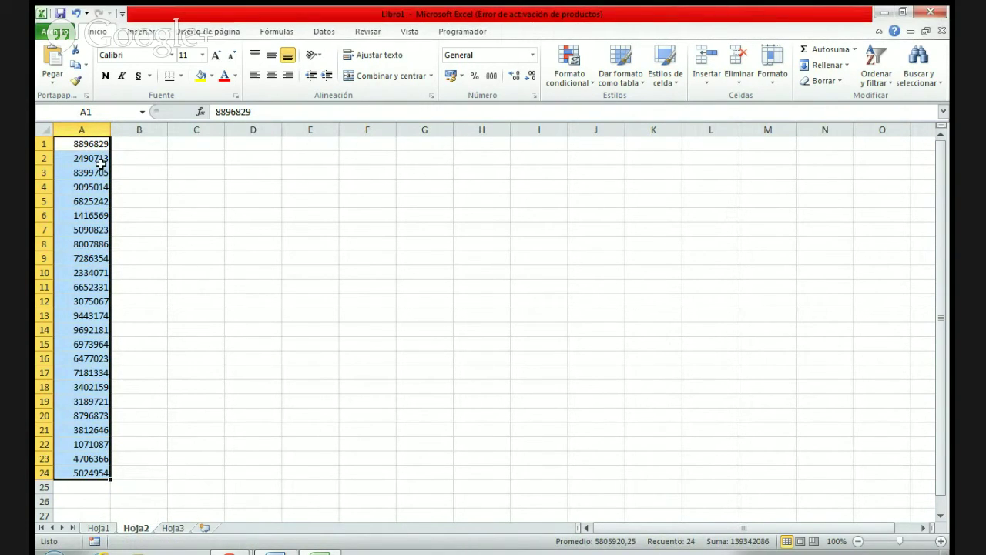
pyautogui.hotkey('ctrl', 'z')
# Paste the copied ID values into Hoja2 starting at A2 and enter the heading Cedula in A1
pyautogui.click(94, 156)
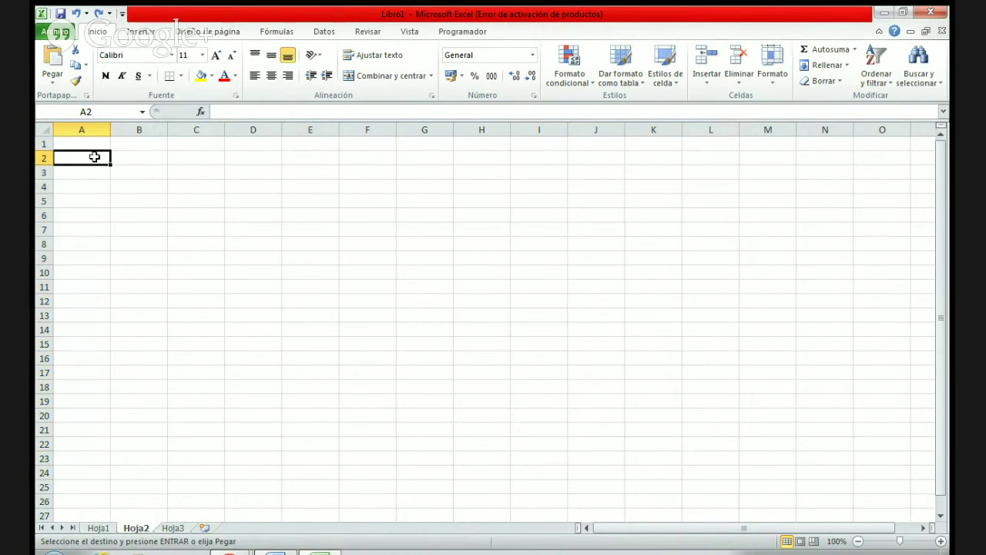
pyautogui.hotkey('ctrl', 'v')
pyautogui.click(86, 143)
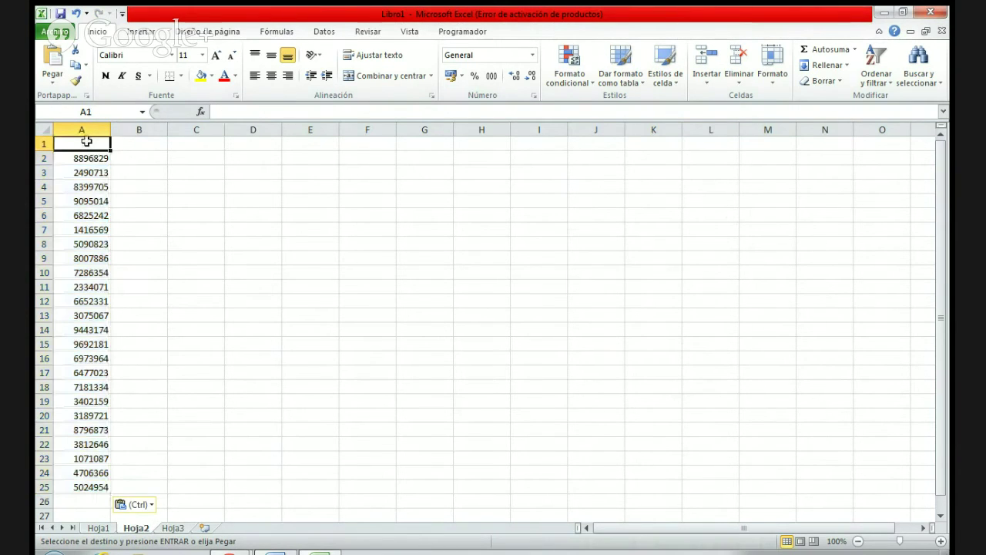
pyautogui.write('Cedula')
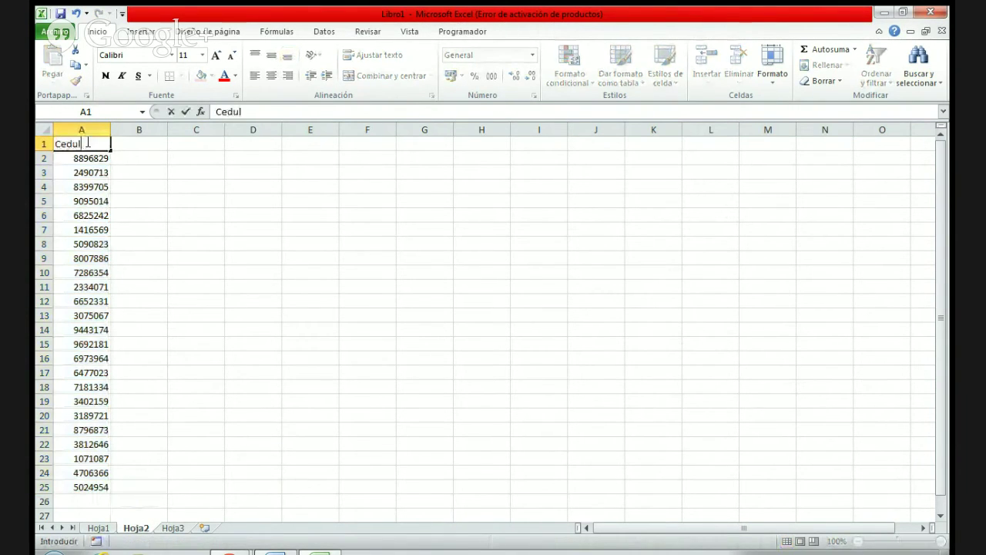
pyautogui.press('Tab')
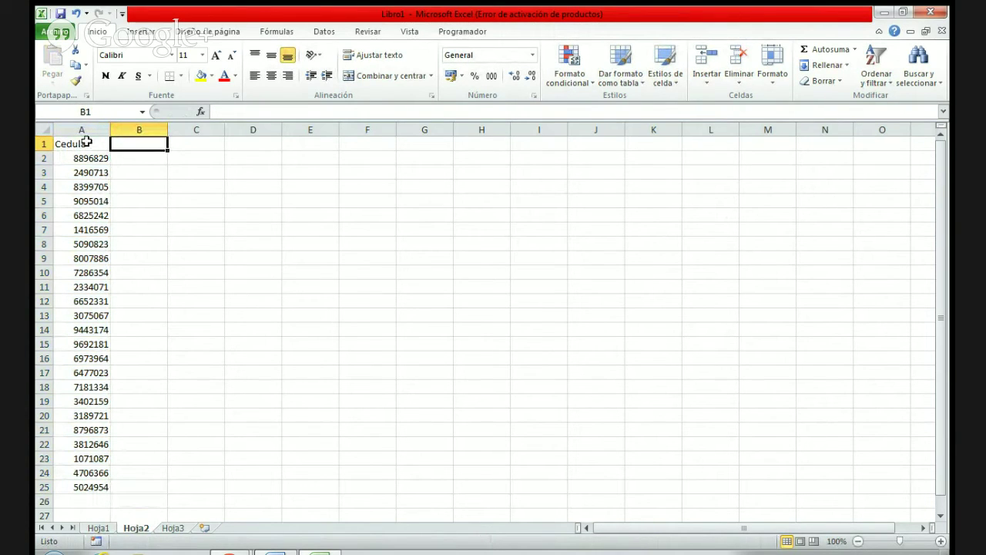
# Enter the heading Eps in B1
pyautogui.write('E')
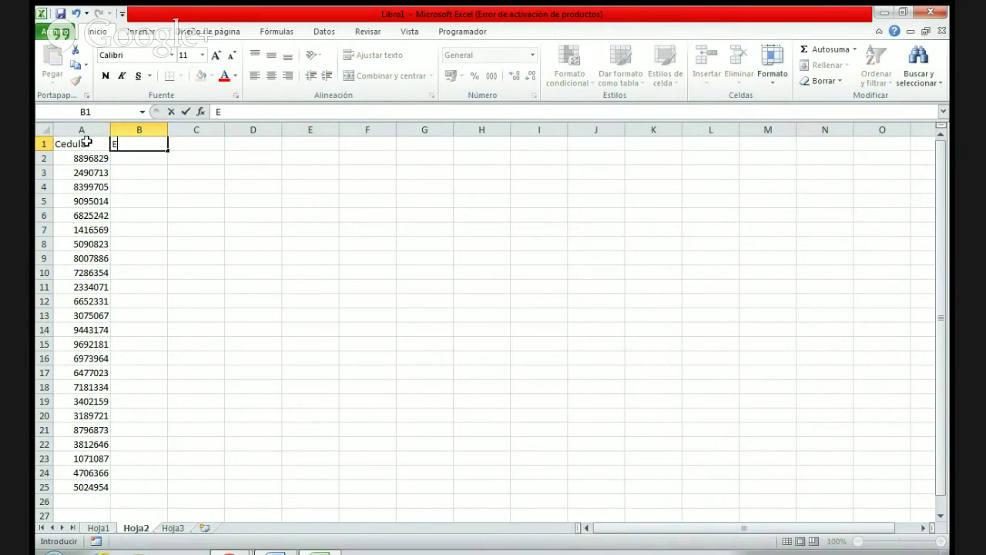
pyautogui.press('BackSpace')
pyautogui.write('Eps')
pyautogui.press('Return')
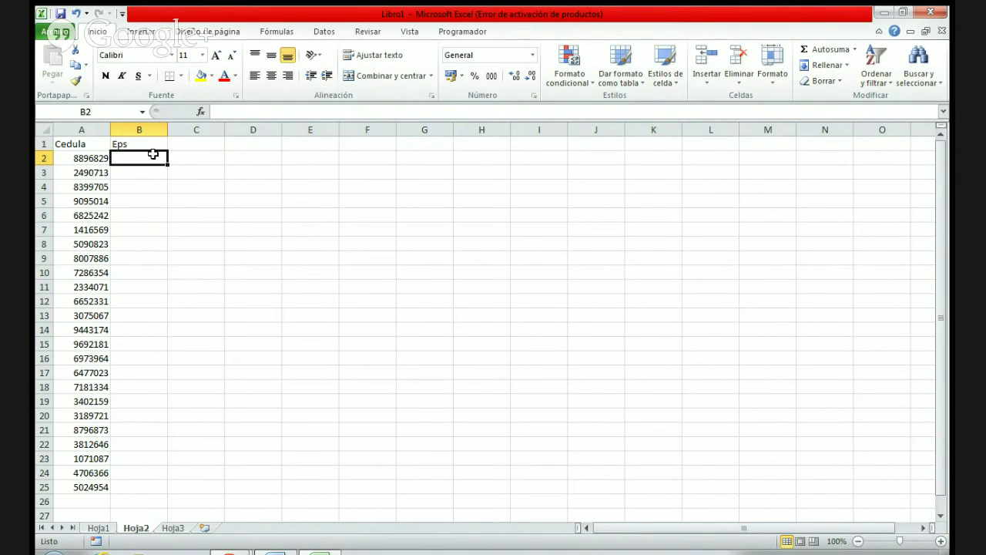
# Enter the formula =ALEATORIO.ENTRE(1;5) in B2 under Eps
pyautogui.write('=ala')
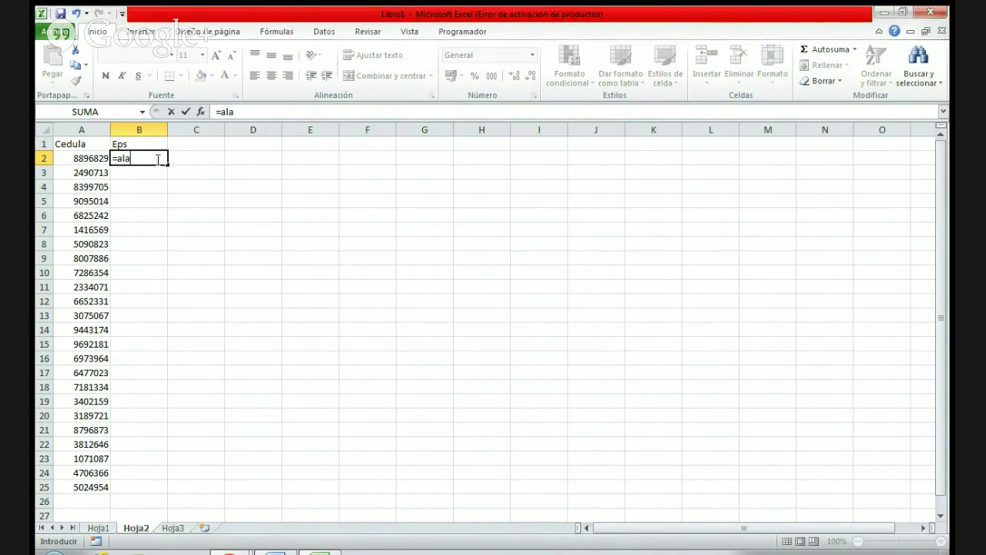
pyautogui.write('ea')
pyautogui.doubleClick(178, 185)
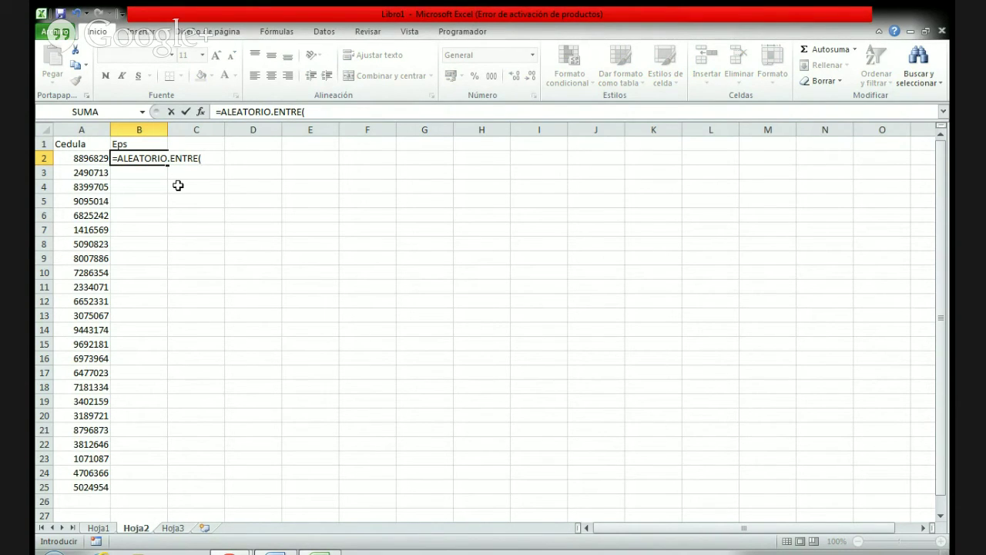
pyautogui.write('1;')
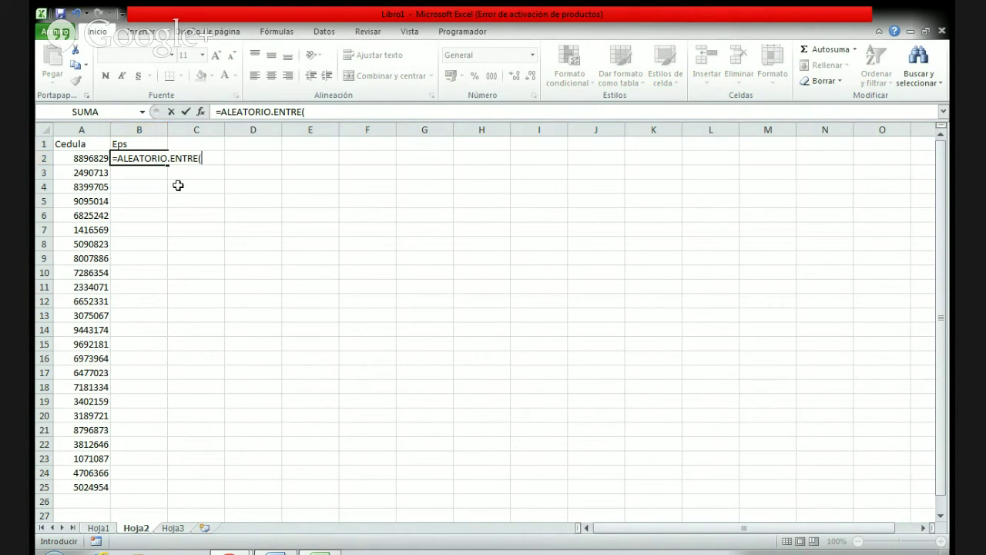
pyautogui.write('5')
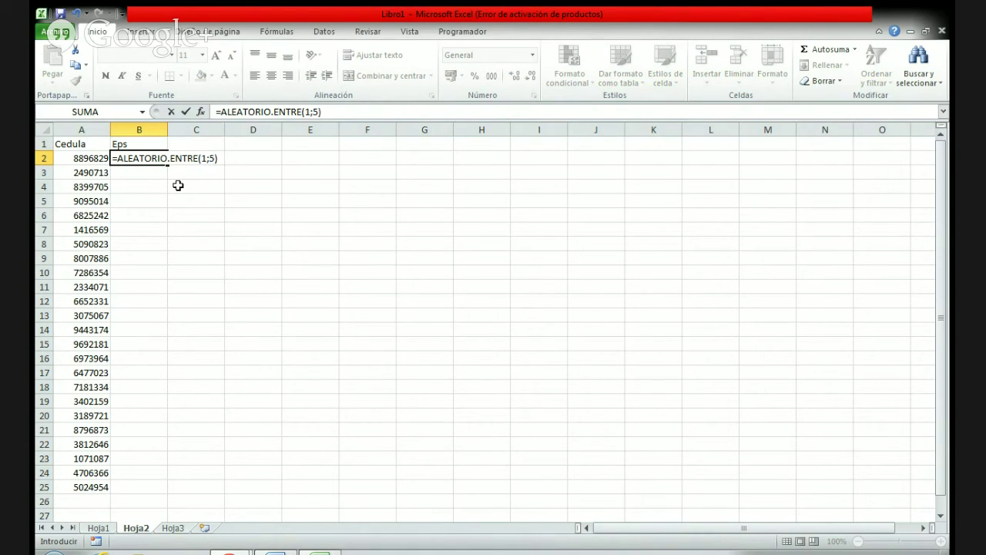
pyautogui.press('Return')
# Fill the B2 random-number formula down the Eps column to B25
pyautogui.click(146, 157)
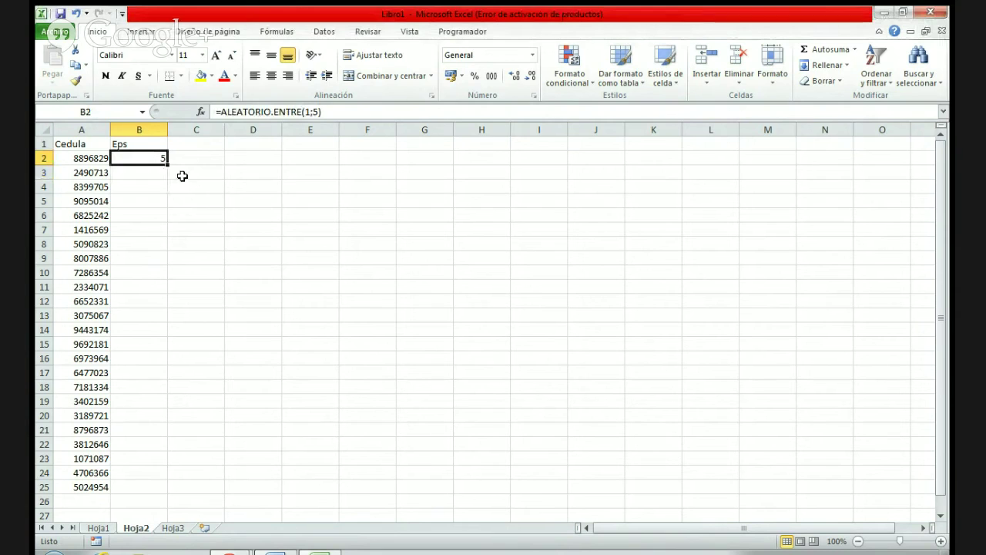
pyautogui.doubleClick(167, 164)
pyautogui.click(205, 285)
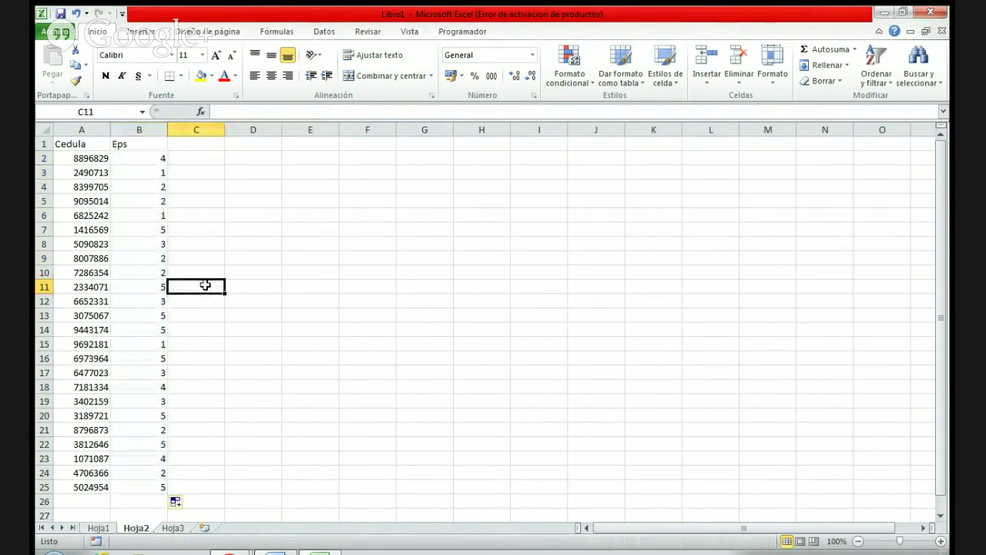
# Check which Eps number is assigned to the Cedula values in rows 2 and 3
pyautogui.click(92, 156)
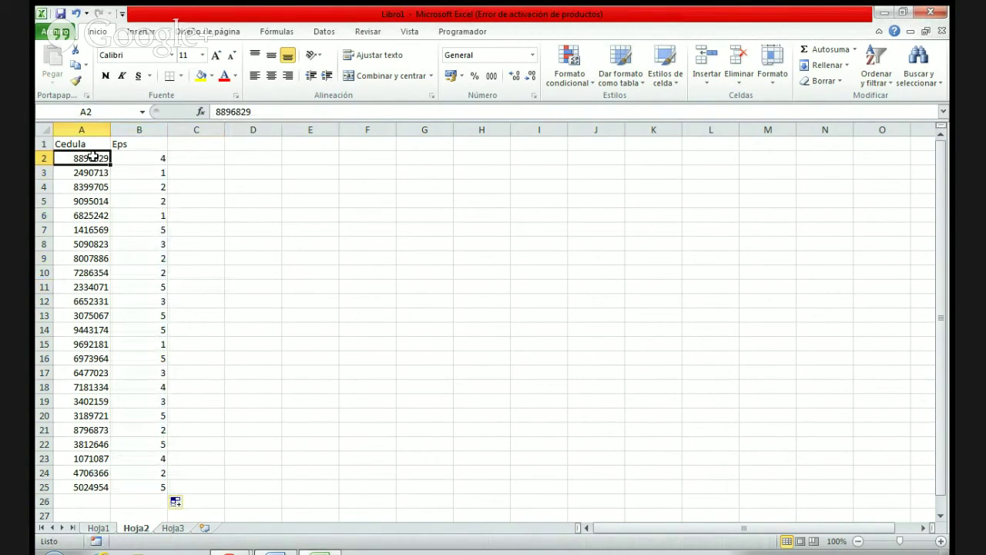
pyautogui.press('Right')
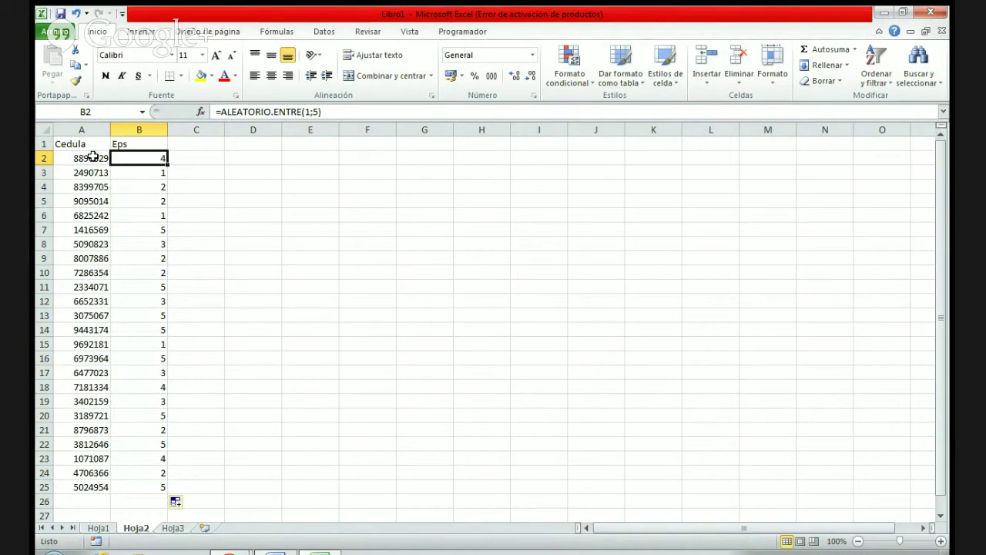
pyautogui.click(92, 157)
pyautogui.press('Down')
pyautogui.press('Right')
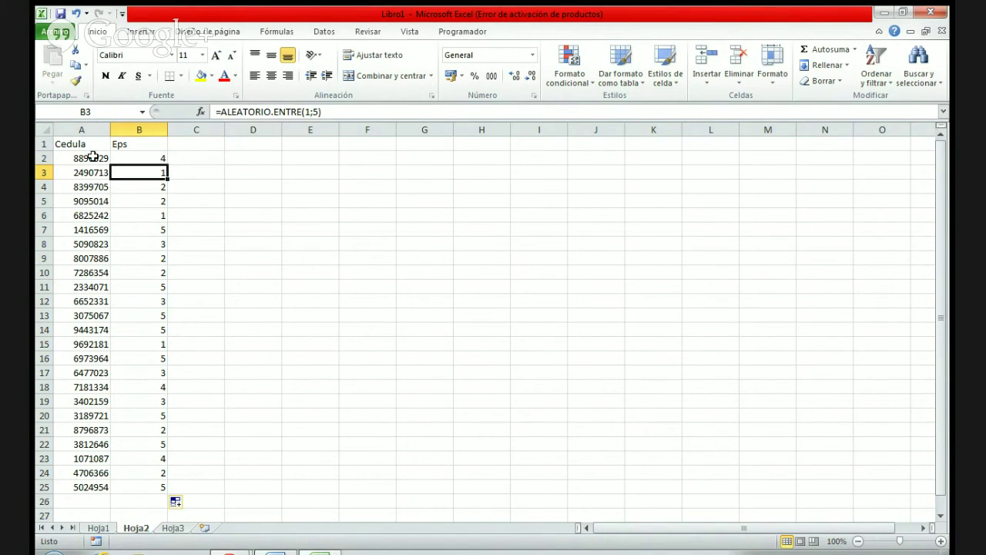
# Enter the heading Horario in C1
pyautogui.click(183, 141)
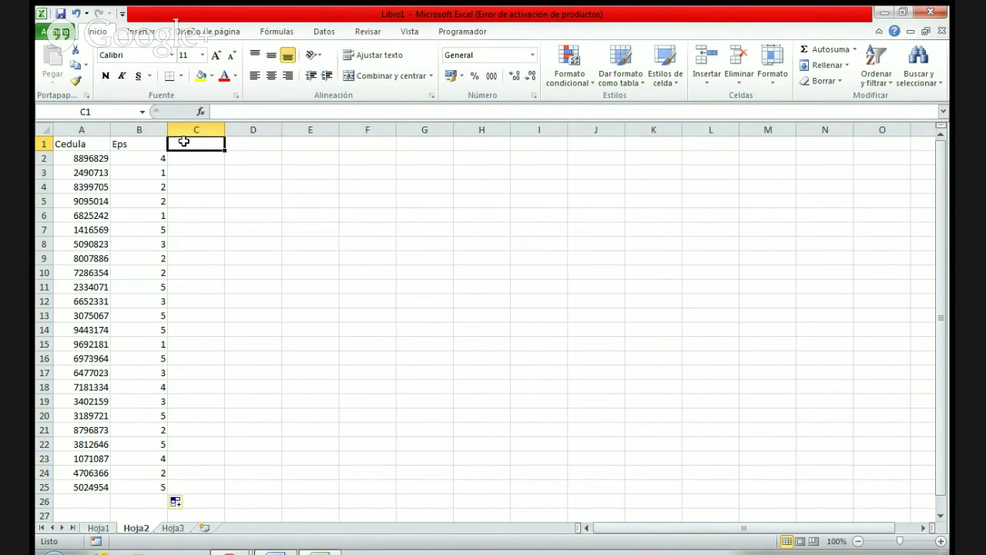
pyautogui.write('Hora')
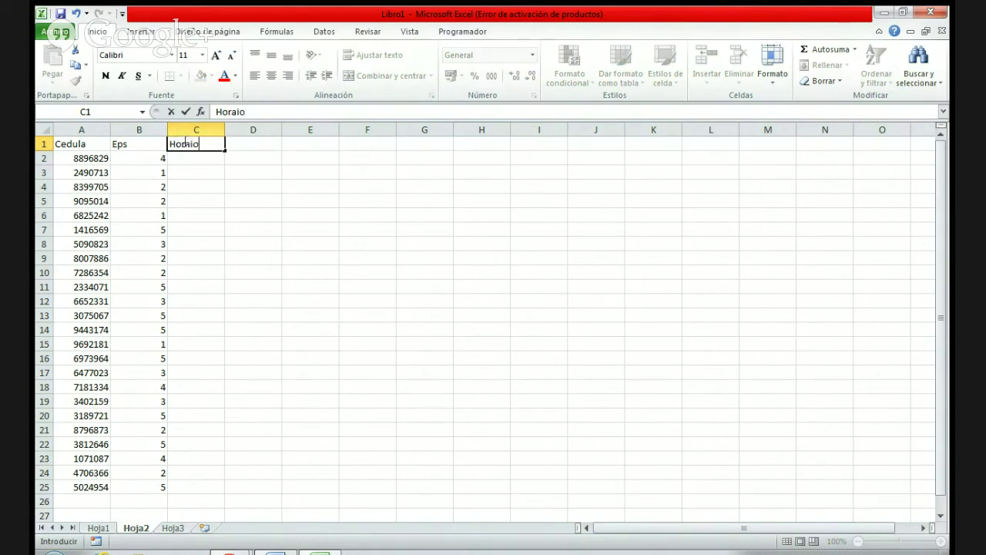
pyautogui.write('rio')
pyautogui.press('Tab')
pyautogui.press('Left')
pyautogui.press('Down')
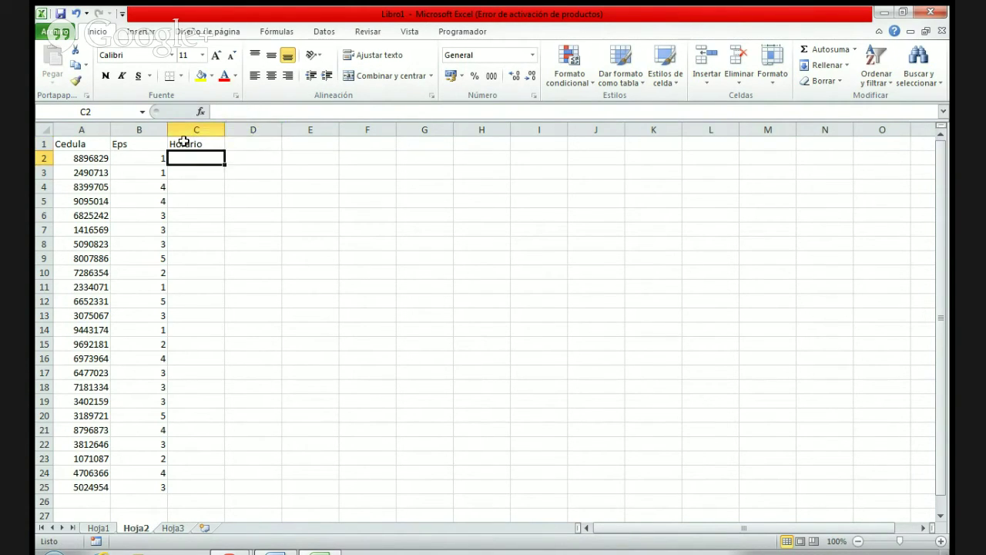
# Try to enter =si(ALEATORIO((0;1)=0;"diurno";"nocturno") as the formula in C2
pyautogui.write('=')
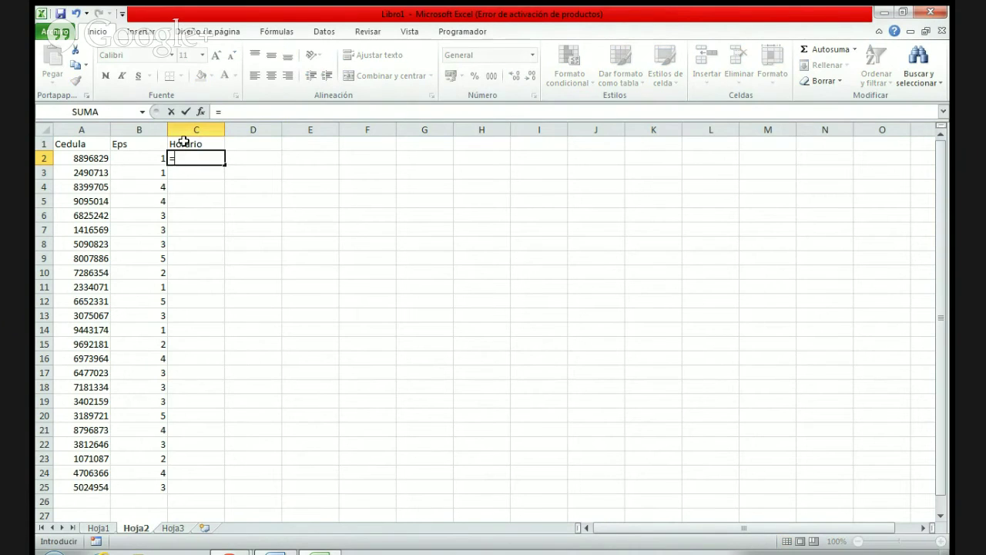
pyautogui.write('si')
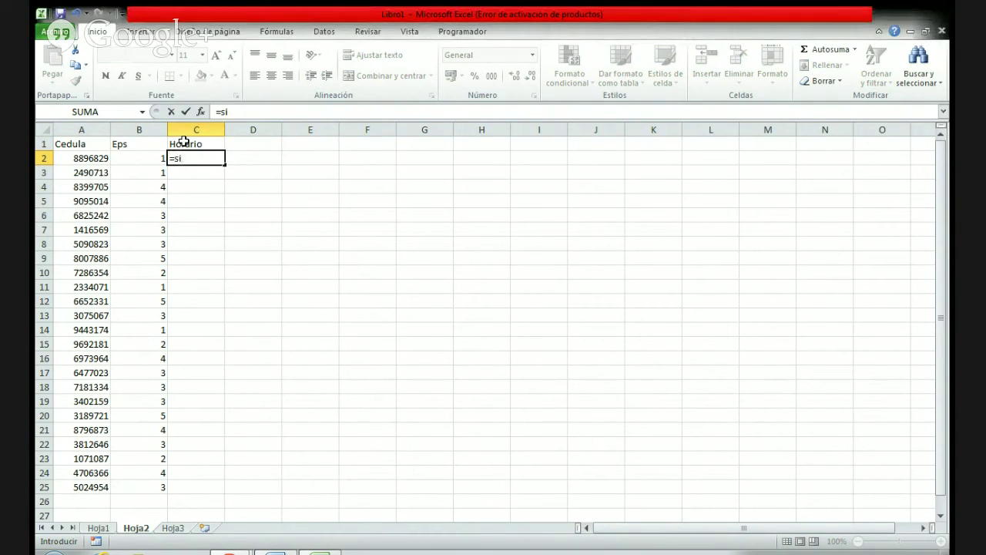
pyautogui.write('(')
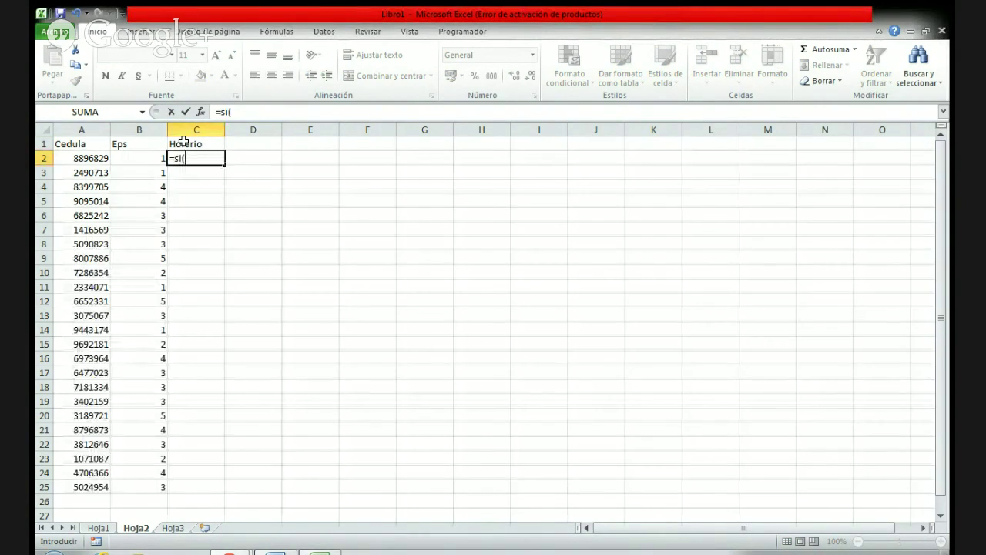
pyautogui.write('ala')
pyautogui.press('BackSpace')
pyautogui.write('e')
pyautogui.press('Tab')
pyautogui.write('(')
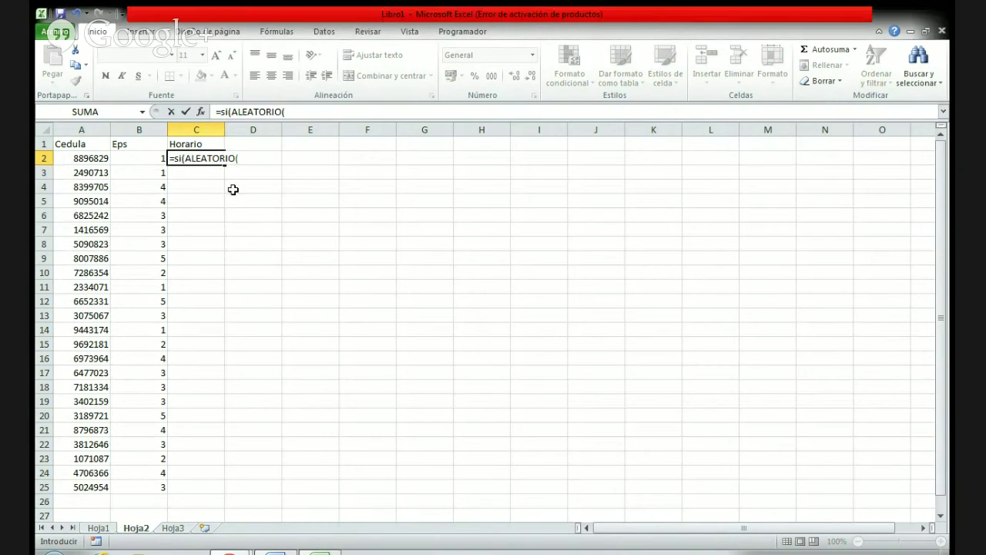
pyautogui.write('(0;1)=0;"d')
pyautogui.write('iurno";')
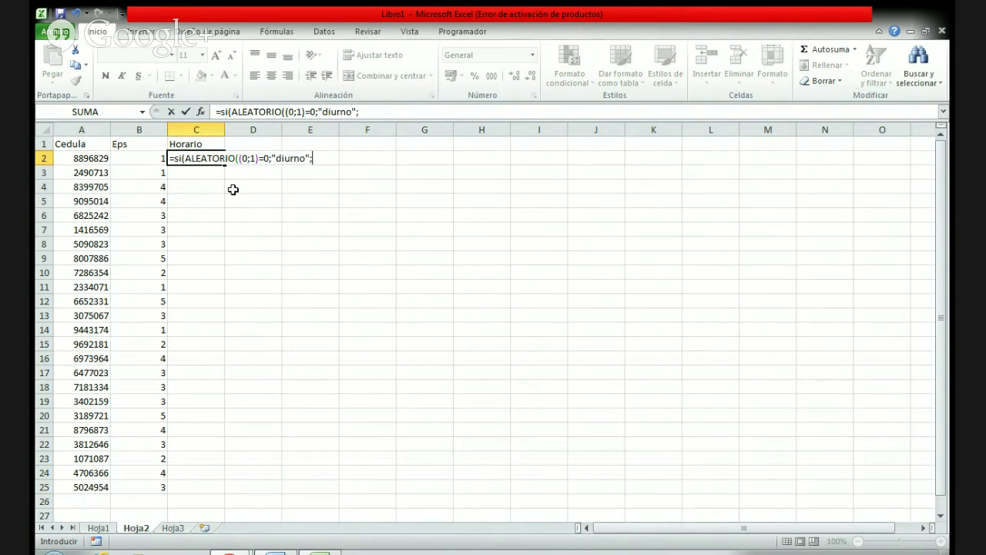
pyautogui.write('"nocturno')
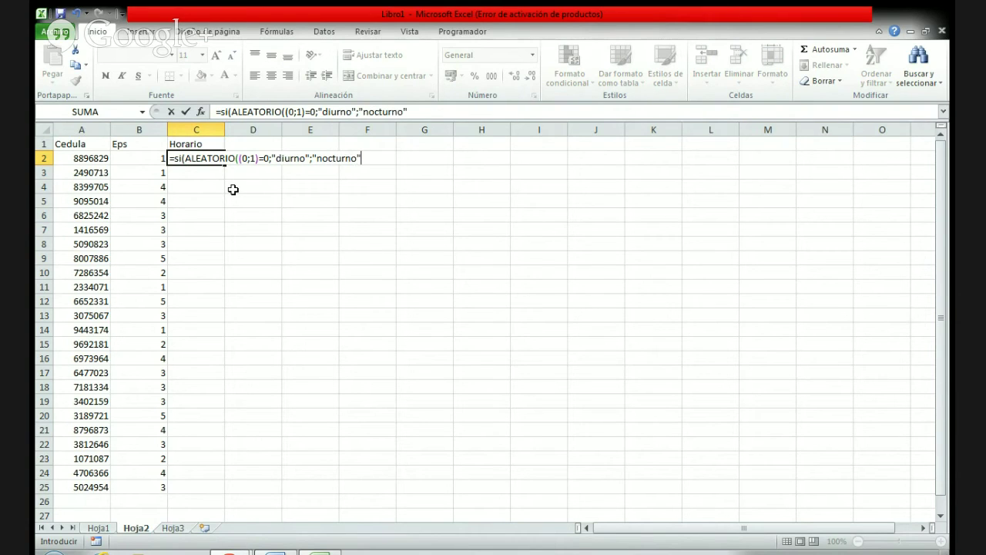
pyautogui.press('Return')
pyautogui.press('Return')
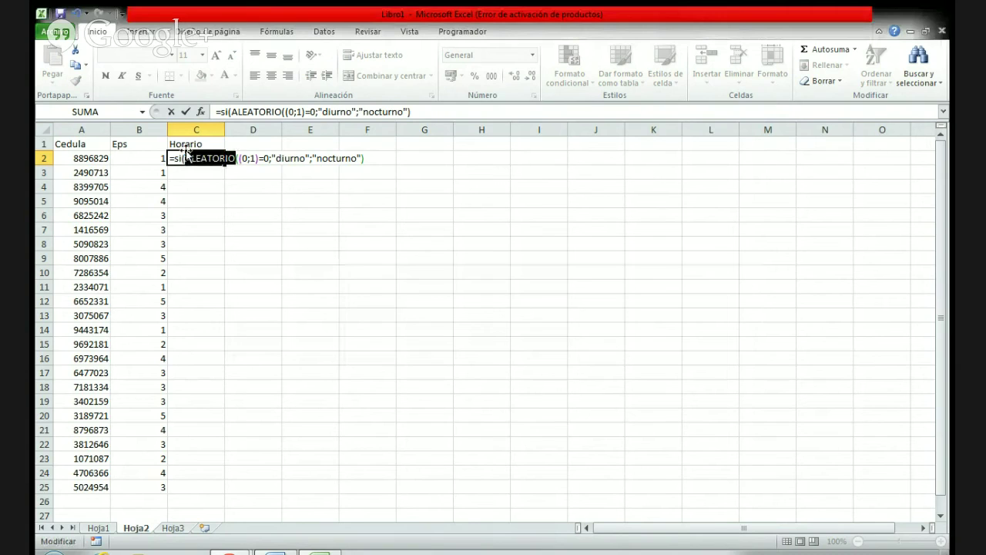
# Change the function name ALEATORIO in the C2 formula to ALEATORIO.entre and try to confirm the formula
pyautogui.click(235, 158)
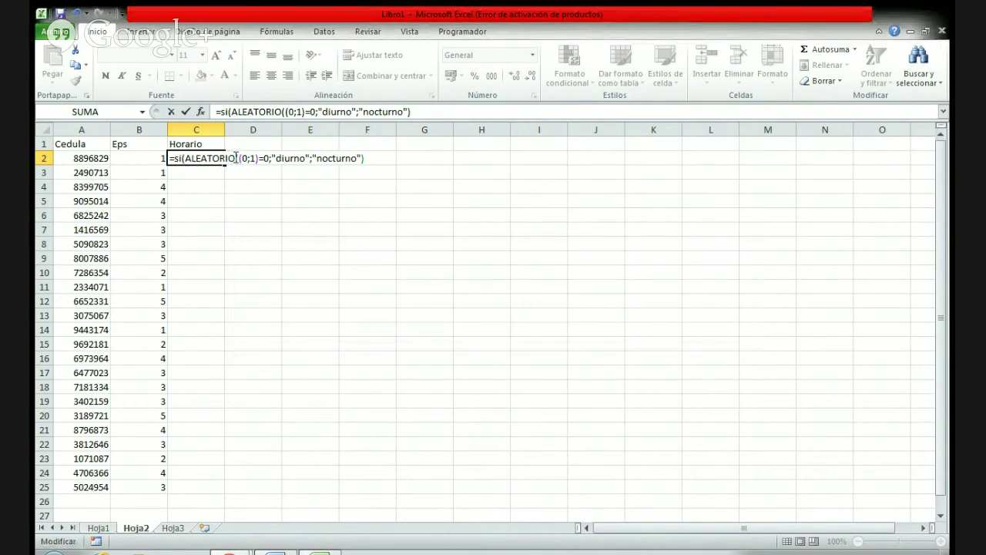
pyautogui.write('.entre')
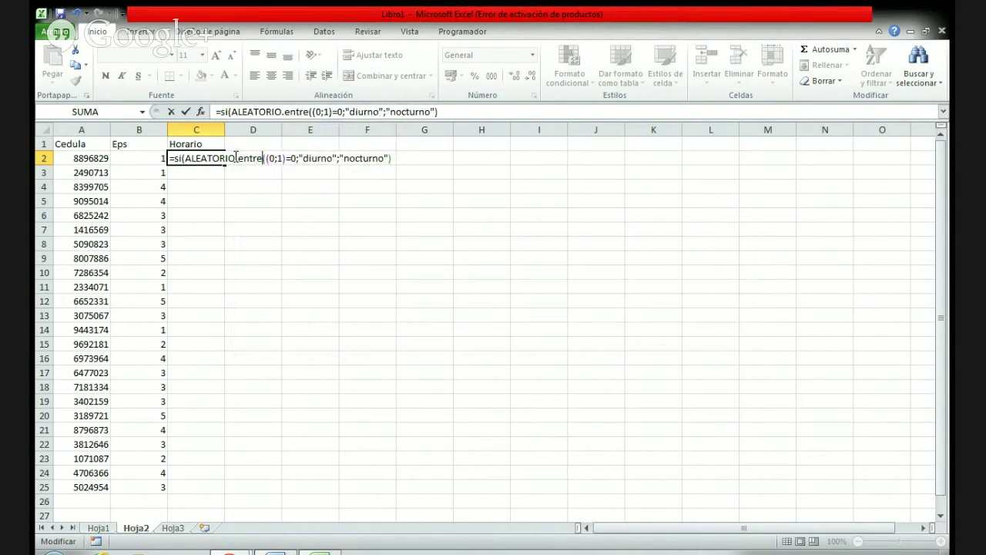
pyautogui.press('Return')
pyautogui.press('Return')
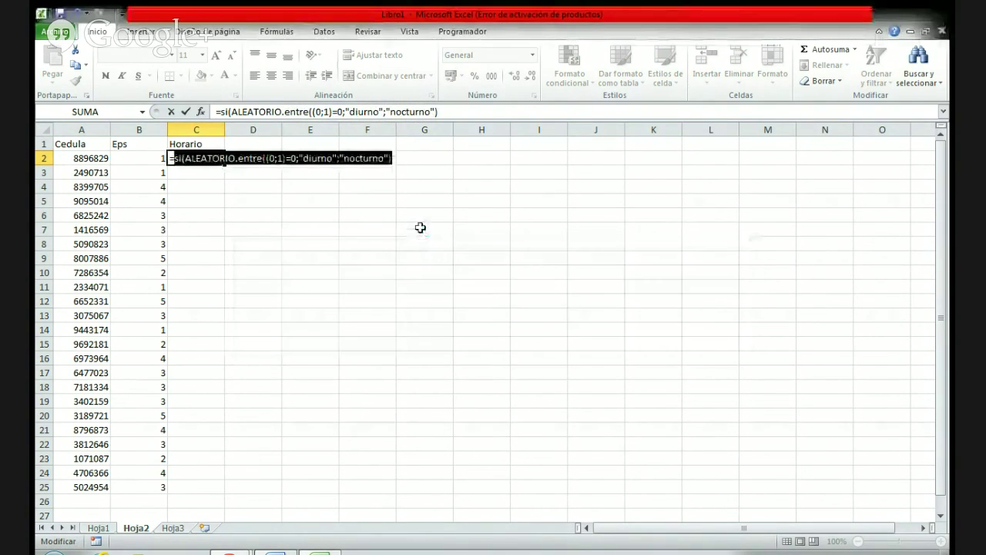
# Try to add a second closing parenthesis after (0;1) in the C2 formula
pyautogui.click(305, 157)
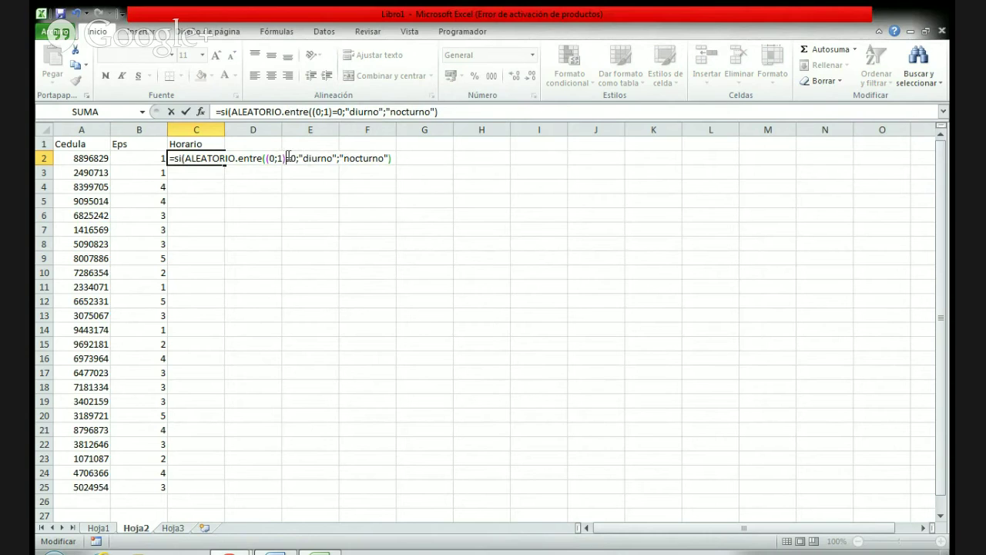
pyautogui.click(288, 157)
pyautogui.write(')')
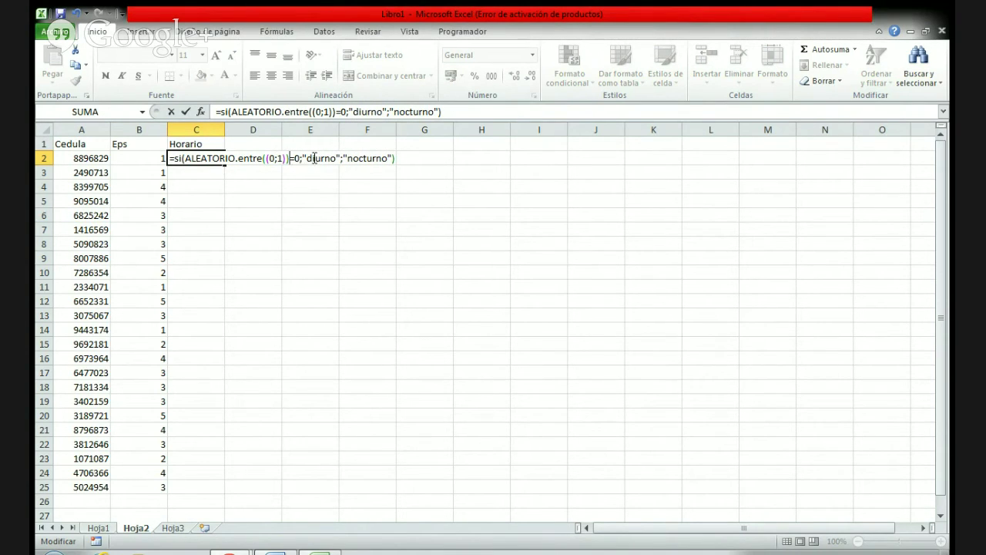
pyautogui.press('Return')
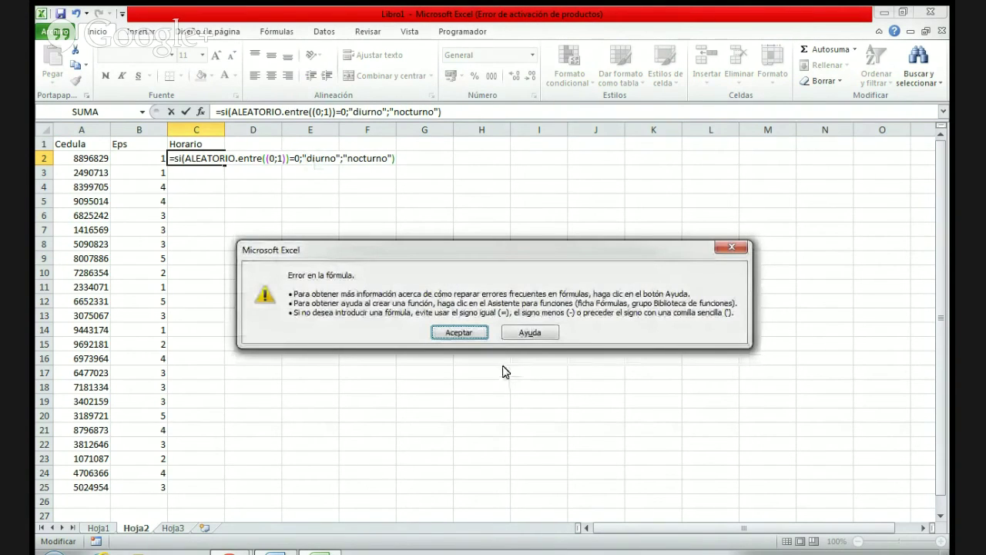
pyautogui.press('Return')
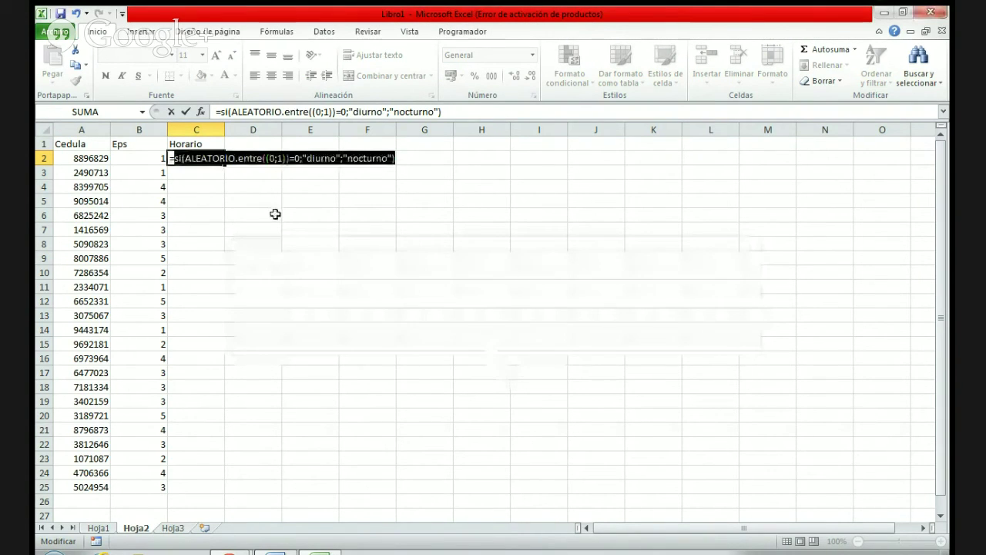
# Remove the doubled parentheses around 0;1 so C2 holds =SI(ALEATORIO.ENTRE(0;1)=0;"diurno";"nocturno")
pyautogui.click(198, 159)
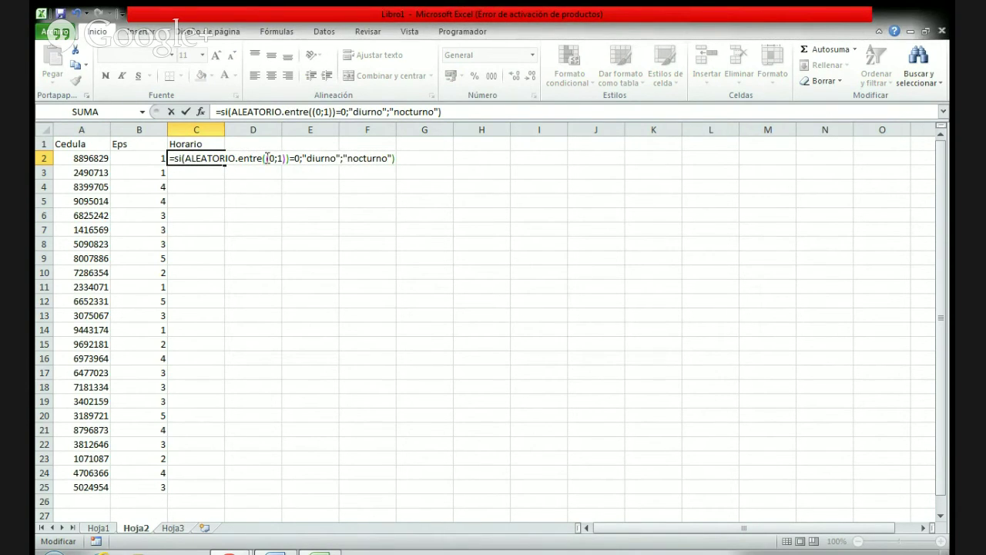
pyautogui.press('BackSpace')
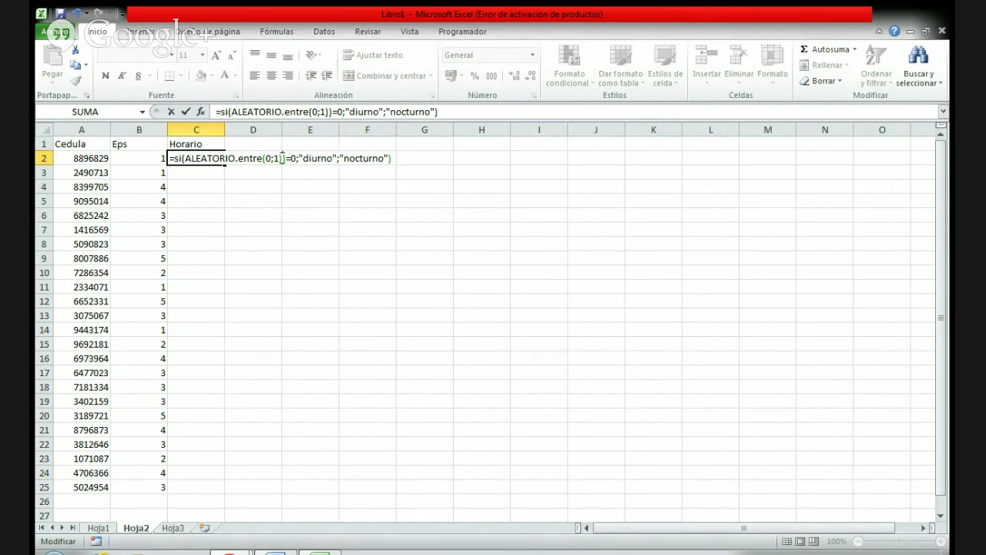
pyautogui.press('BackSpace')
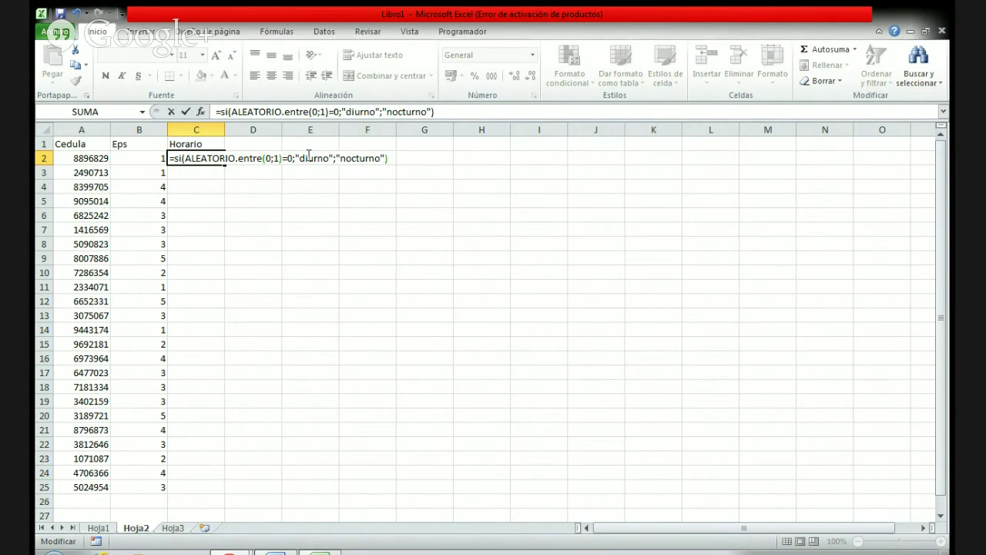
pyautogui.click(289, 159)
pyautogui.write(')')
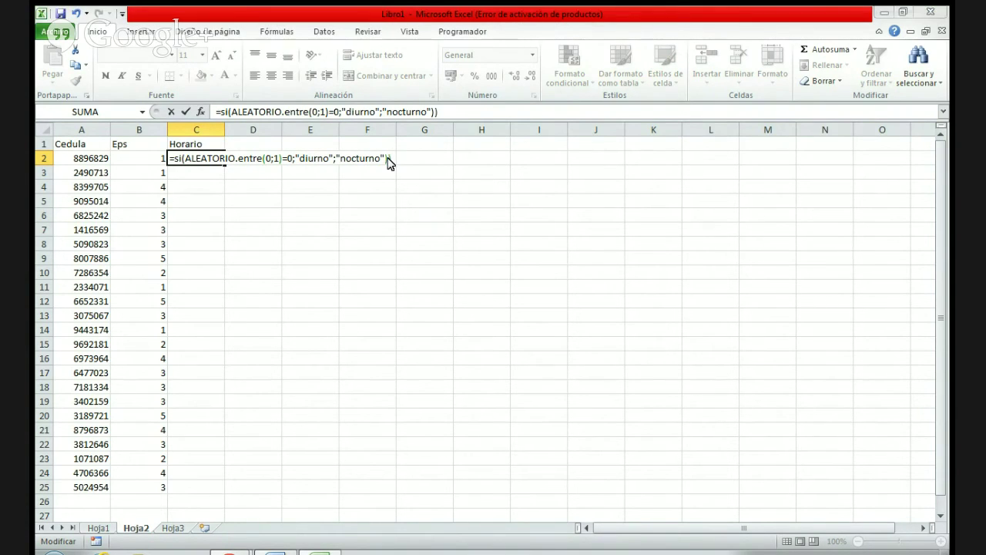
pyautogui.press('Return')
pyautogui.press('Return')
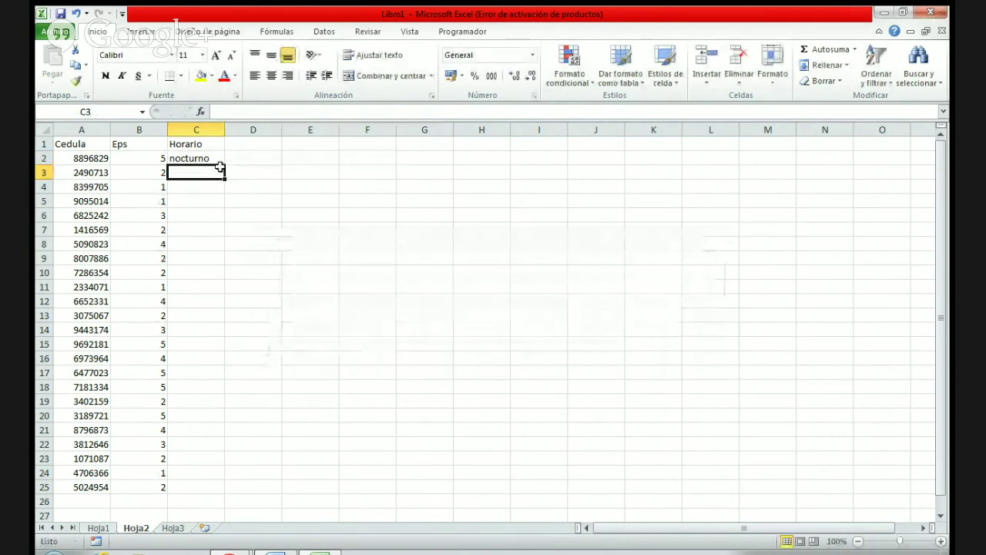
# Fill the C2 formula down the Horario column to C25
pyautogui.click(215, 157)
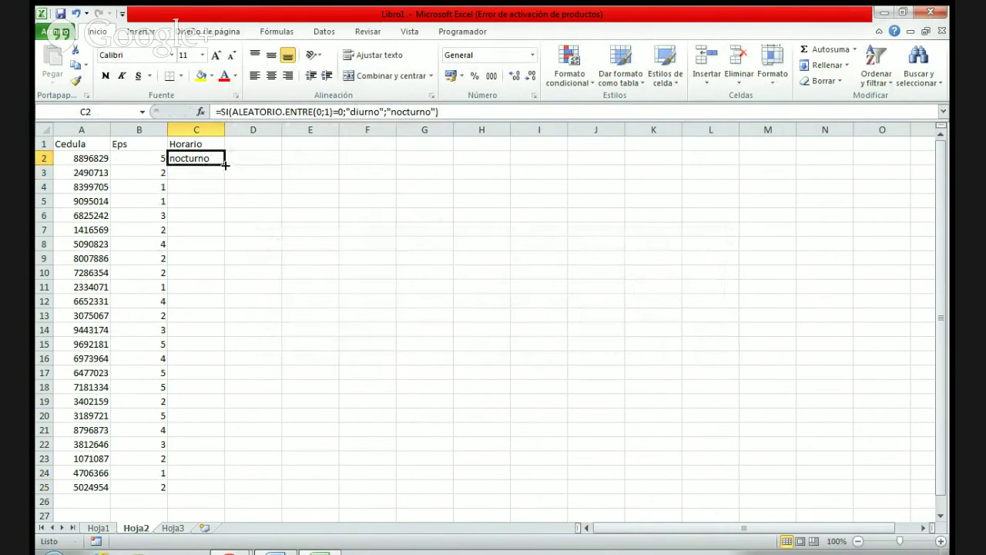
pyautogui.doubleClick(221, 159)
pyautogui.click(245, 146)
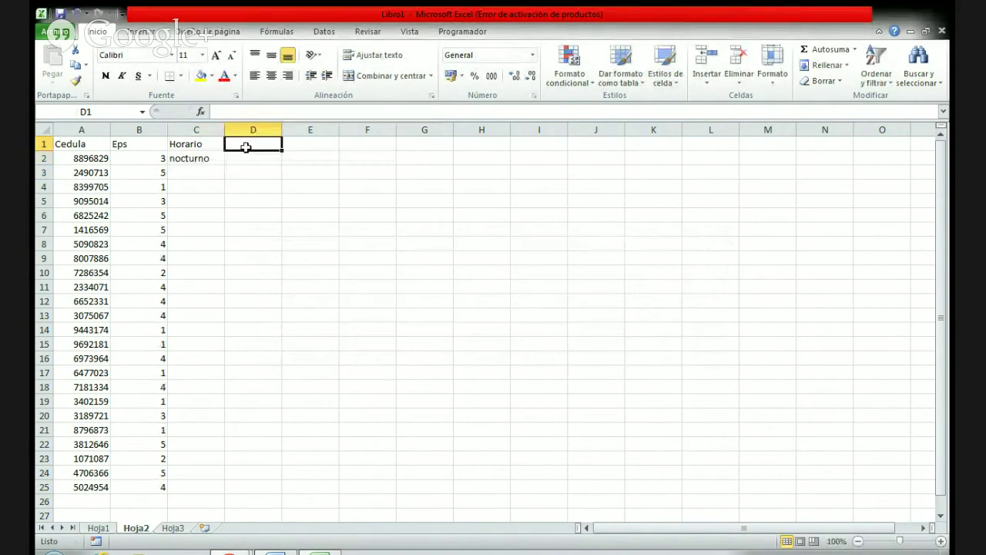
pyautogui.click(217, 158)
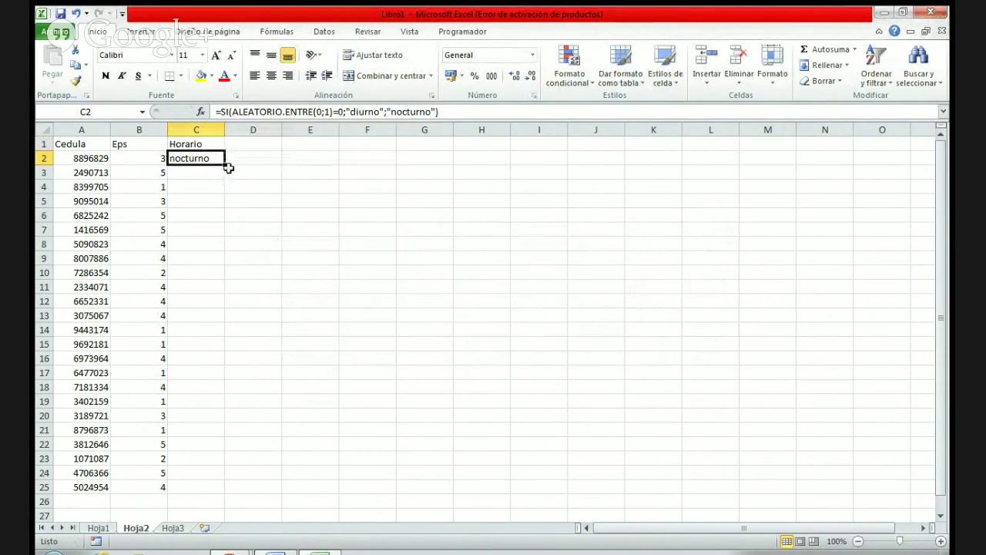
pyautogui.doubleClick(224, 165)
pyautogui.click(300, 242)
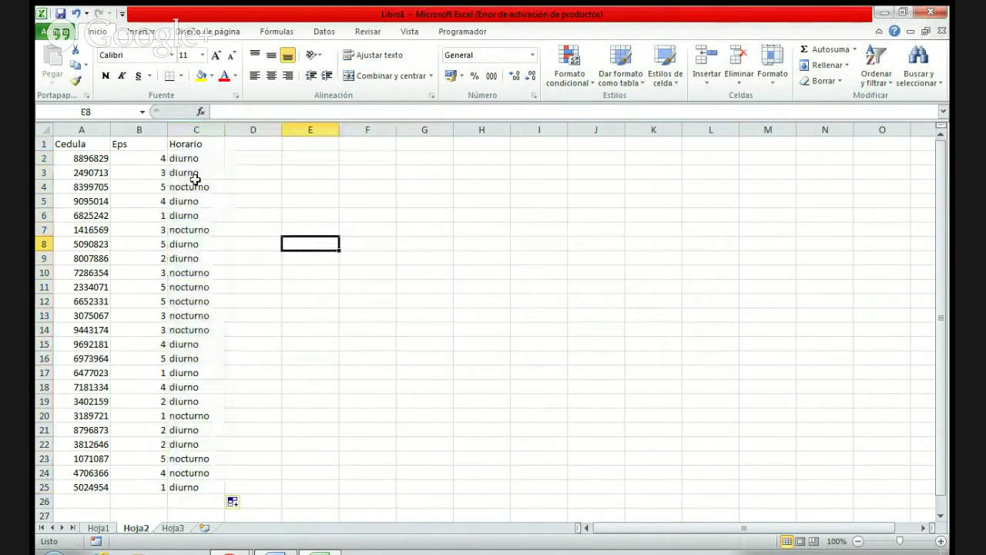
# Replace the random formulas in B2:C25 with their fixed values using a values-only special paste over the same range
pyautogui.moveTo(151, 157); pyautogui.dragTo(201, 484)
pyautogui.hotkey('ctrl', 'c')
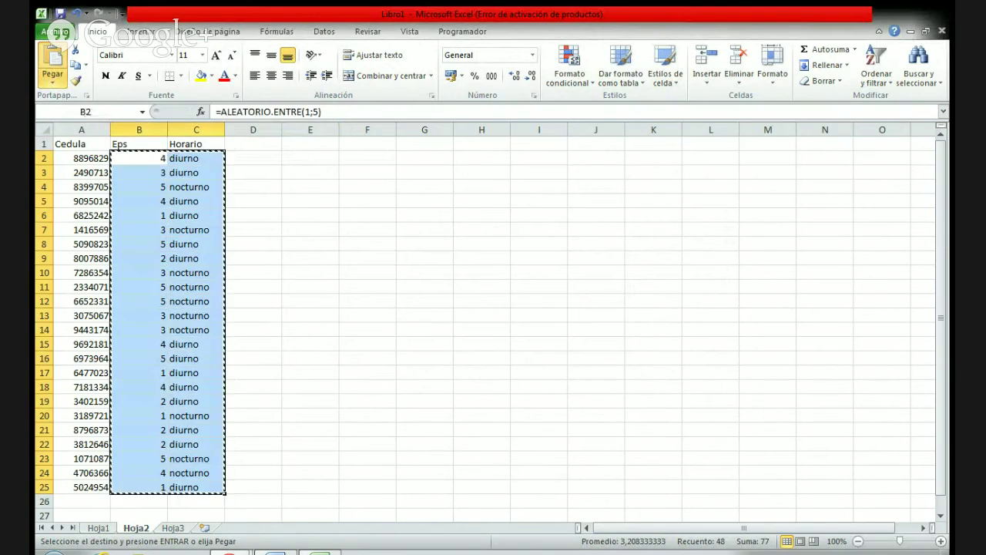
pyautogui.click(85, 243)
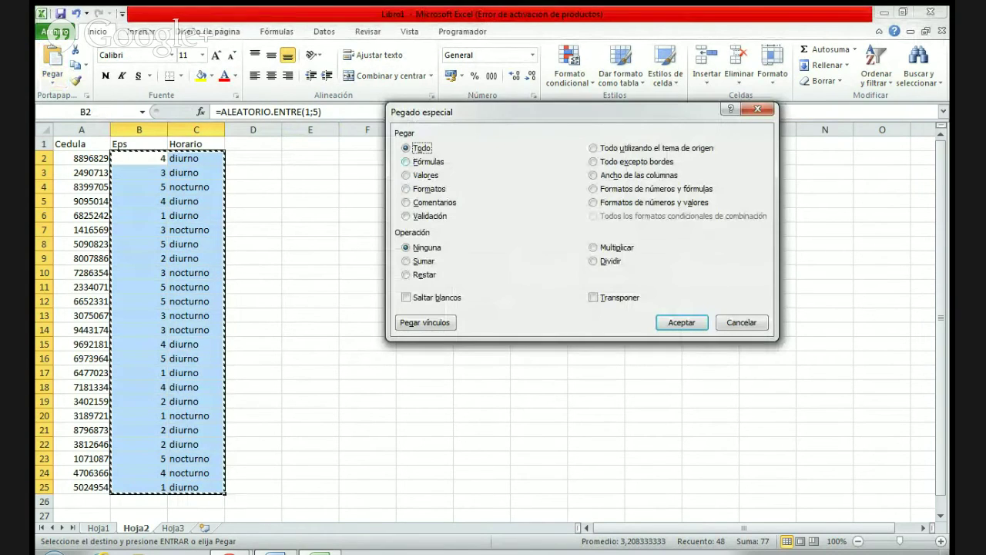
pyautogui.press('v')
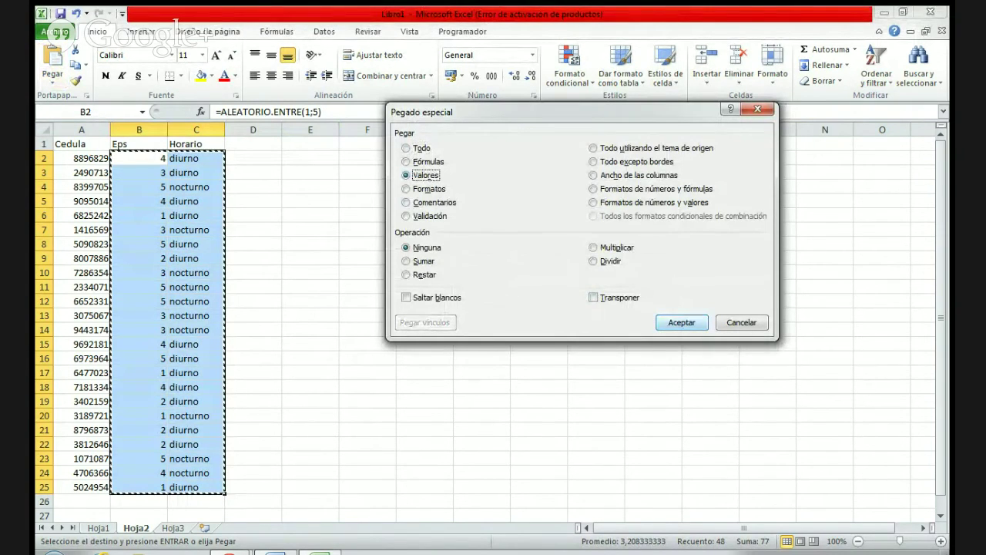
pyautogui.click(678, 322)
pyautogui.click(276, 316)
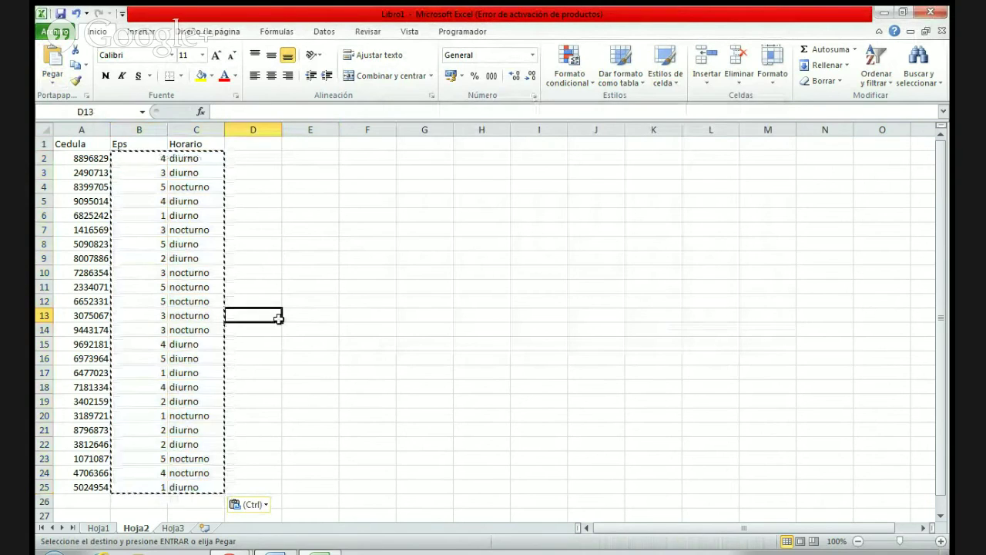
pyautogui.press('Escape')
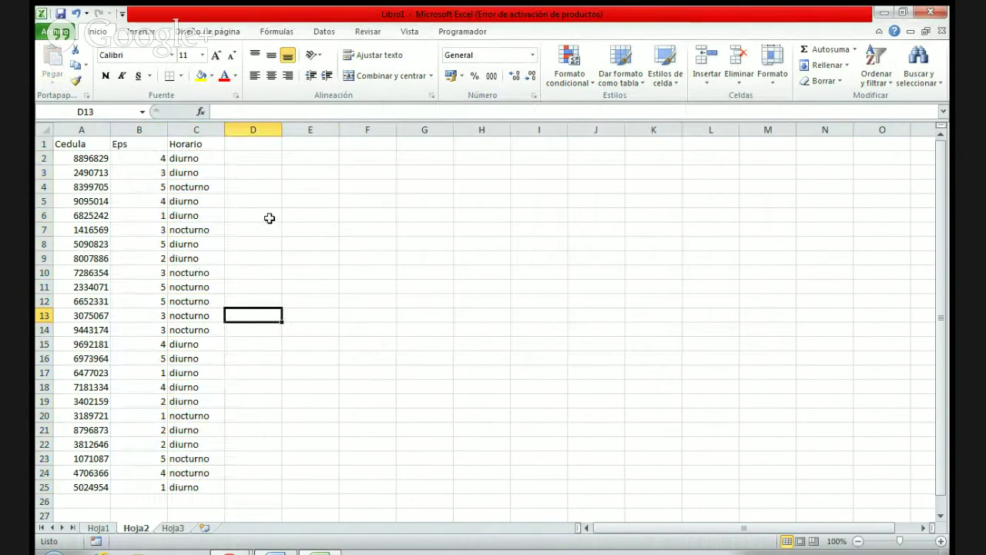
# Rename the sheet Hoja1 as Base1 and the sheet Hoja2 as Base2
pyautogui.click(87, 171)
pyautogui.click(86, 158)
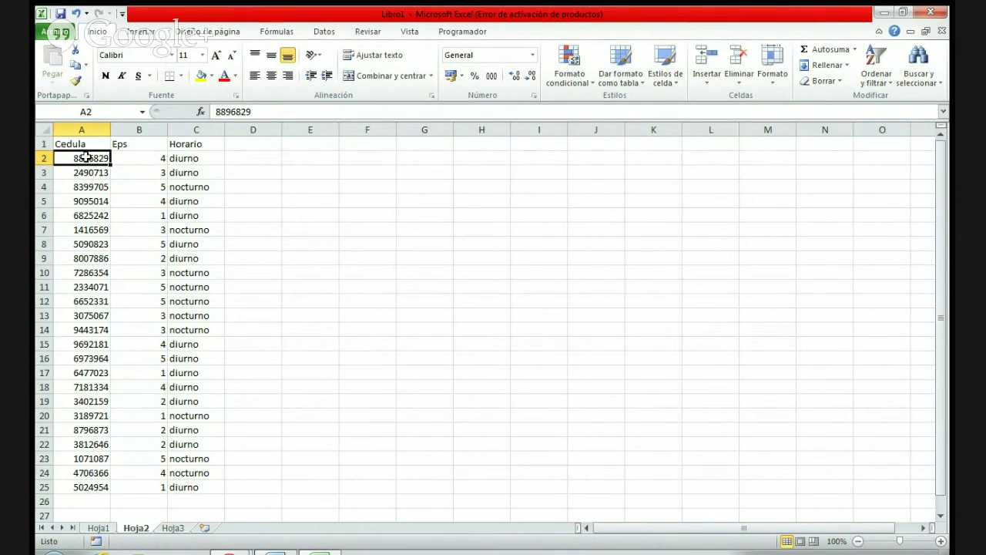
pyautogui.click(98, 529)
pyautogui.write('Base1')
pyautogui.click(136, 529)
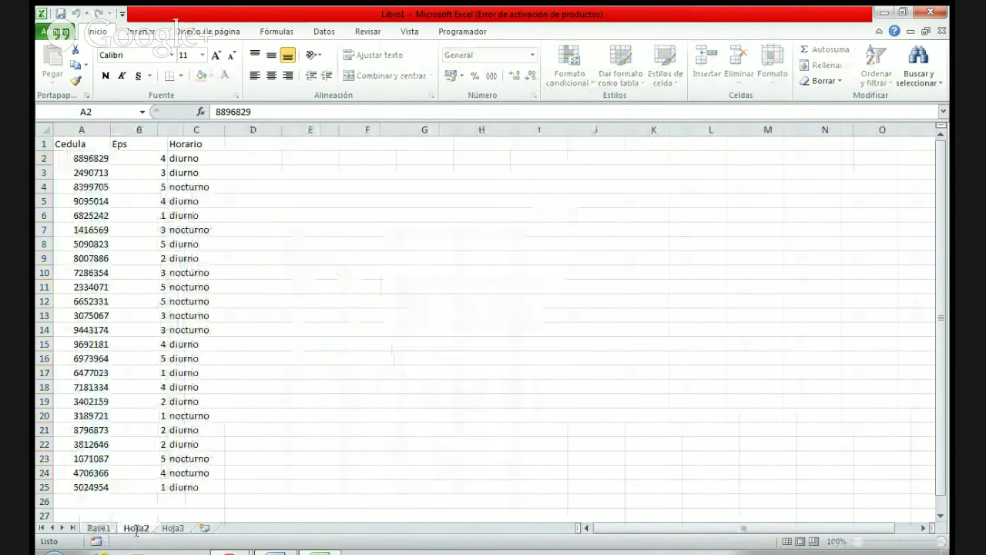
pyautogui.doubleClick(136, 528)
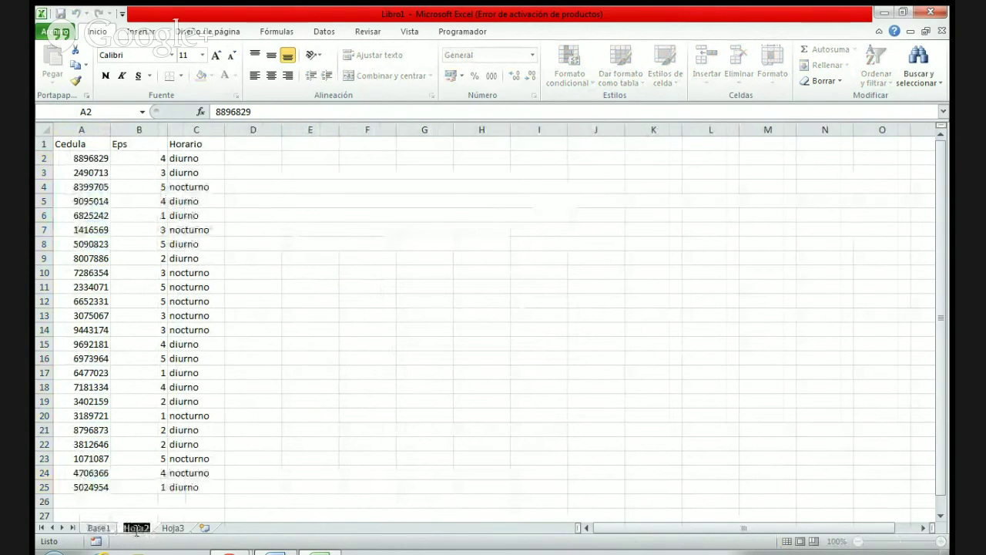
pyautogui.write('Base2')
pyautogui.press('Return')
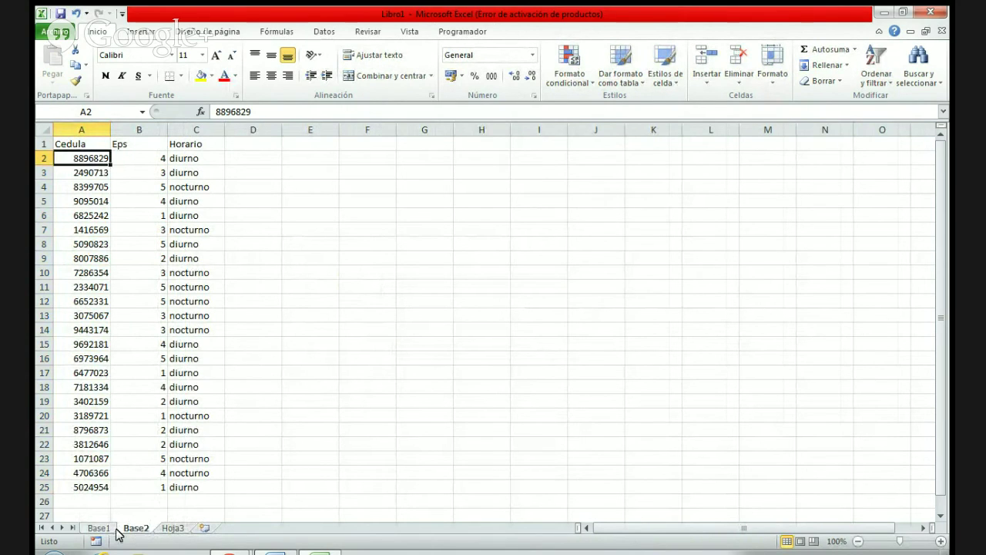
# Compare the Base1 and Base2 sheets, examining the shared Cedula column and the Eps and Horario data in Base2
pyautogui.click(98, 529)
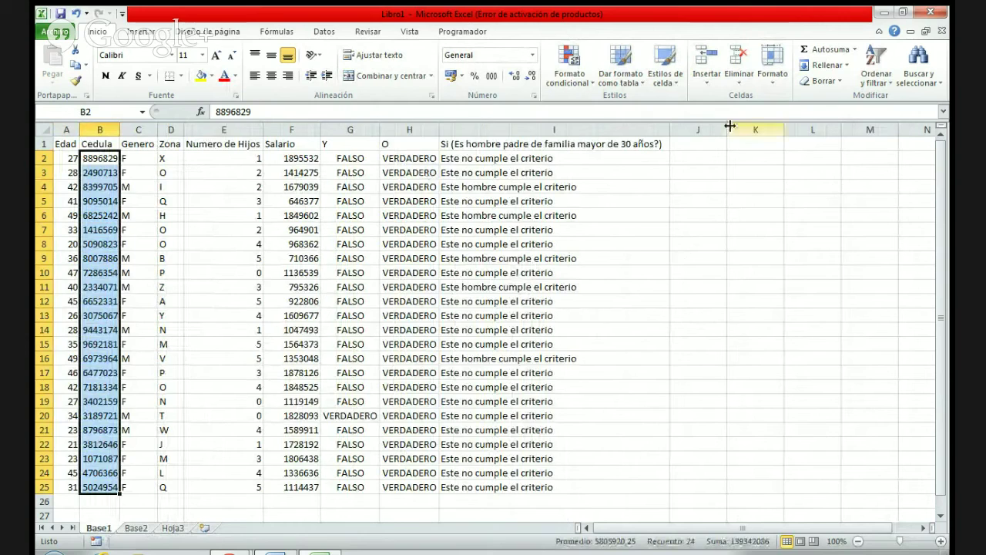
pyautogui.click(697, 158)
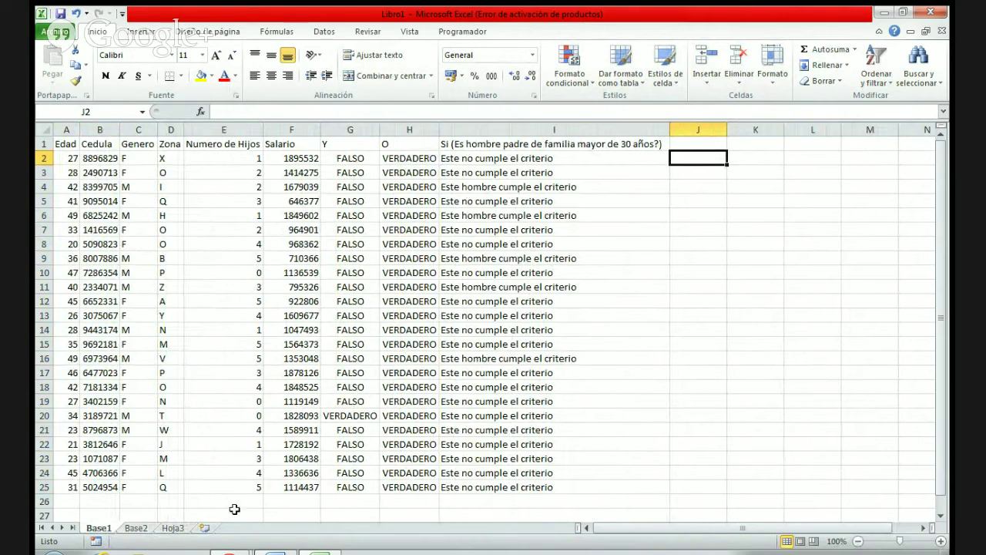
pyautogui.click(136, 528)
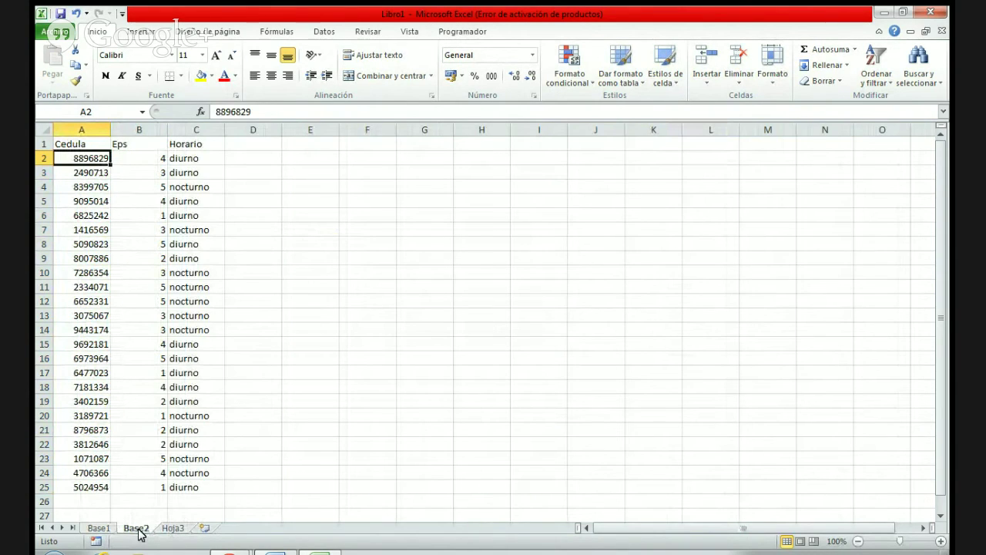
pyautogui.click(98, 529)
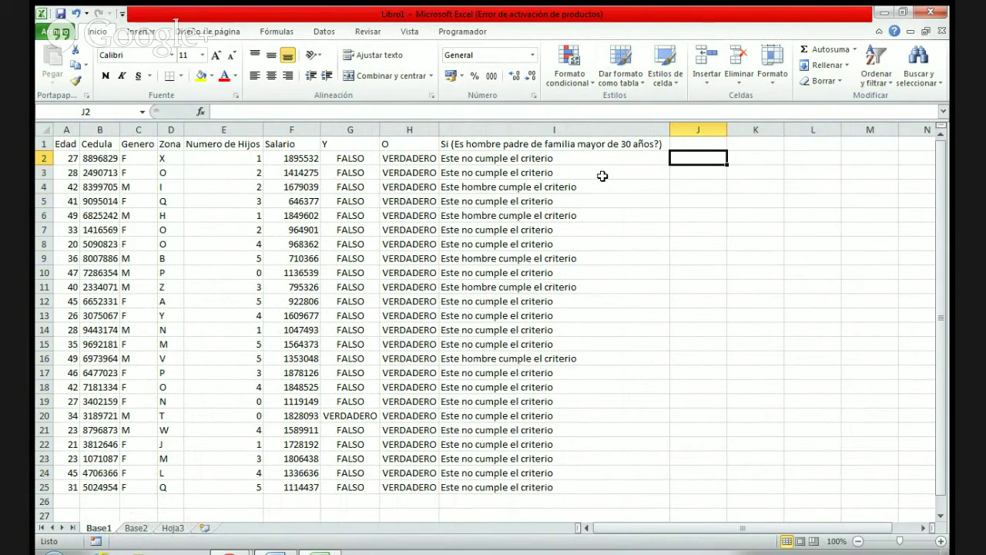
pyautogui.click(136, 527)
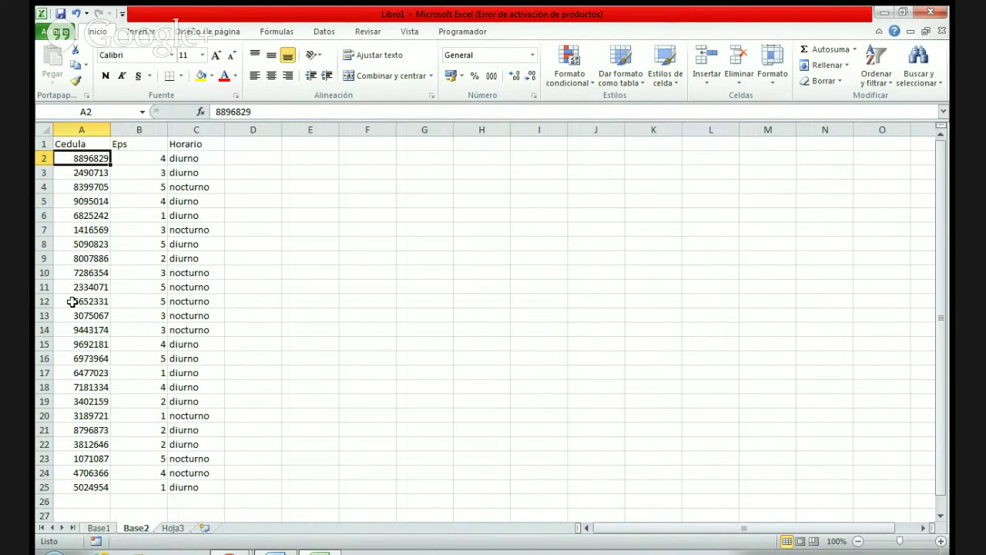
pyautogui.click(98, 529)
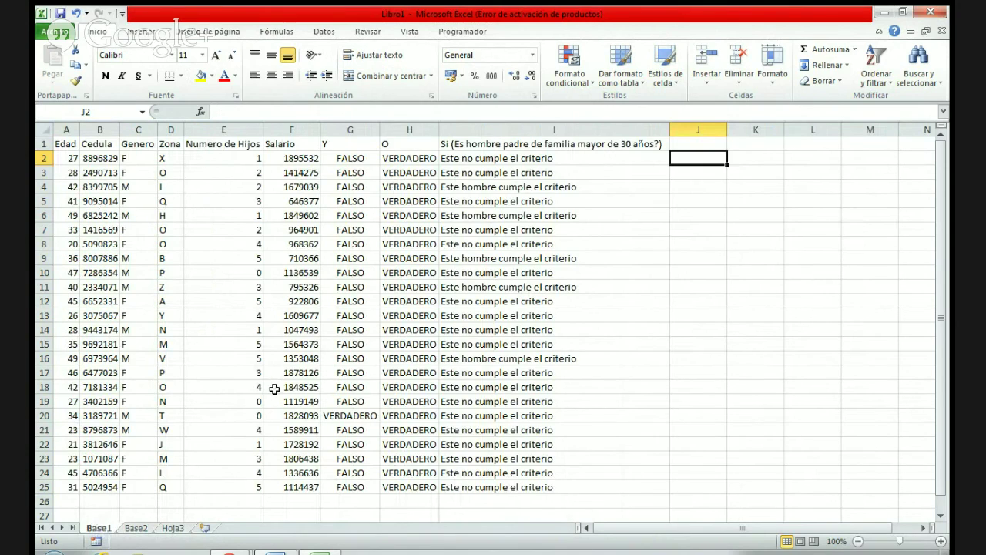
pyautogui.click(89, 160)
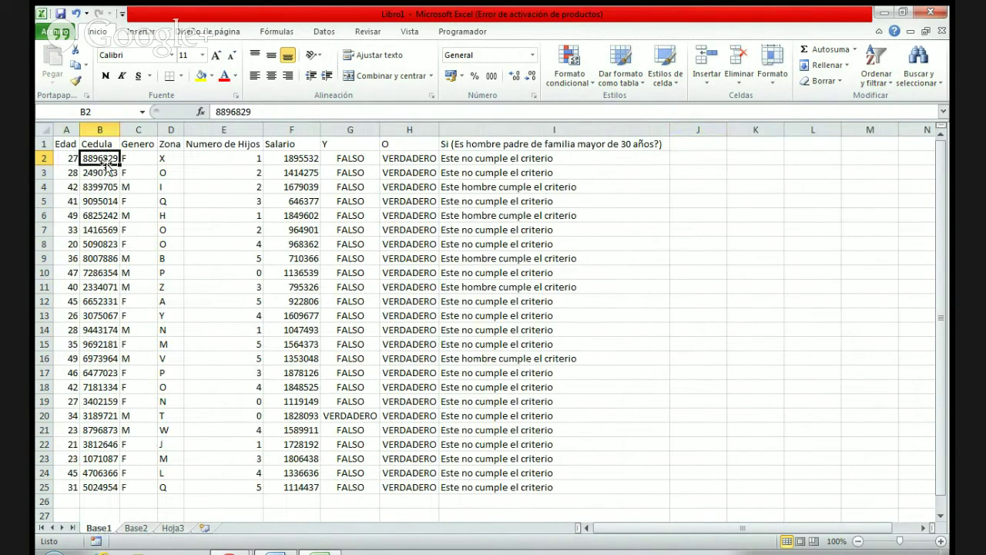
pyautogui.click(136, 528)
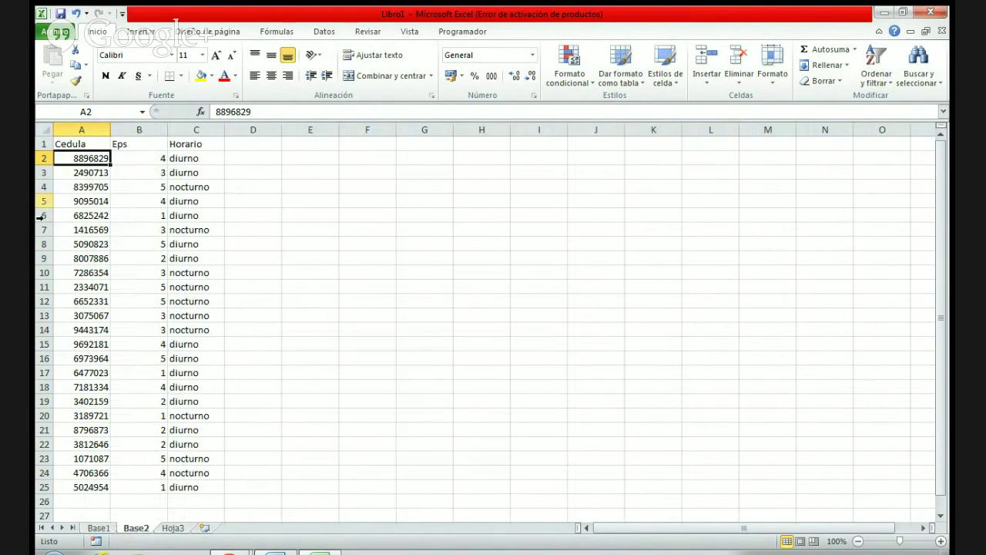
pyautogui.click(134, 158)
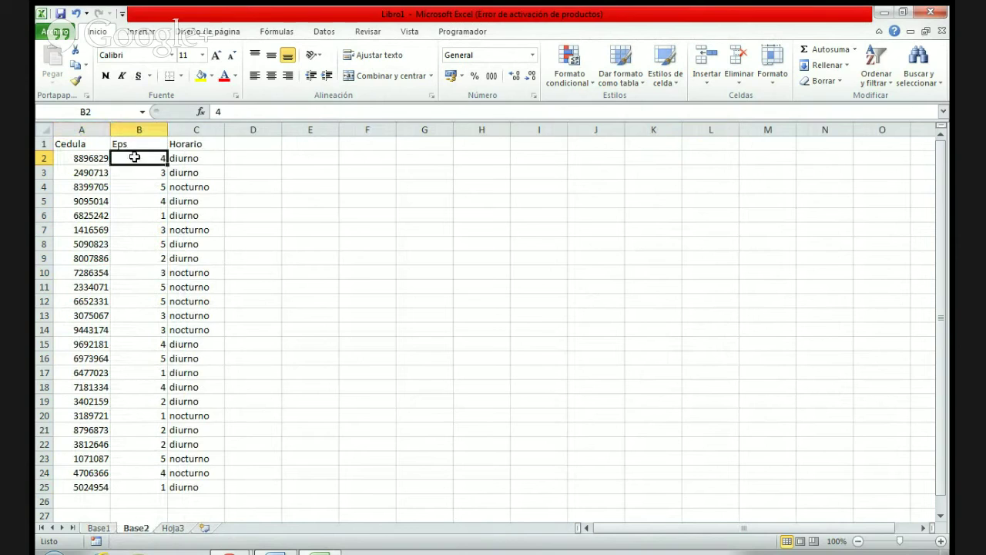
pyautogui.click(186, 161)
pyautogui.click(91, 161)
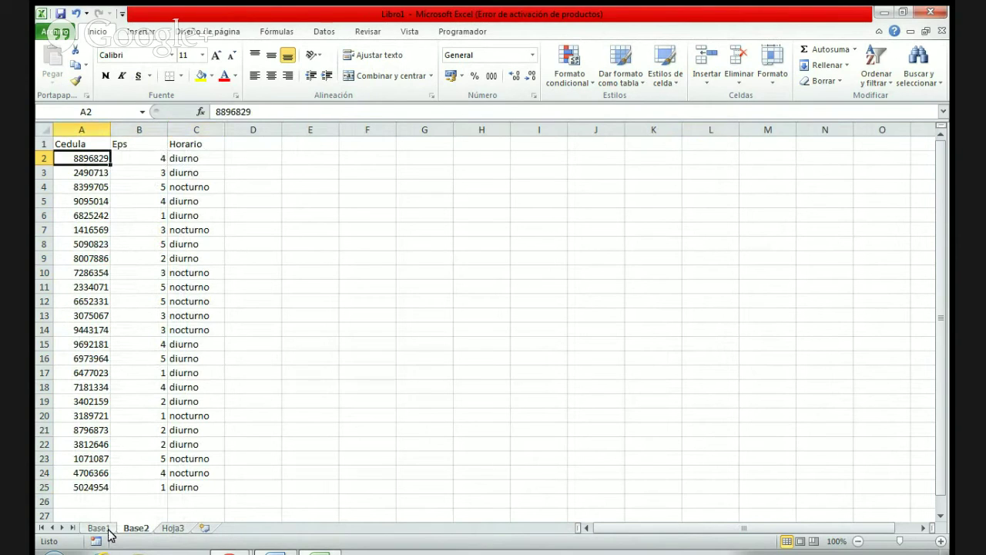
# Enter the column header Eps in cell J1 of the Base1 sheet
pyautogui.click(100, 529)
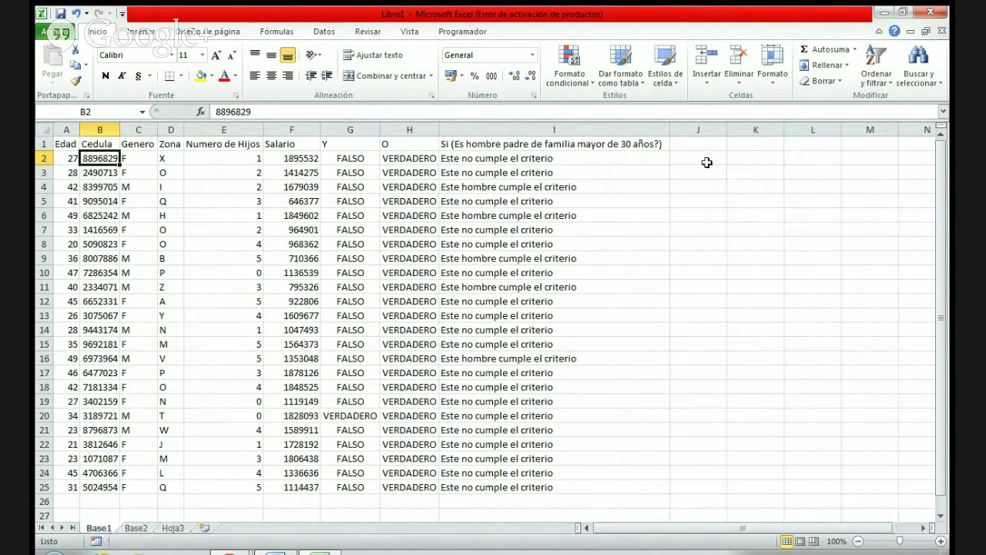
pyautogui.click(702, 157)
pyautogui.click(695, 144)
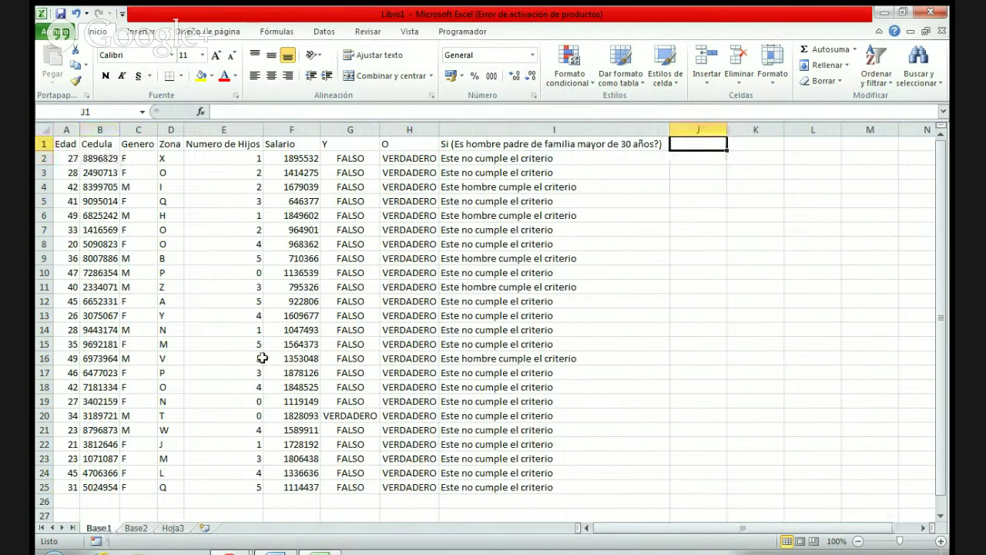
pyautogui.click(137, 529)
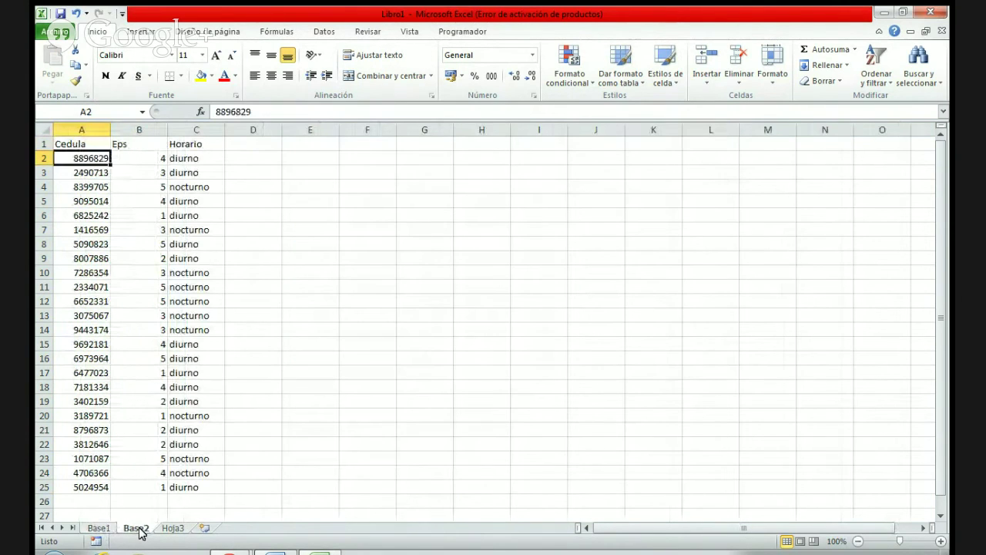
pyautogui.click(95, 528)
pyautogui.press('Right')
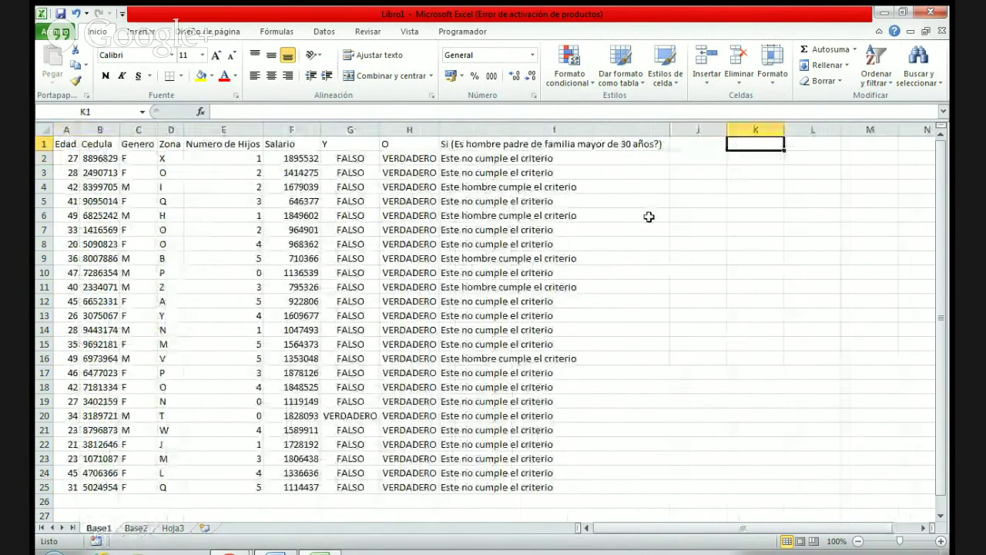
pyautogui.press('Left')
pyautogui.write('Eps')
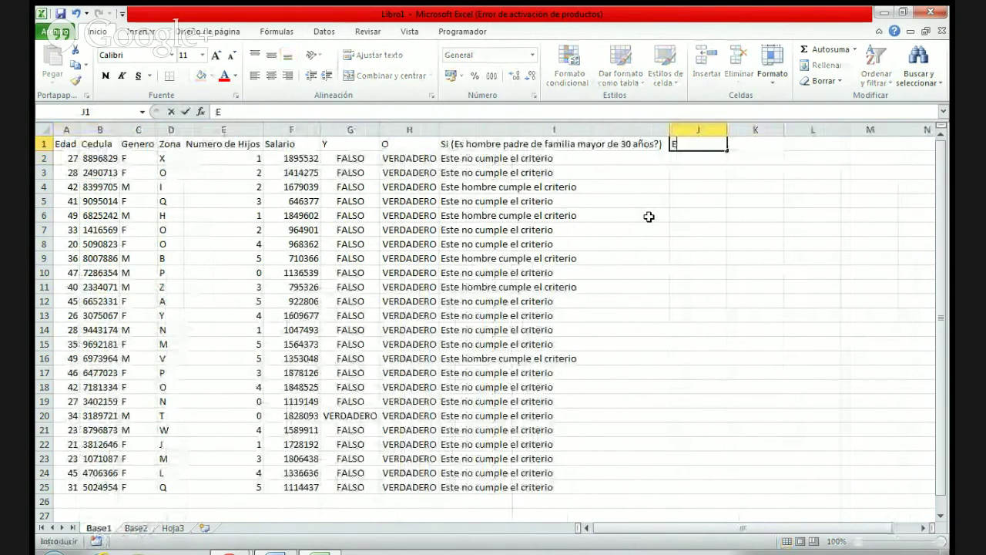
pyautogui.press('Right')
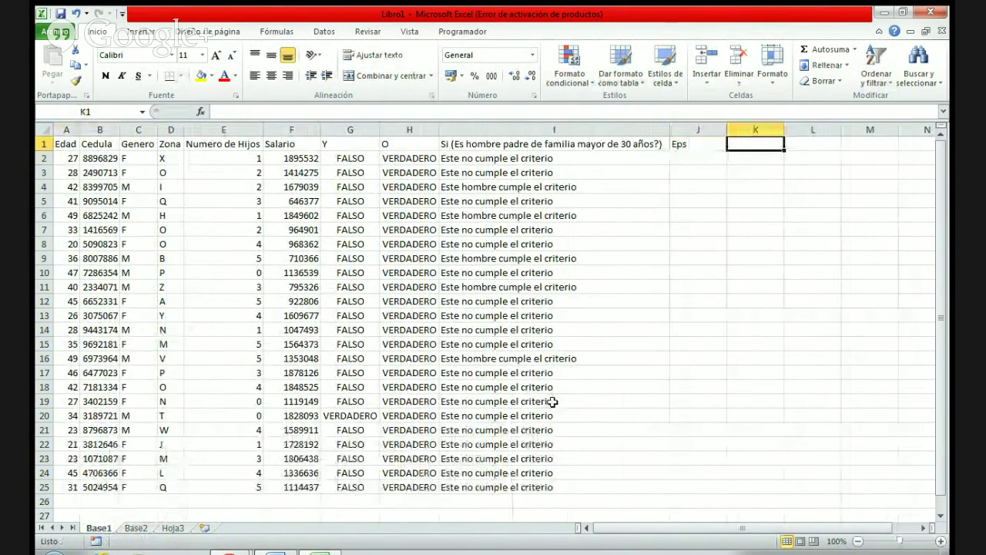
# Enter the column header Horario in cell K1 of the Base1 sheet
pyautogui.click(135, 528)
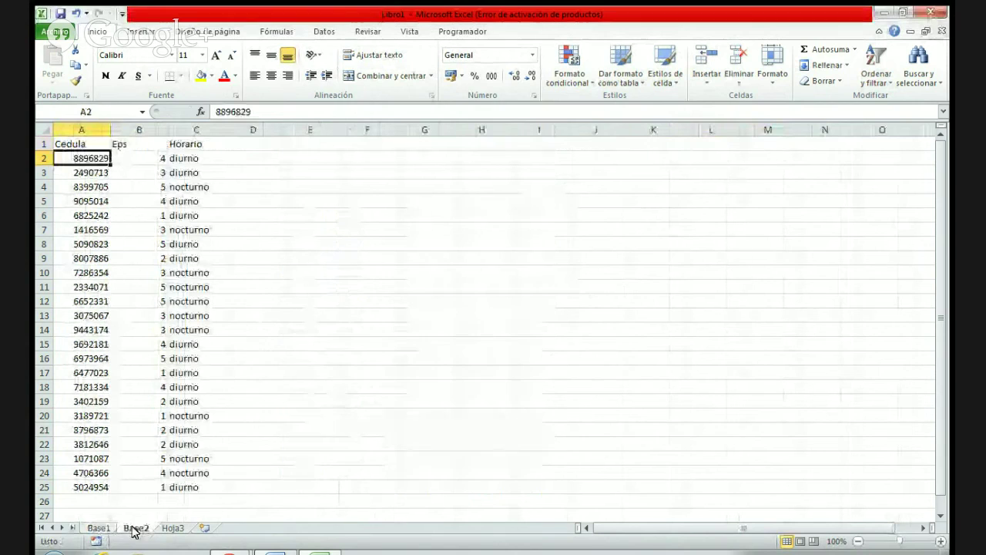
pyautogui.click(98, 528)
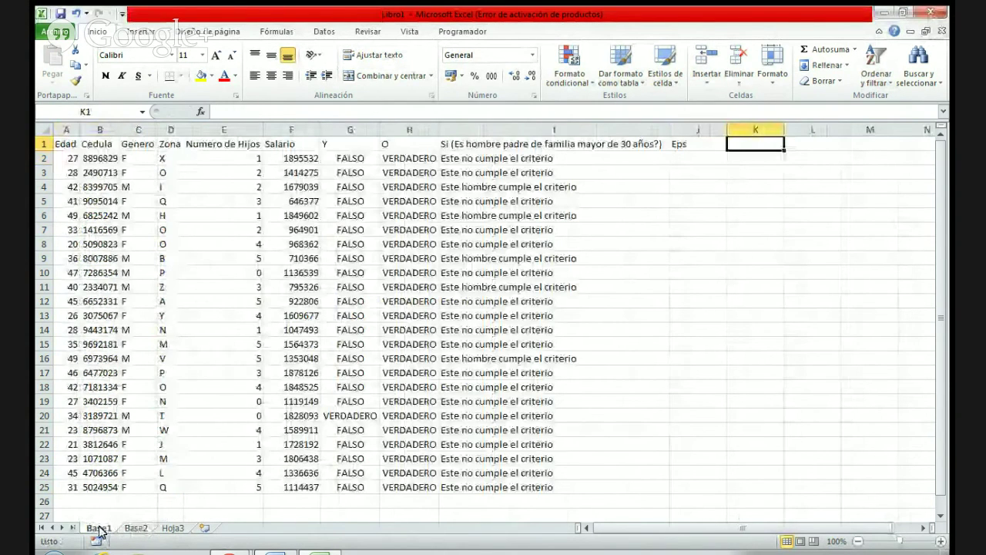
pyautogui.write('Horario')
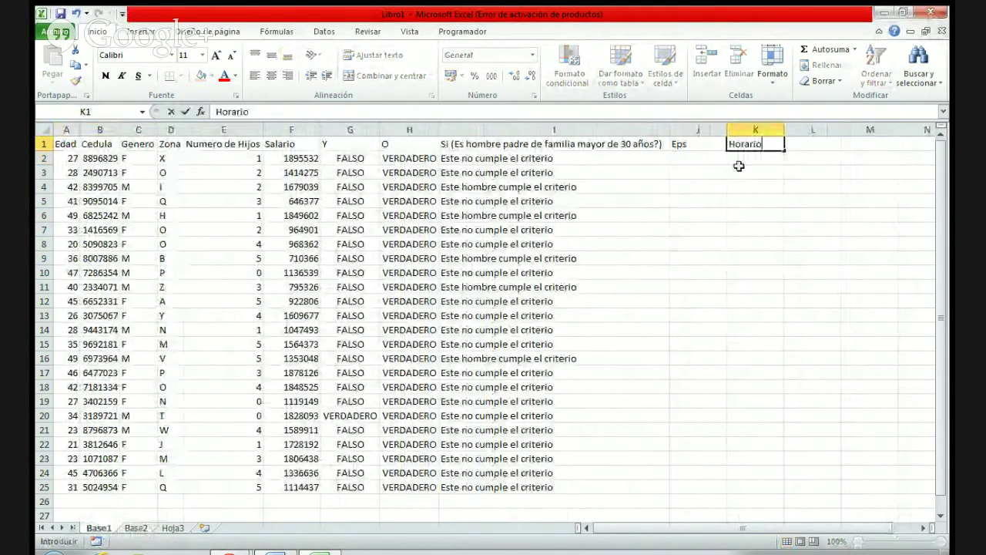
pyautogui.press('Return')
pyautogui.click(706, 159)
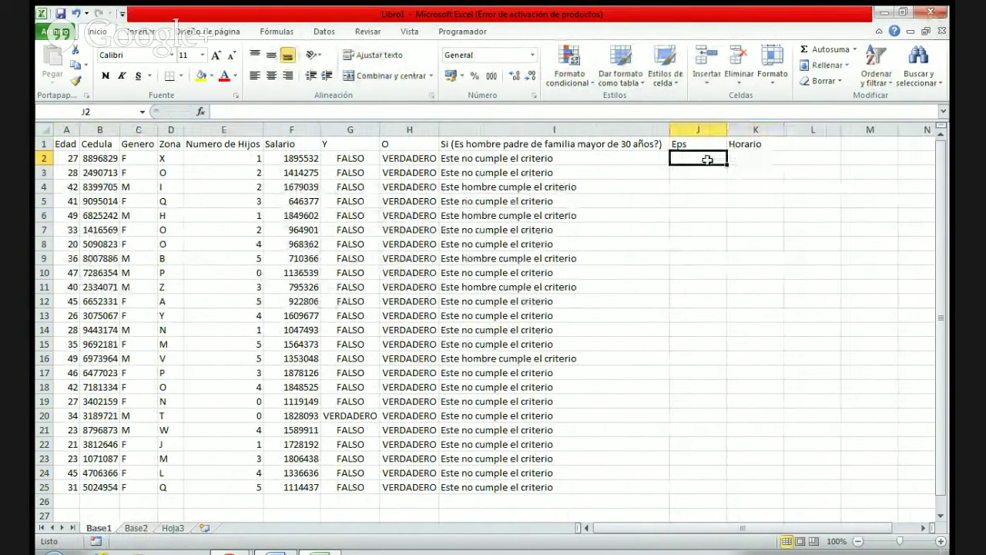
pyautogui.write('=c')
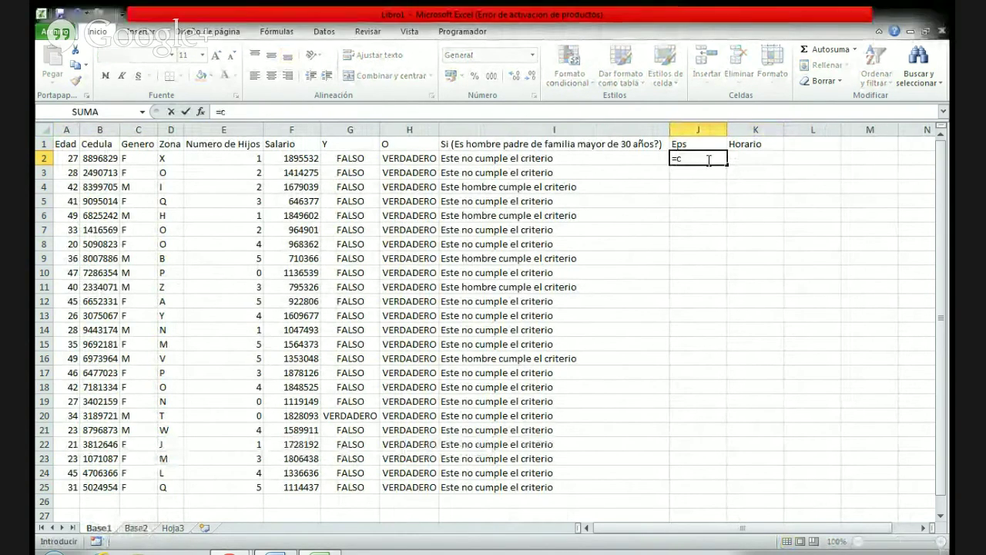
pyautogui.write('on')
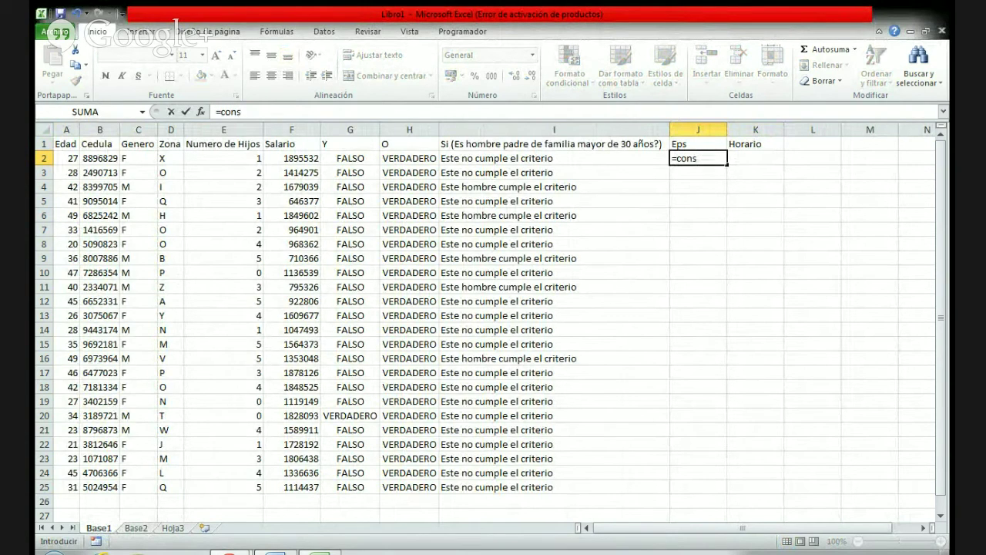
pyautogui.write('s')
pyautogui.press('Down')
pyautogui.press('Tab')
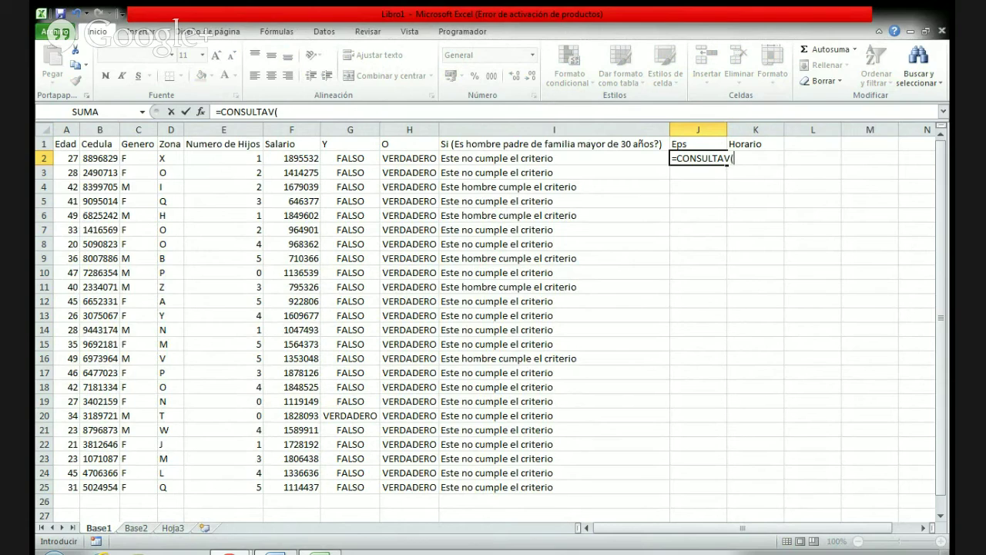
pyautogui.click(98, 160)
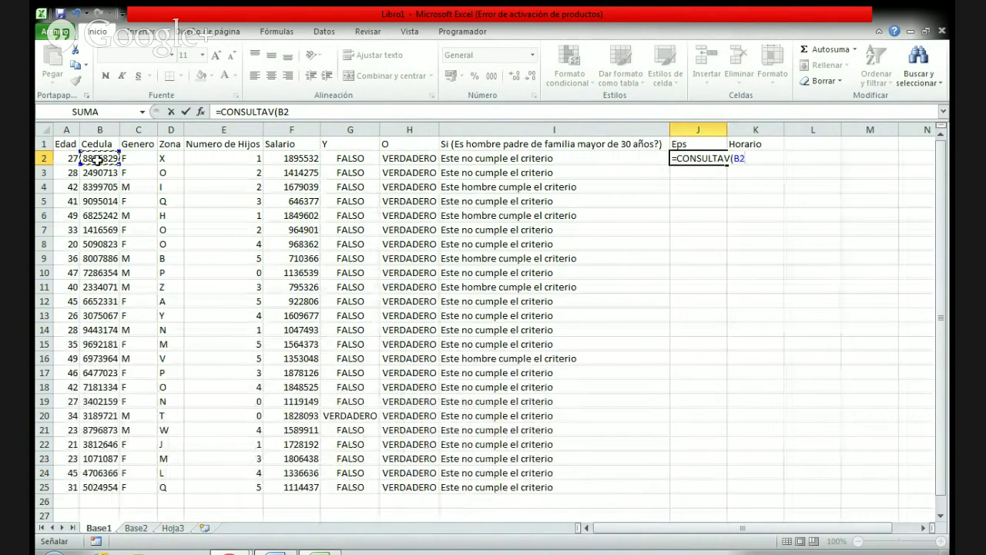
pyautogui.press('Escape')
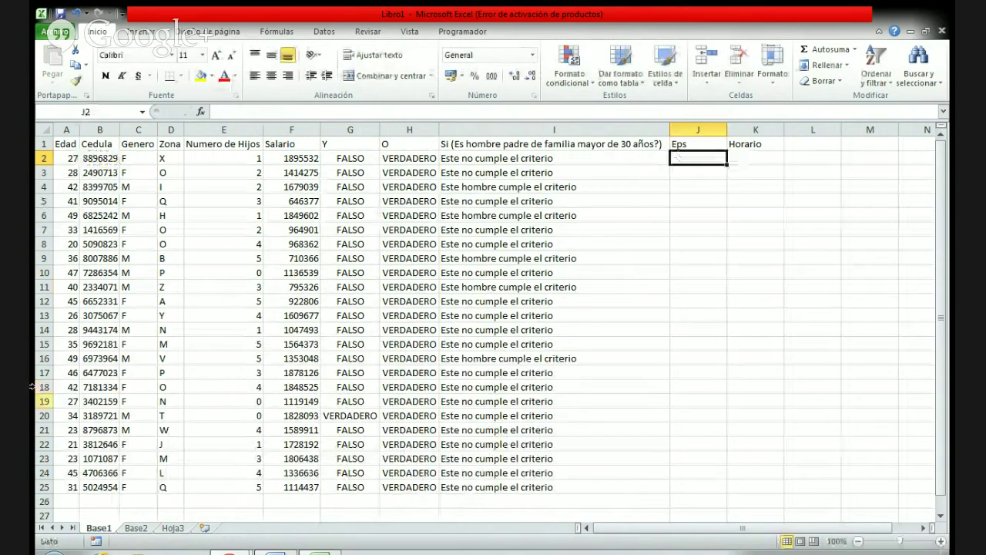
# Check the Cedula column in the Base1 sheet against the Cedula column in the Base2 sheet
pyautogui.click(136, 528)
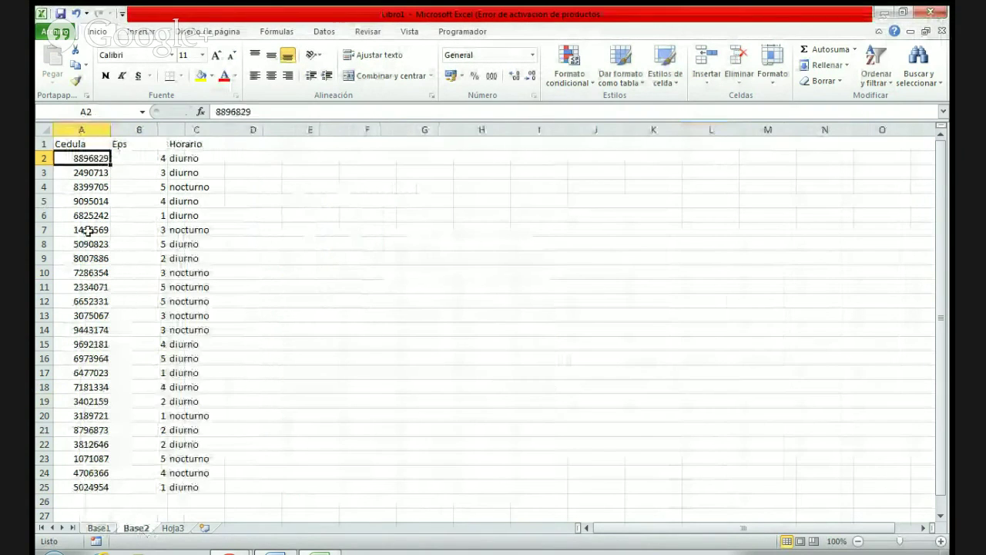
pyautogui.click(96, 541)
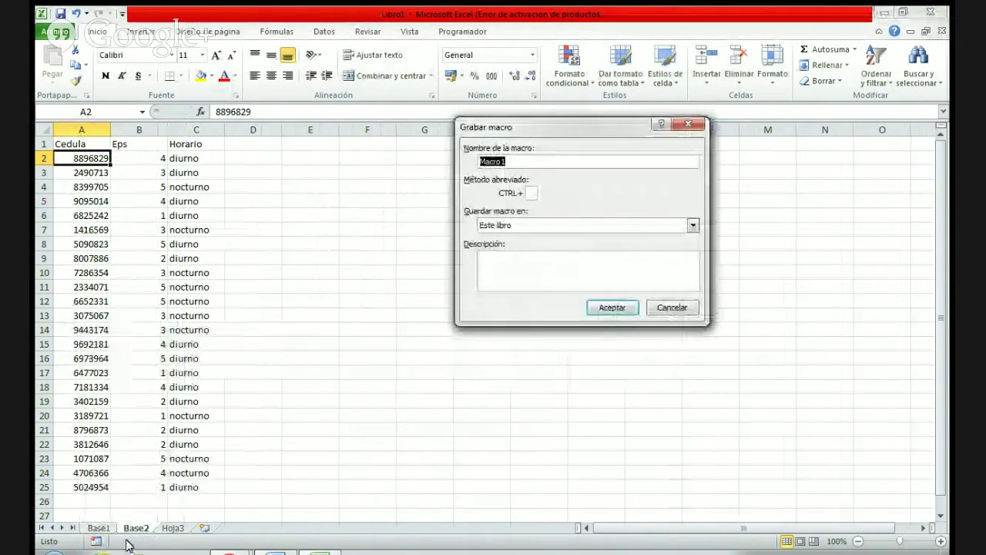
pyautogui.press('Return')
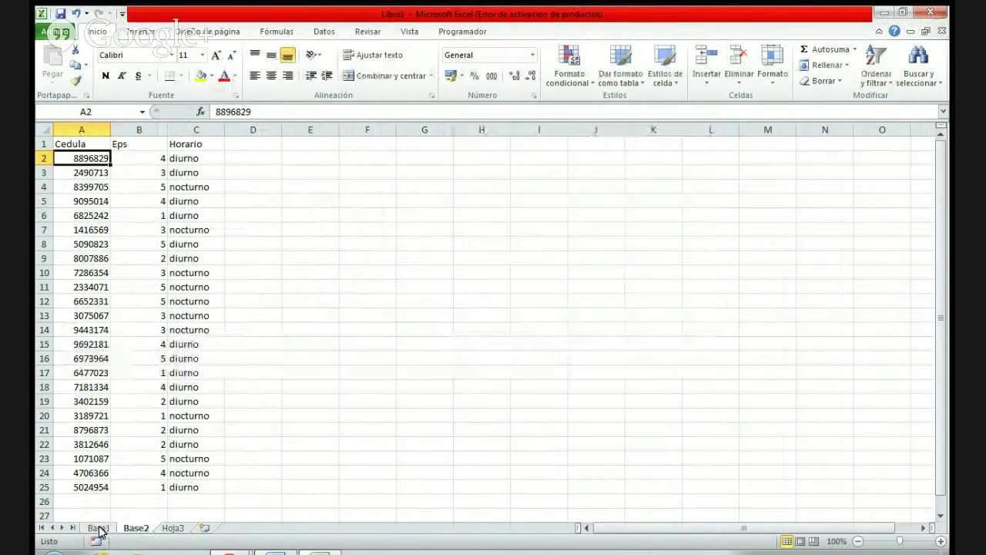
pyautogui.click(98, 528)
pyautogui.click(100, 144)
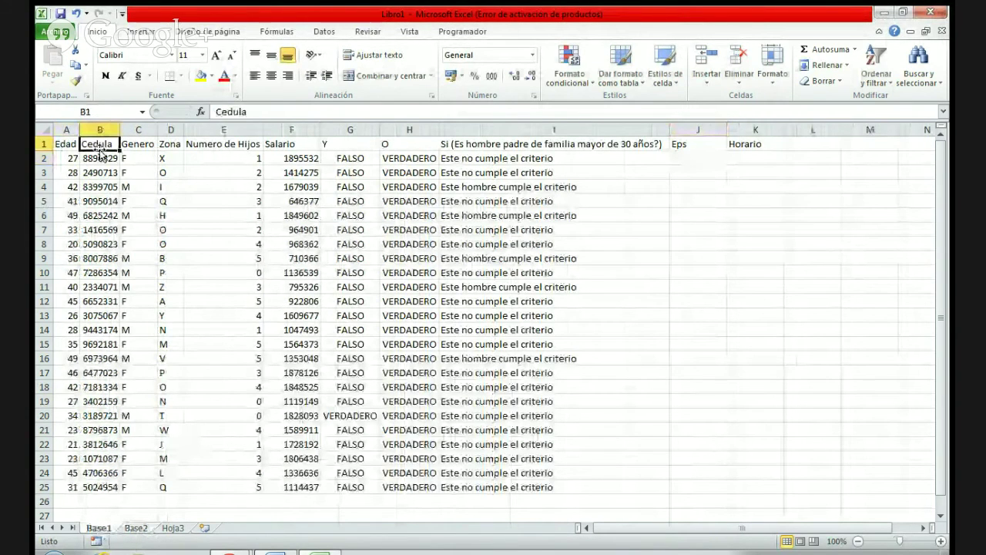
pyautogui.hotkey('ctrl', 'Down')
pyautogui.click(121, 528)
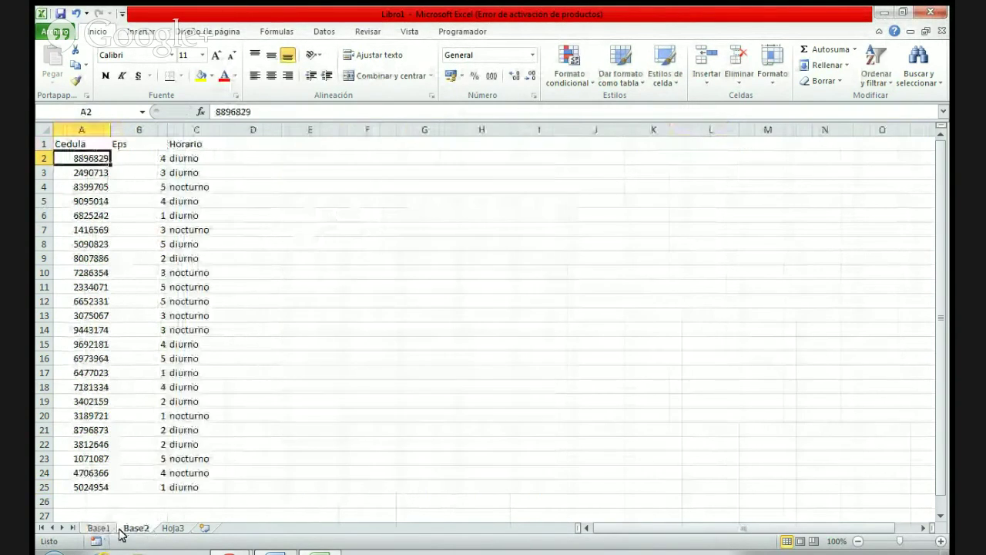
pyautogui.click(98, 527)
# Start a CONSULTAV formula in cell J2 of Base1 with the Cedula in B2 as the lookup value
pyautogui.click(717, 156)
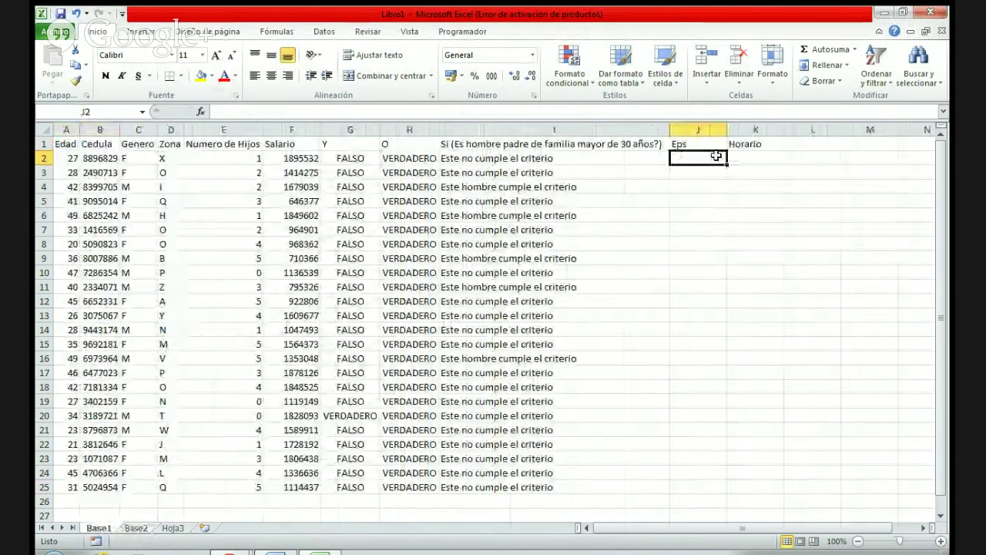
pyautogui.write('=')
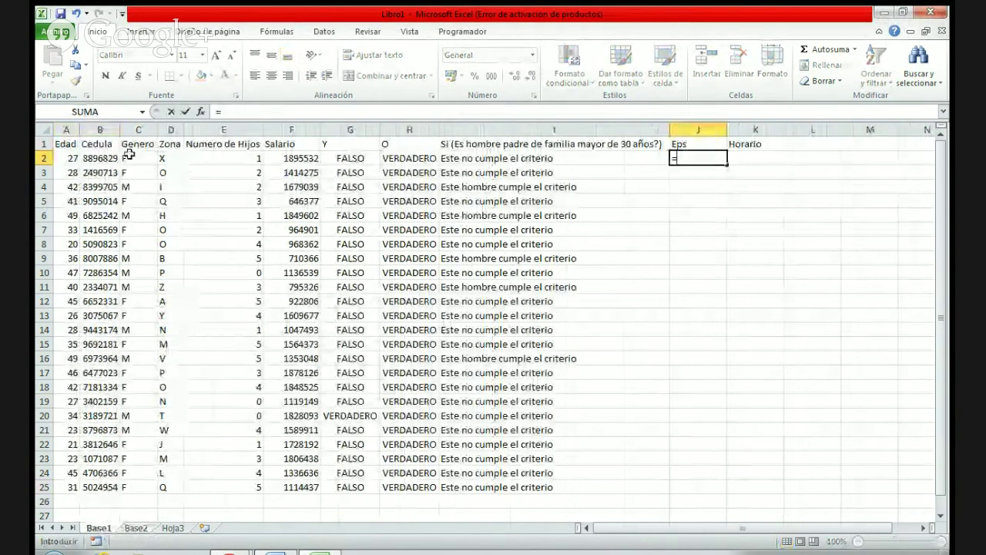
pyautogui.write('con')
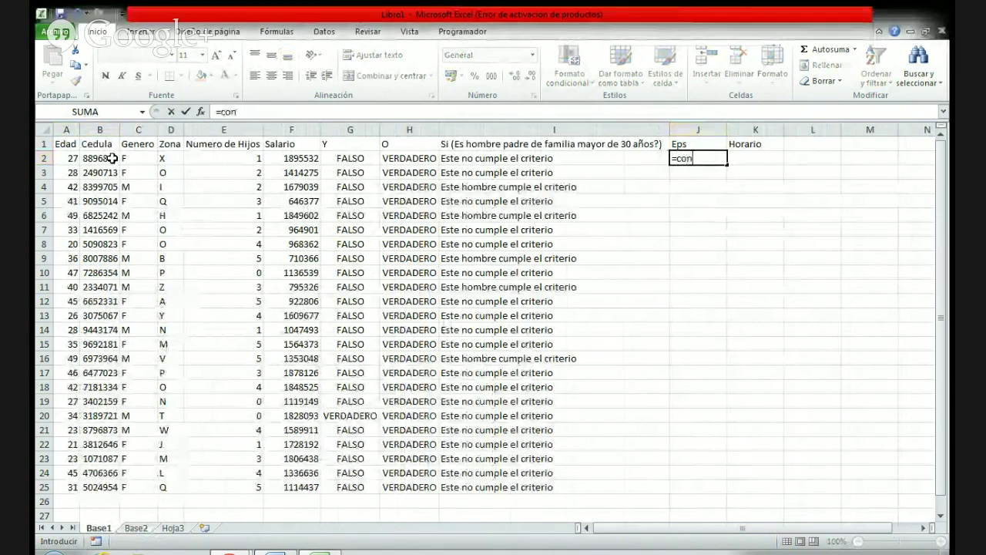
pyautogui.write('sultav(')
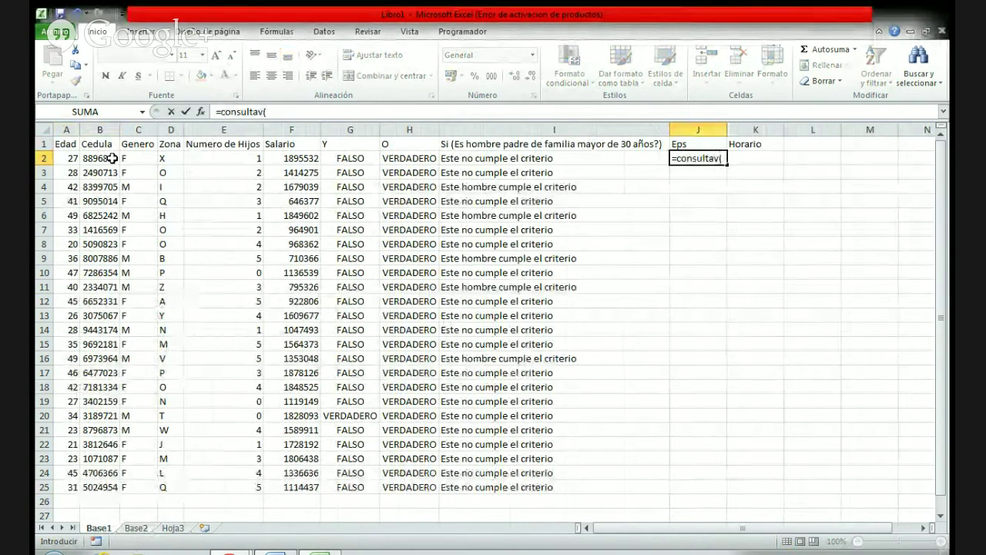
pyautogui.click(90, 158)
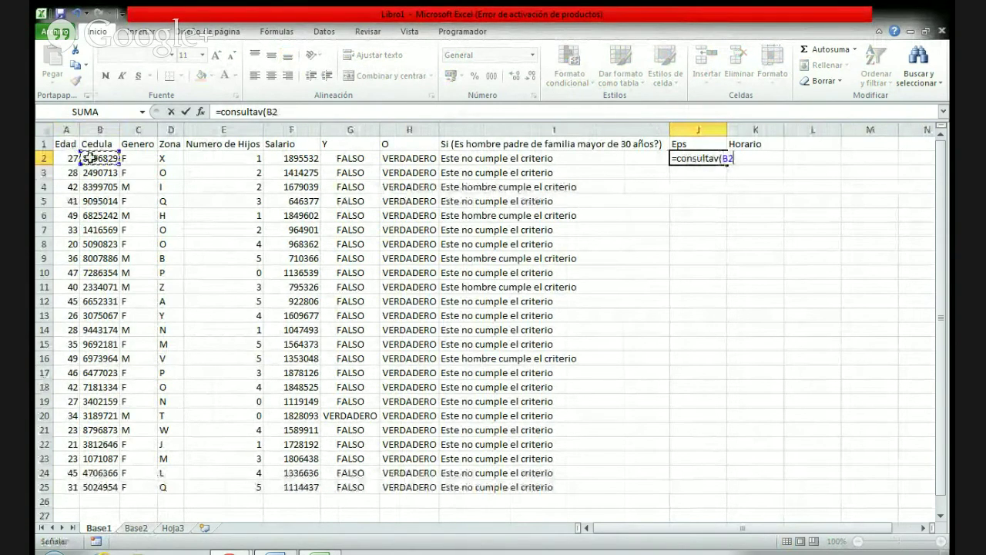
pyautogui.write(';')
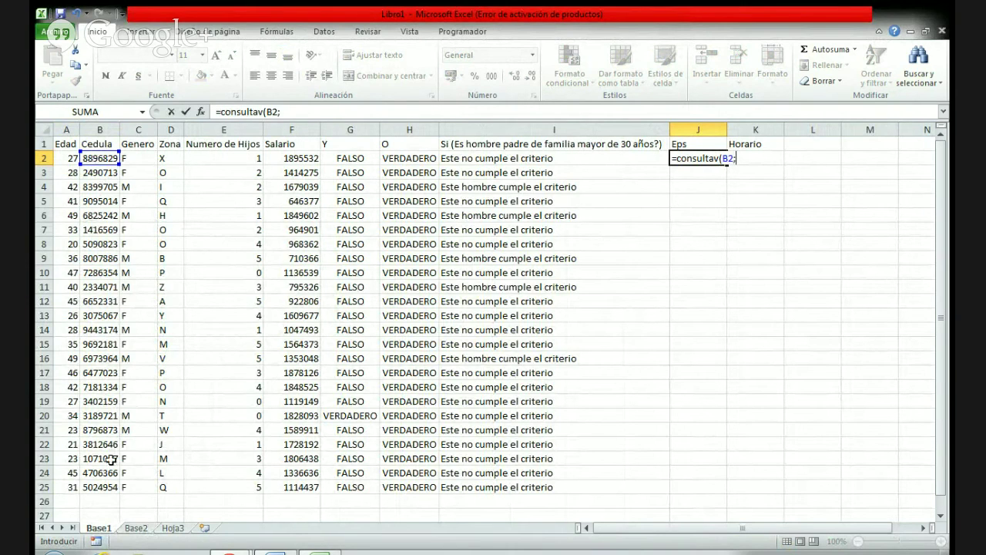
# Reference the range A2:C25 of the Base2 sheet as the formula's lookup table
pyautogui.click(129, 530)
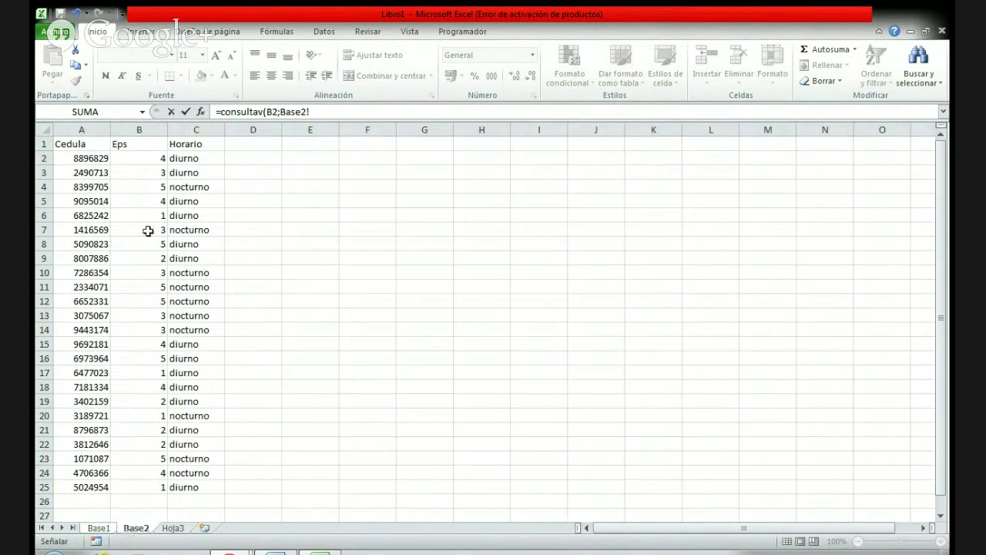
pyautogui.click(66, 157)
pyautogui.moveTo(66, 157); pyautogui.dragTo(219, 492)
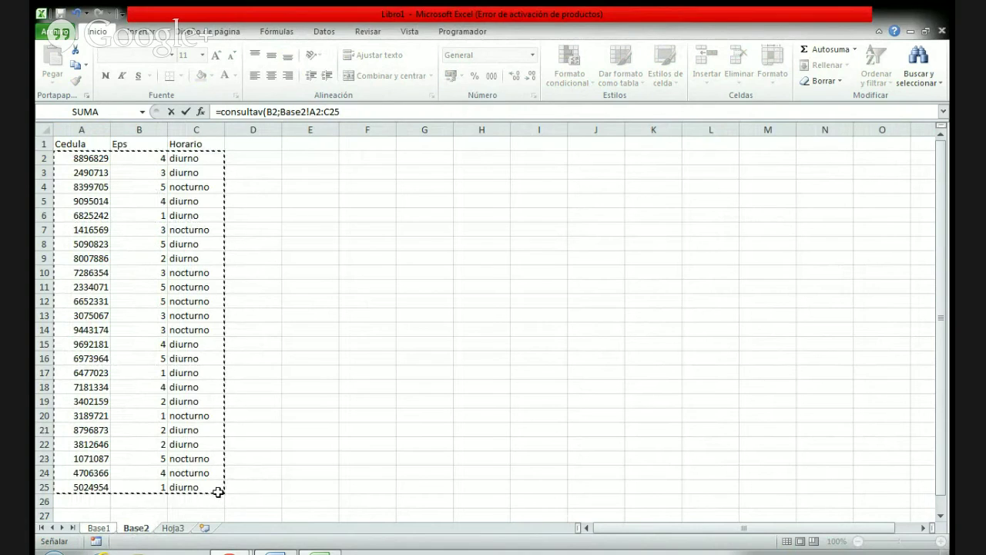
# Make the Base2 table reference absolute as $A$2:$C$25 and add the separator for the column index argument
pyautogui.click(341, 112)
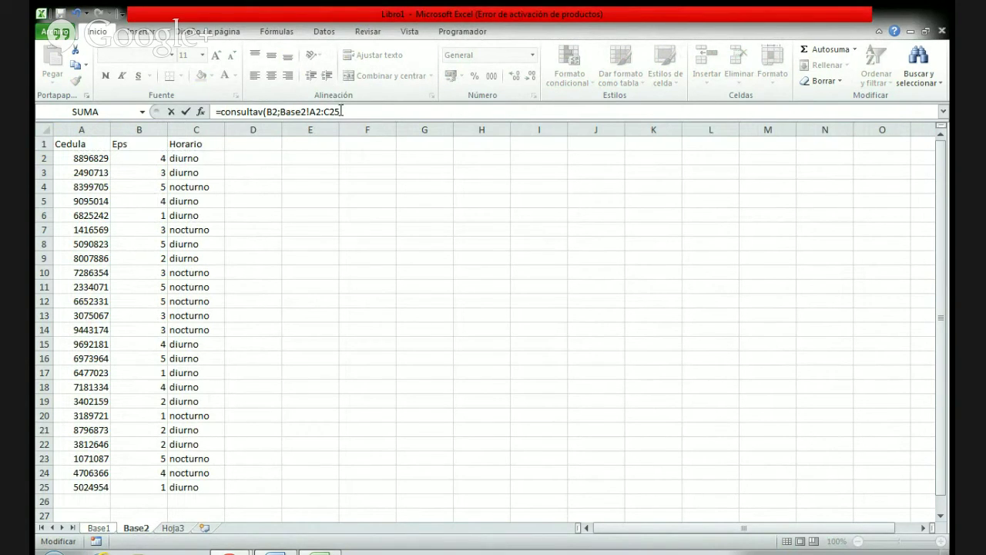
pyautogui.click(310, 112)
pyautogui.write('$')
pyautogui.click(324, 112)
pyautogui.write('$')
pyautogui.click(333, 111)
pyautogui.write('$C$')
pyautogui.click(346, 112)
pyautogui.write('$25;')
pyautogui.click(108, 530)
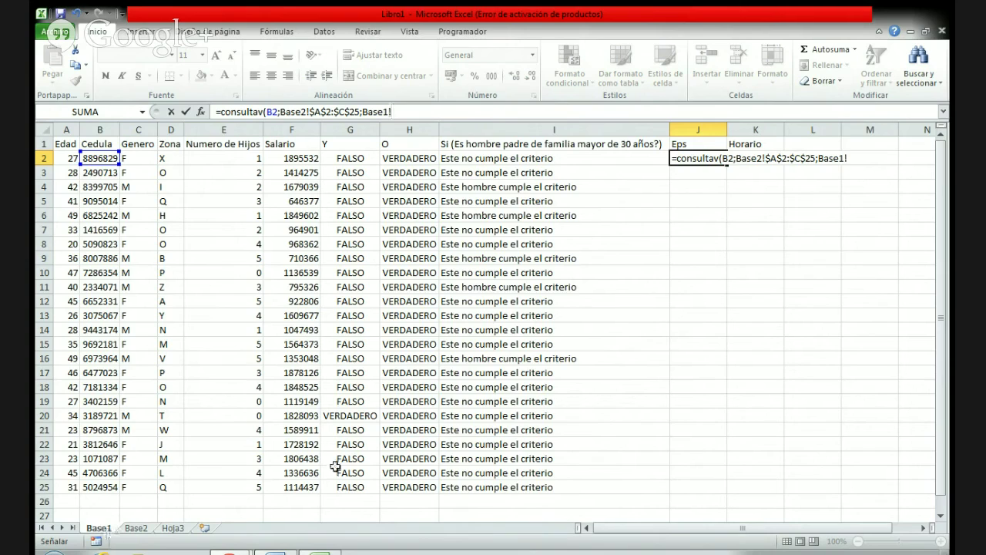
pyautogui.write(';')
pyautogui.press('BackSpace')
pyautogui.press('BackSpace')
pyautogui.press('BackSpace')
pyautogui.press('BackSpace')
pyautogui.press('BackSpace')
pyautogui.press('BackSpace')
pyautogui.press('BackSpace')
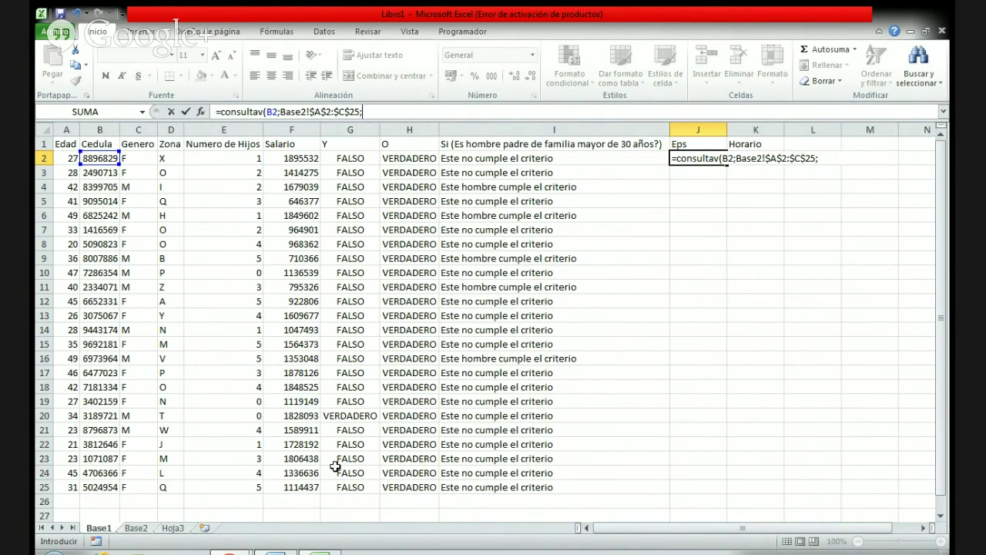
pyautogui.click(136, 529)
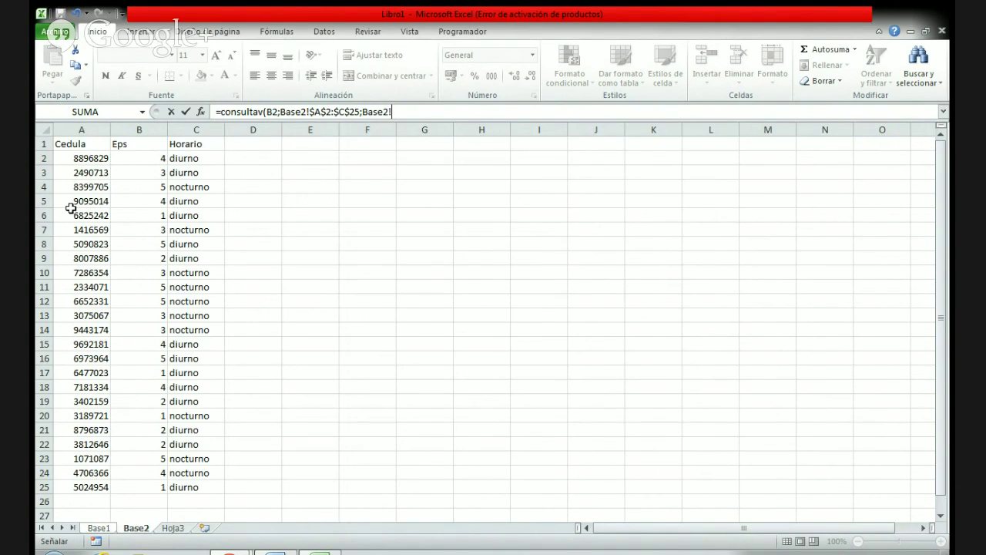
pyautogui.press('BackSpace')
pyautogui.press('BackSpace')
pyautogui.press('BackSpace')
pyautogui.press('BackSpace')
pyautogui.press('BackSpace')
pyautogui.press('BackSpace')
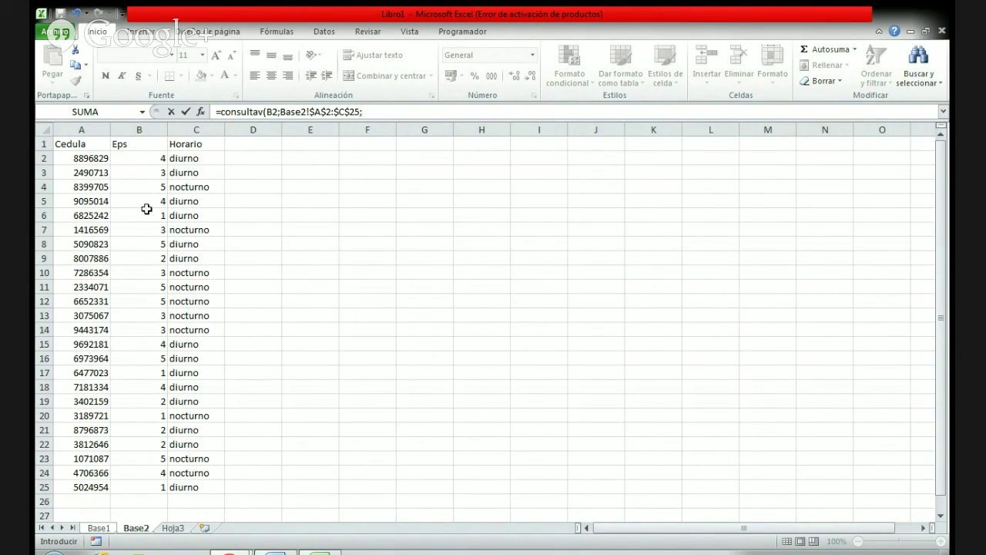
# Set the formula's column index to 2 for the Eps column and add the separator for the last argument
pyautogui.write('2')
pyautogui.write(';')
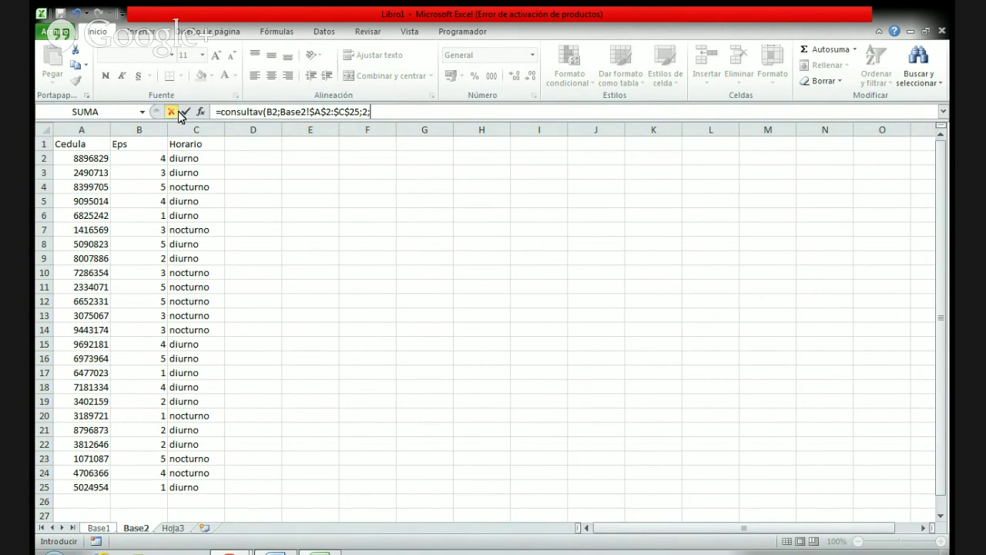